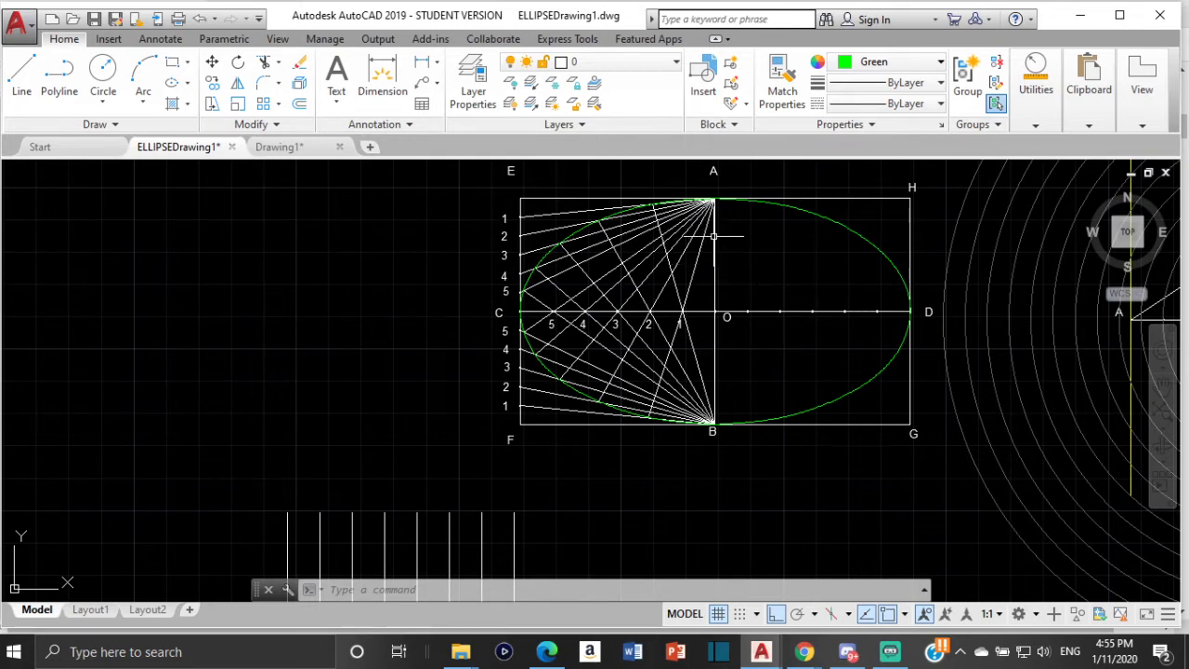
{"action": "left_click", "coordinate": [713, 236]}
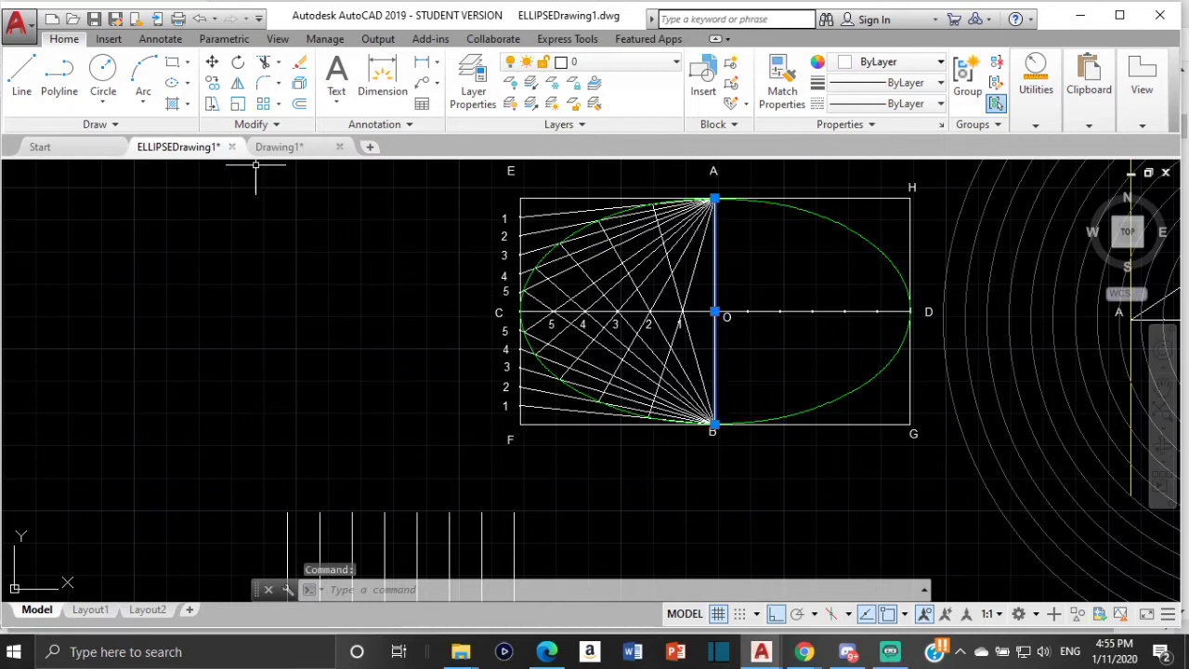
{"action": "key", "text": "Escape"}
{"action": "key", "text": "Escape"}
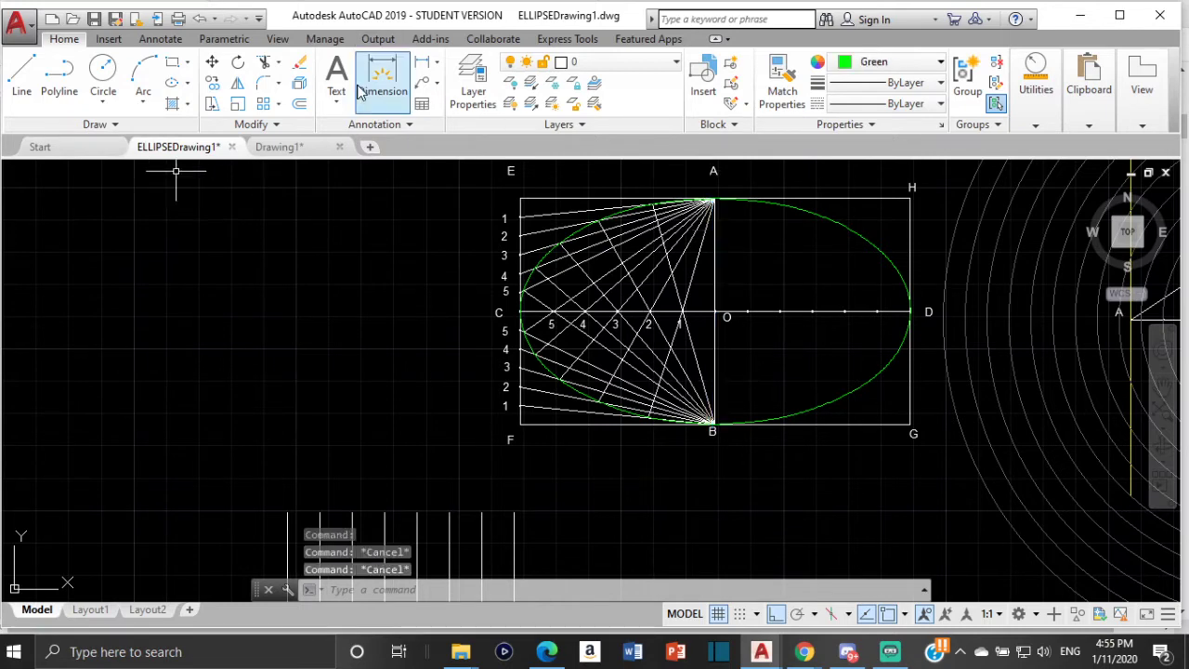
Draw a horizontal line 100 units long in the empty area beside the finished ellipse construction.
{"action": "left_click", "coordinate": [21, 76]}
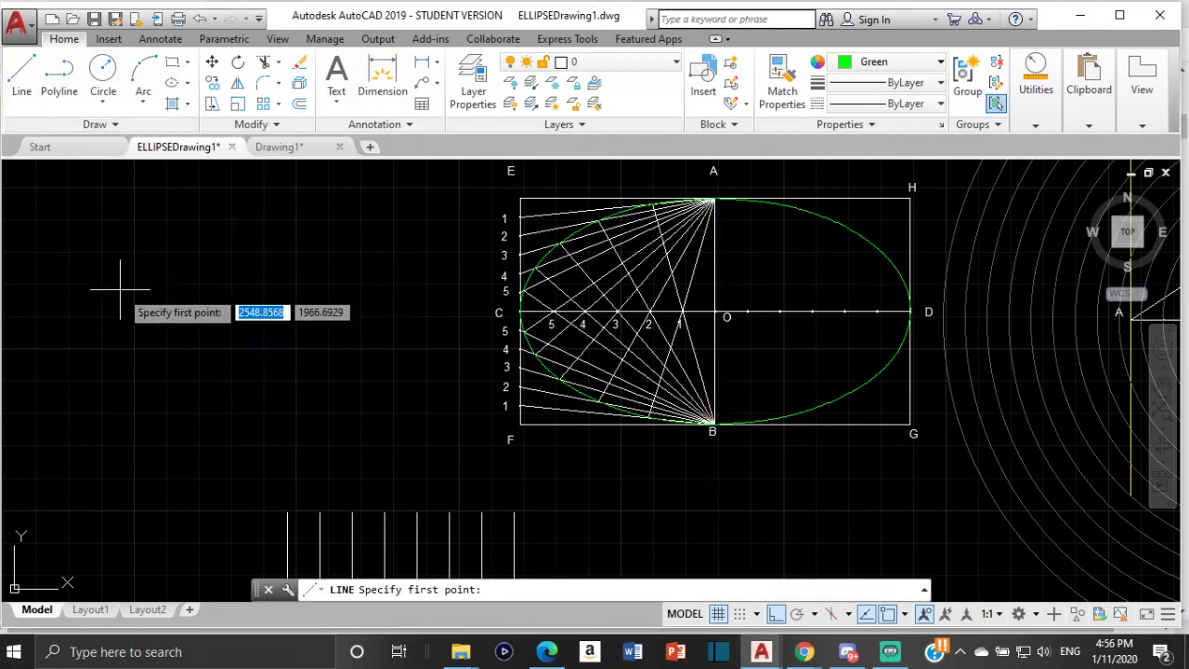
{"action": "left_click", "coordinate": [49, 271]}
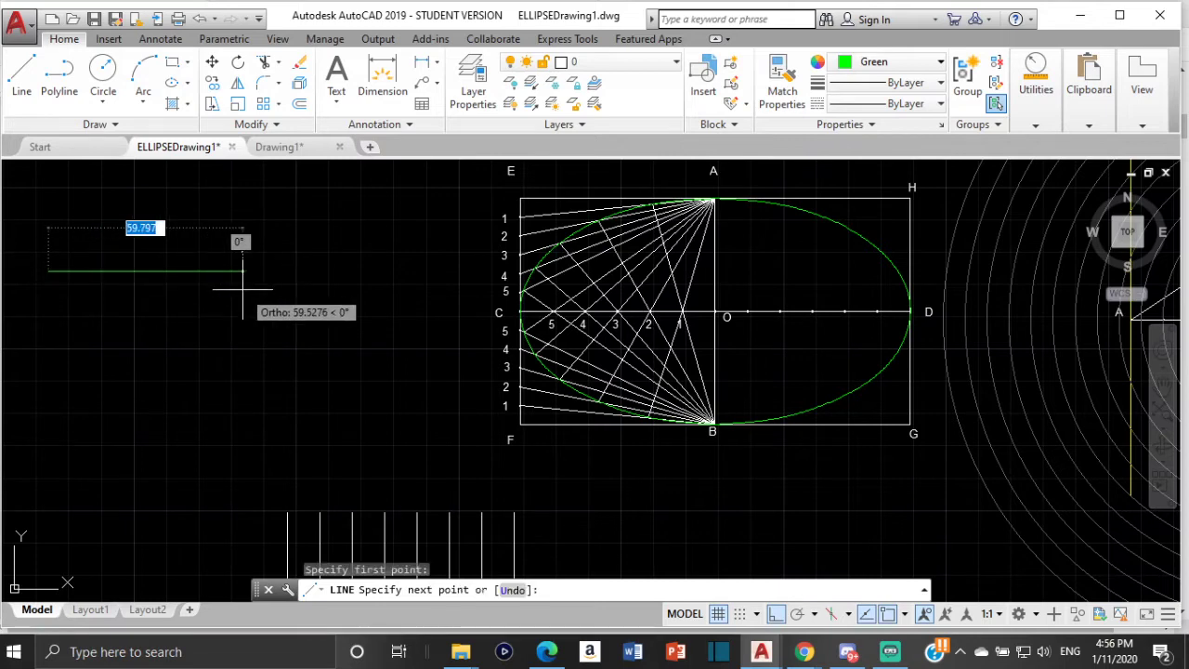
{"action": "type", "text": "120"}
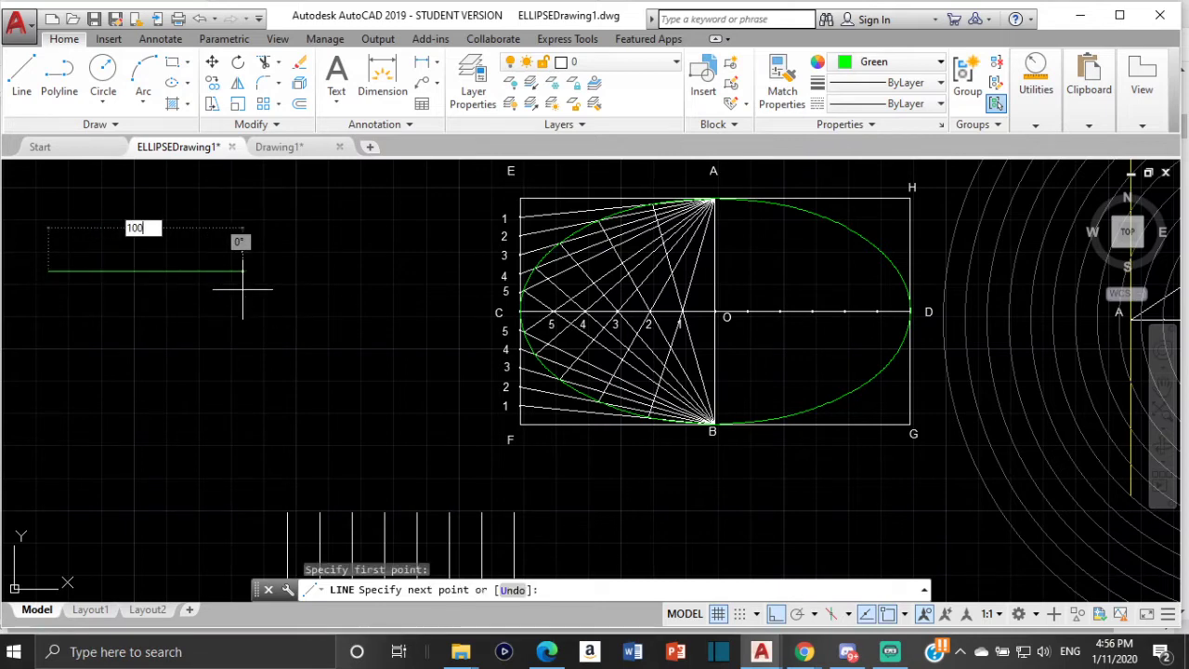
{"action": "key", "text": "Return"}
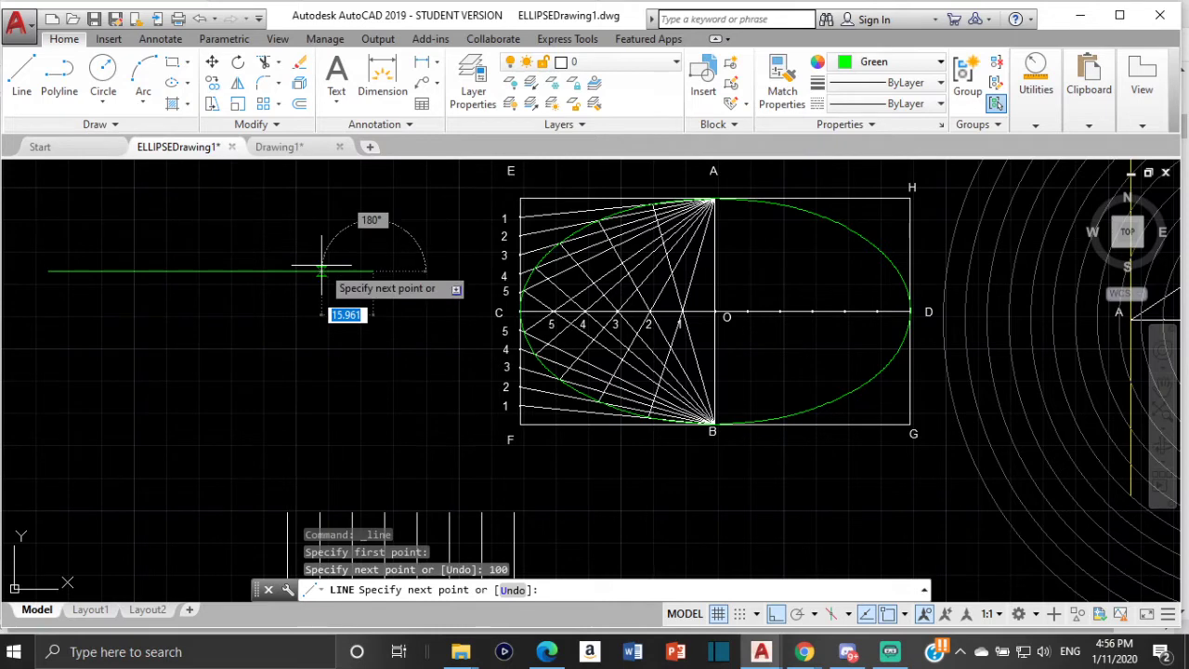
{"action": "key", "text": "Escape"}
Draw a vertical line 30 units upward from the midpoint of the new horizontal line.
{"action": "left_click", "coordinate": [22, 74]}
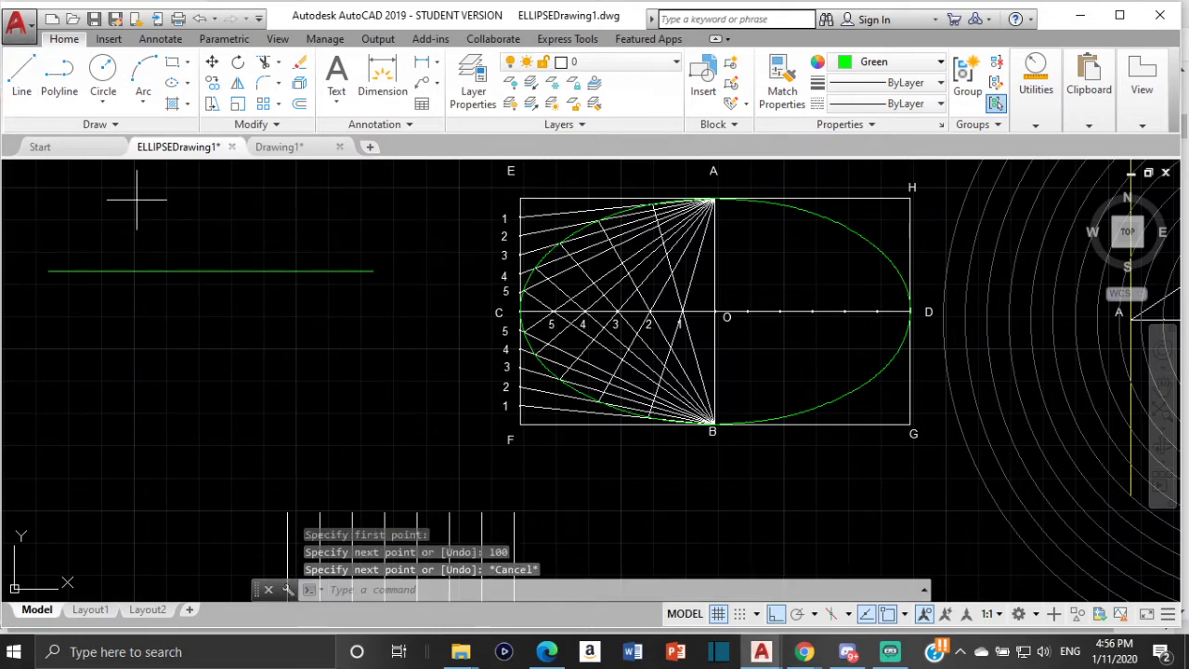
{"action": "left_click", "coordinate": [212, 273]}
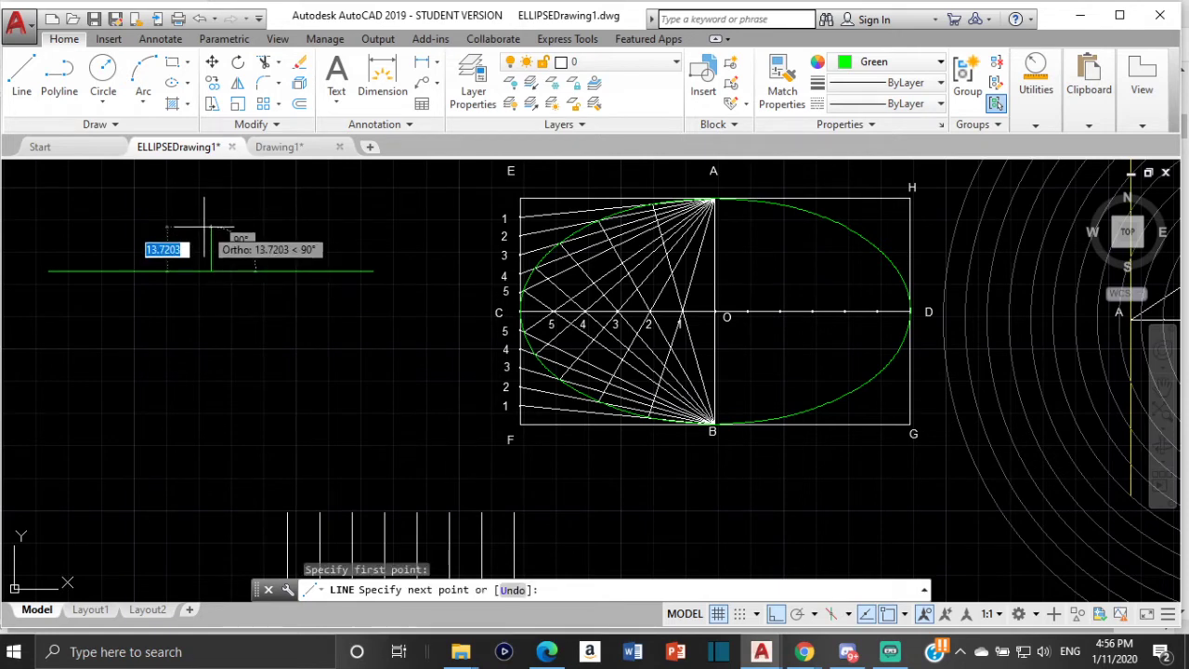
{"action": "type", "text": "30"}
{"action": "key", "text": "Return"}
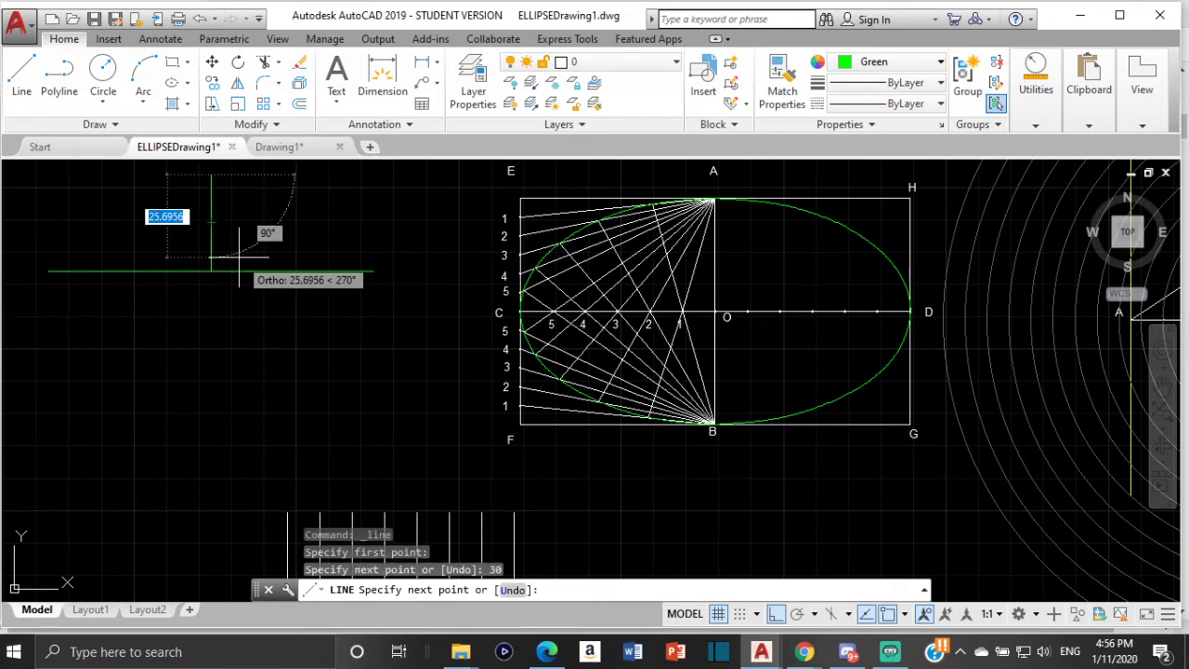
{"action": "key", "text": "Escape"}
Stretch the lower end of the short vertical line 30 units downward, past the horizontal line.
{"action": "left_click", "coordinate": [214, 264]}
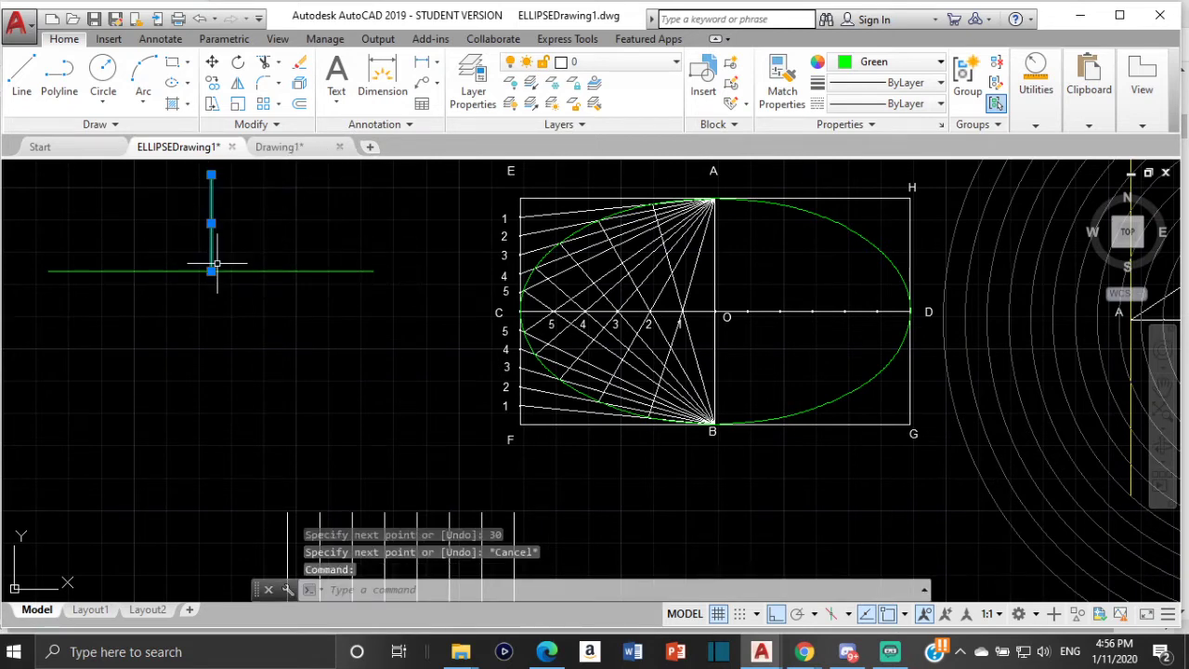
{"action": "left_click", "coordinate": [211, 271]}
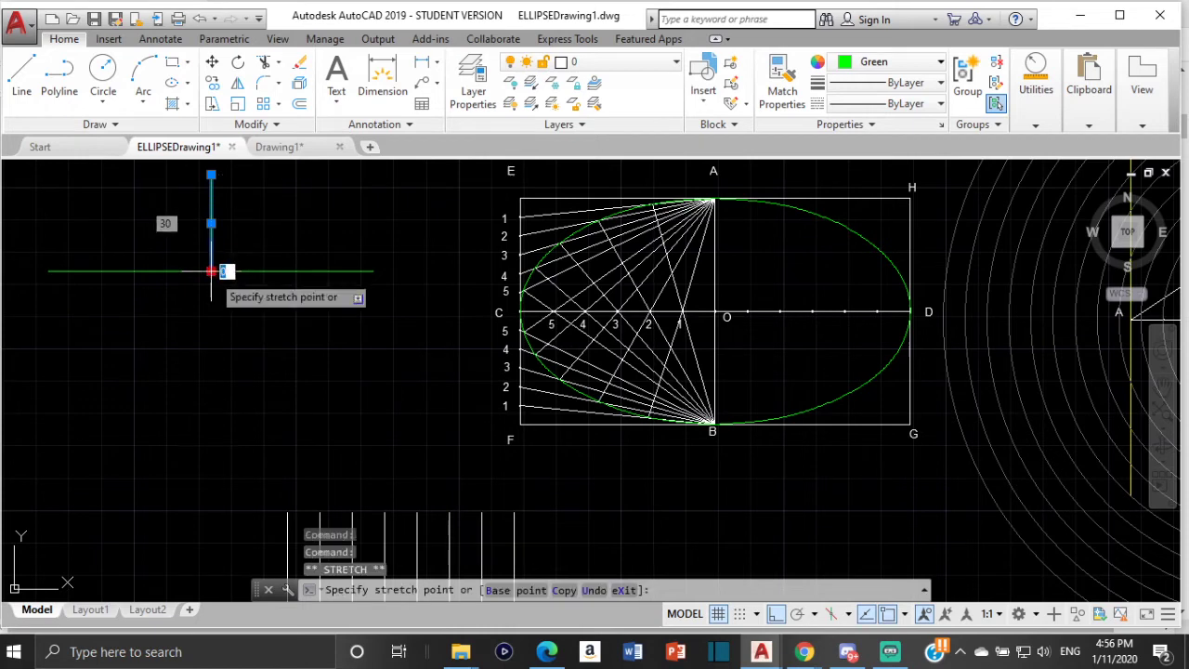
{"action": "type", "text": "3"}
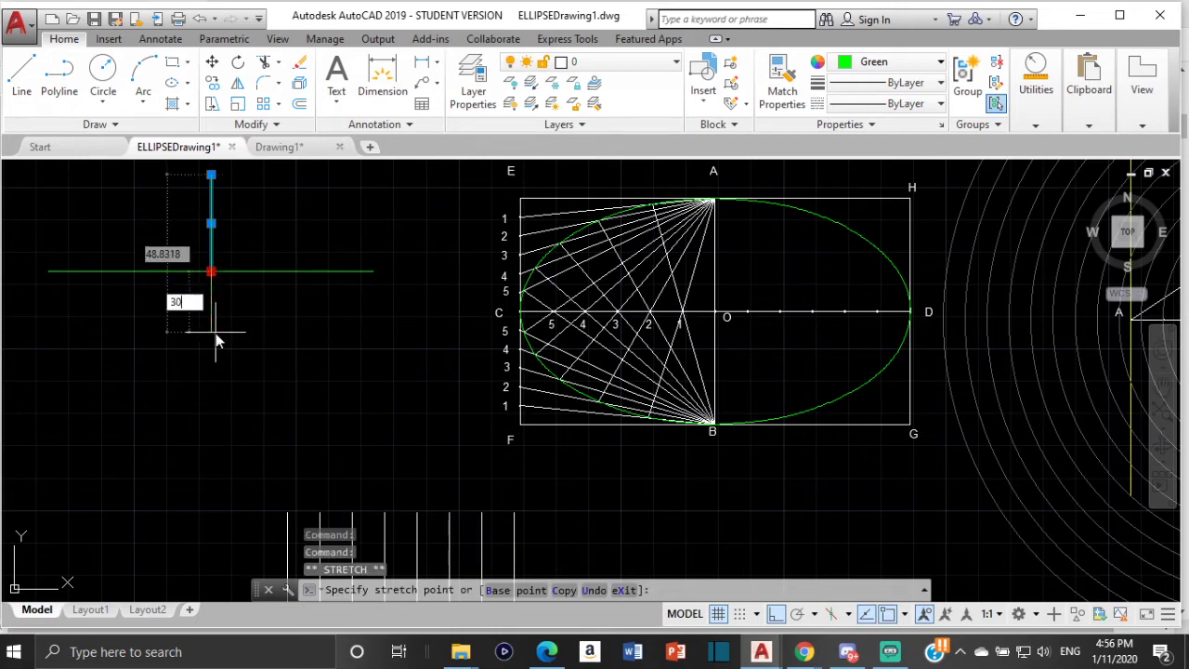
{"action": "type", "text": "0"}
{"action": "key", "text": "Return"}
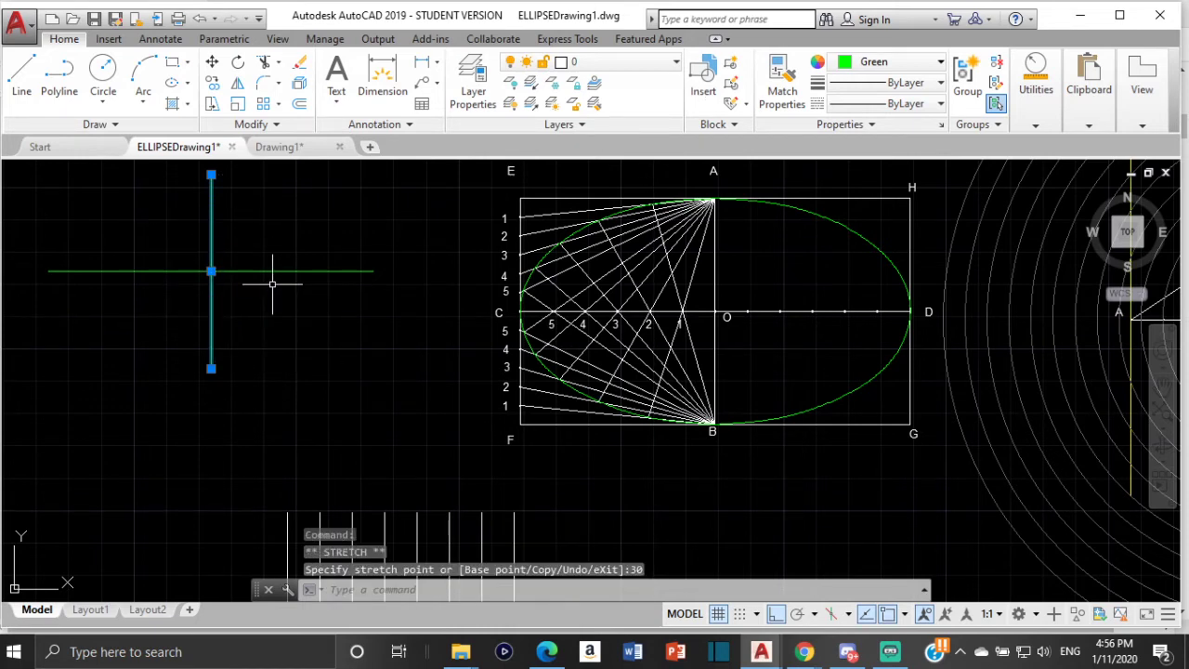
{"action": "key", "text": "Escape"}
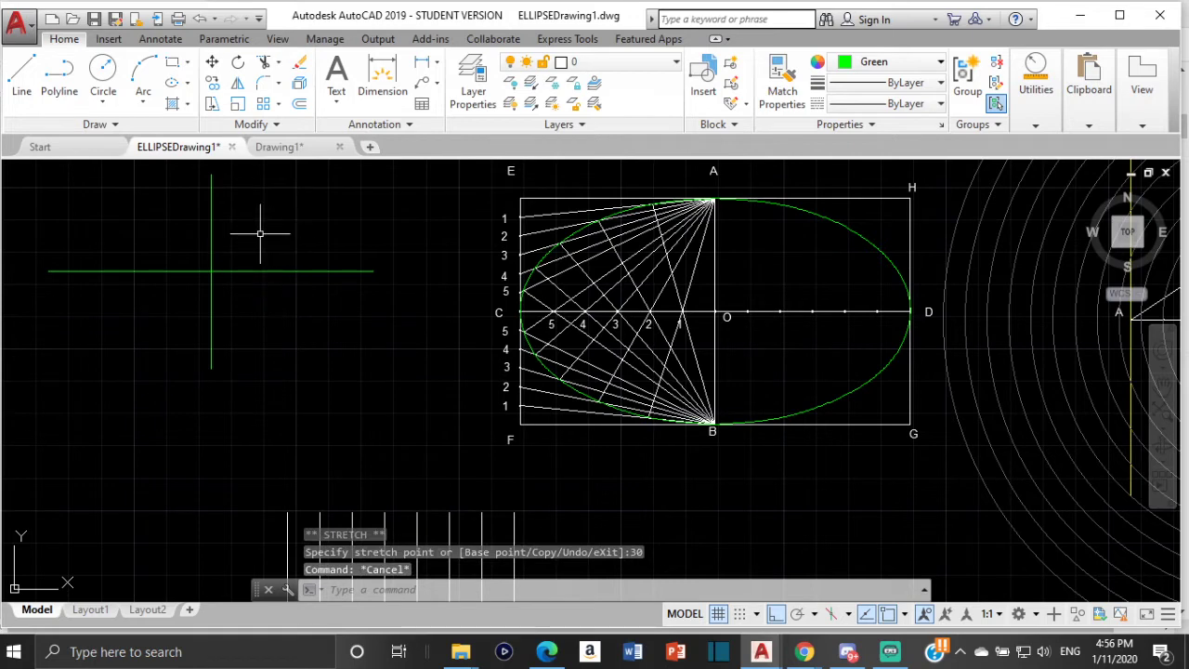
Copy the vertical line from its midpoint to both endpoints of the horizontal line.
{"action": "left_click", "coordinate": [212, 229]}
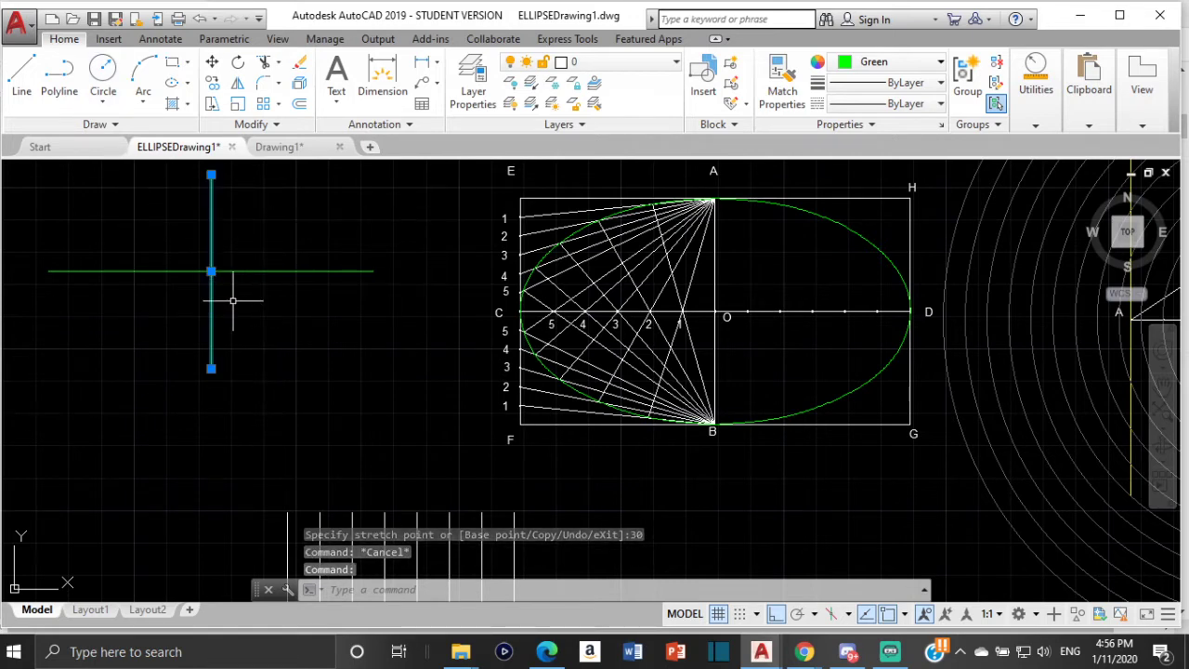
{"action": "left_click", "coordinate": [212, 82]}
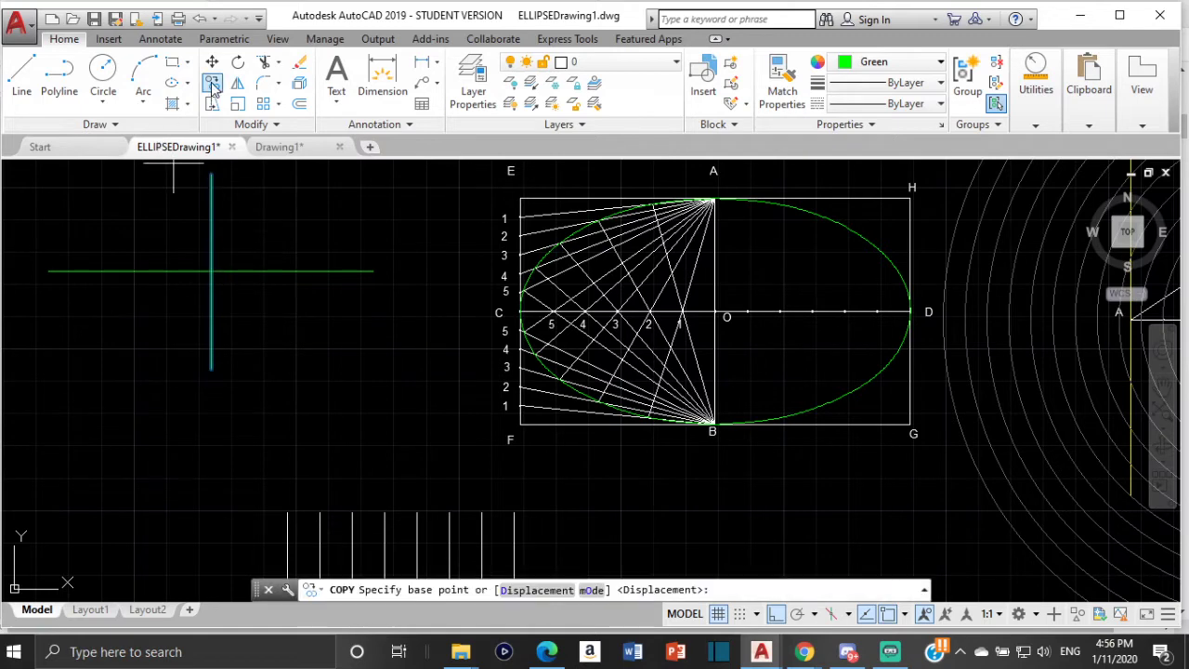
{"action": "left_click", "coordinate": [212, 272]}
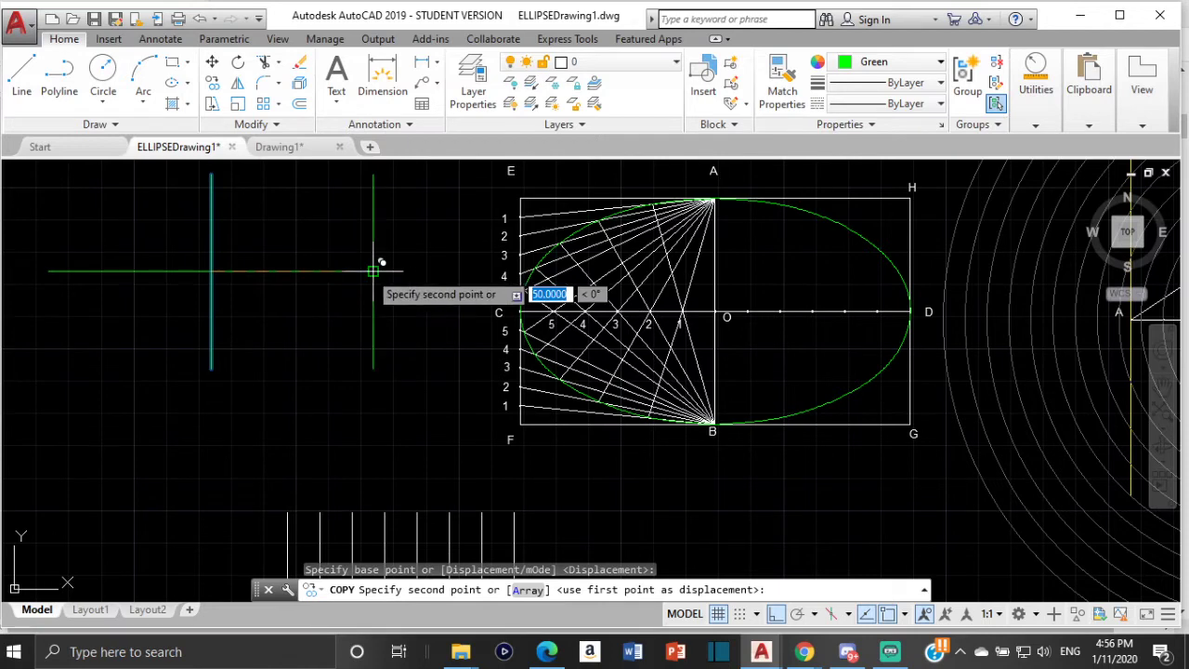
{"action": "left_click", "coordinate": [374, 261]}
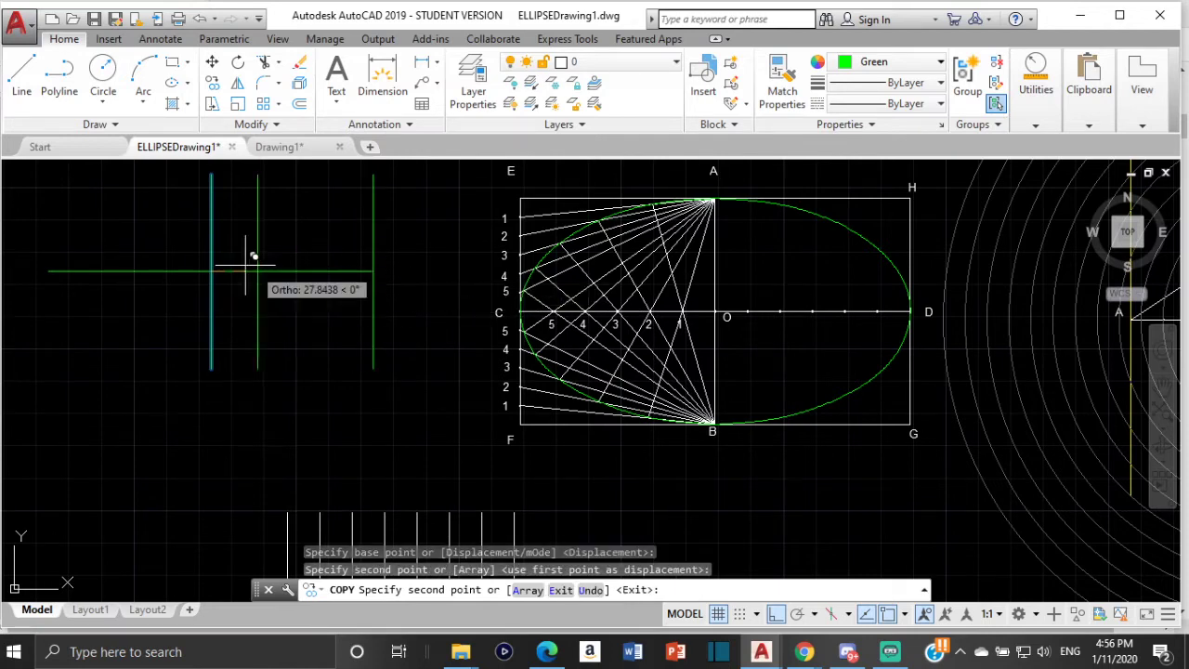
{"action": "left_click", "coordinate": [49, 273]}
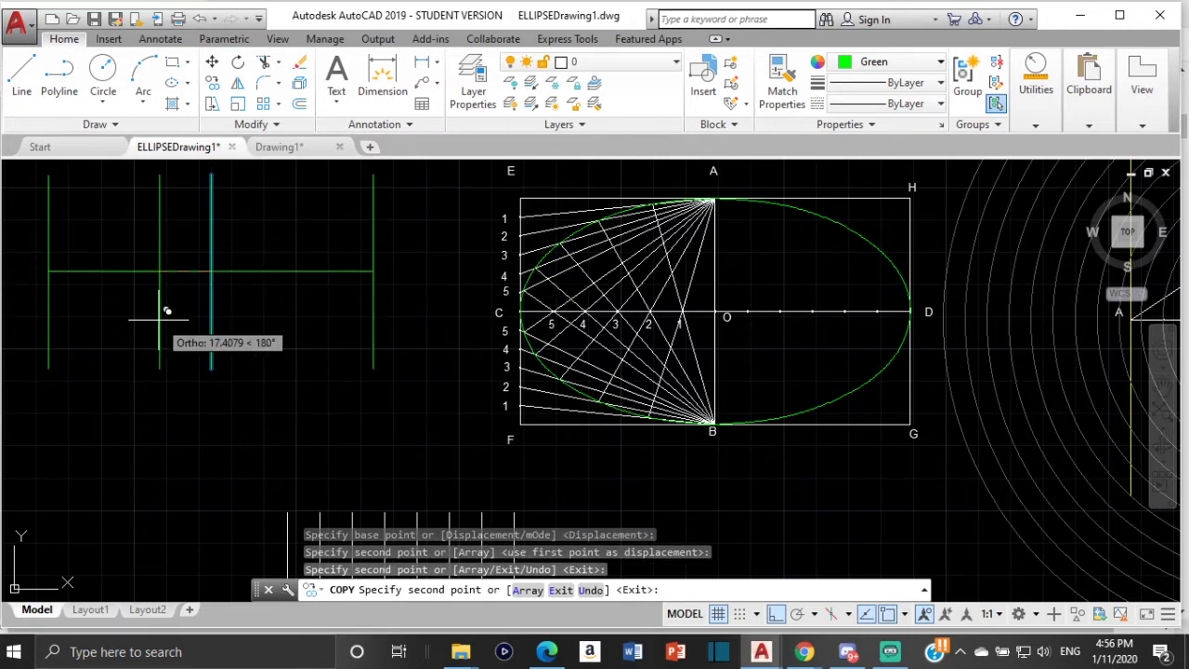
{"action": "key", "text": "Escape"}
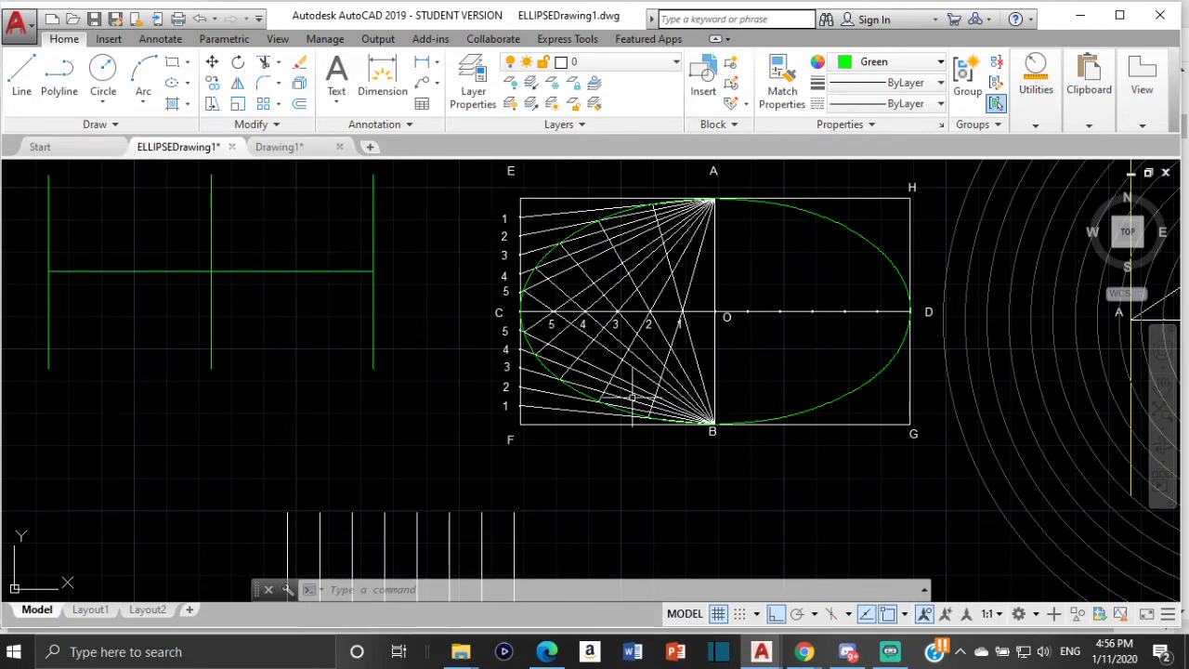
Copy the horizontal line from its midpoint to the lower and upper ends of the central vertical line, closing the rectangle.
{"action": "left_click", "coordinate": [249, 271]}
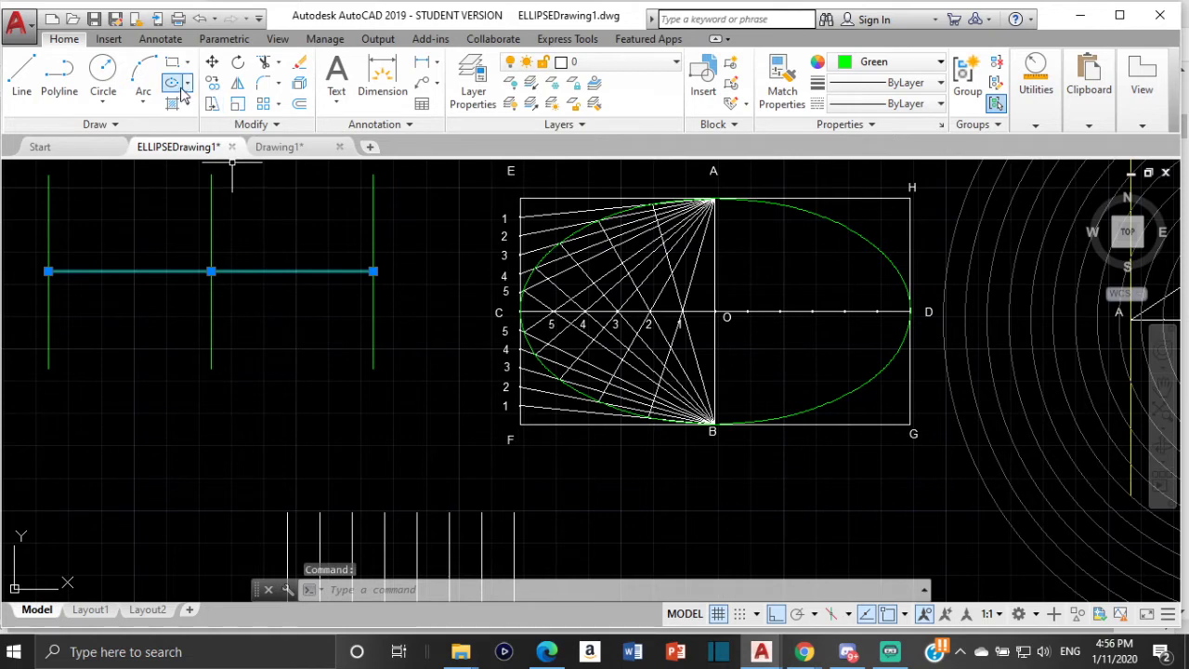
{"action": "left_click", "coordinate": [213, 83]}
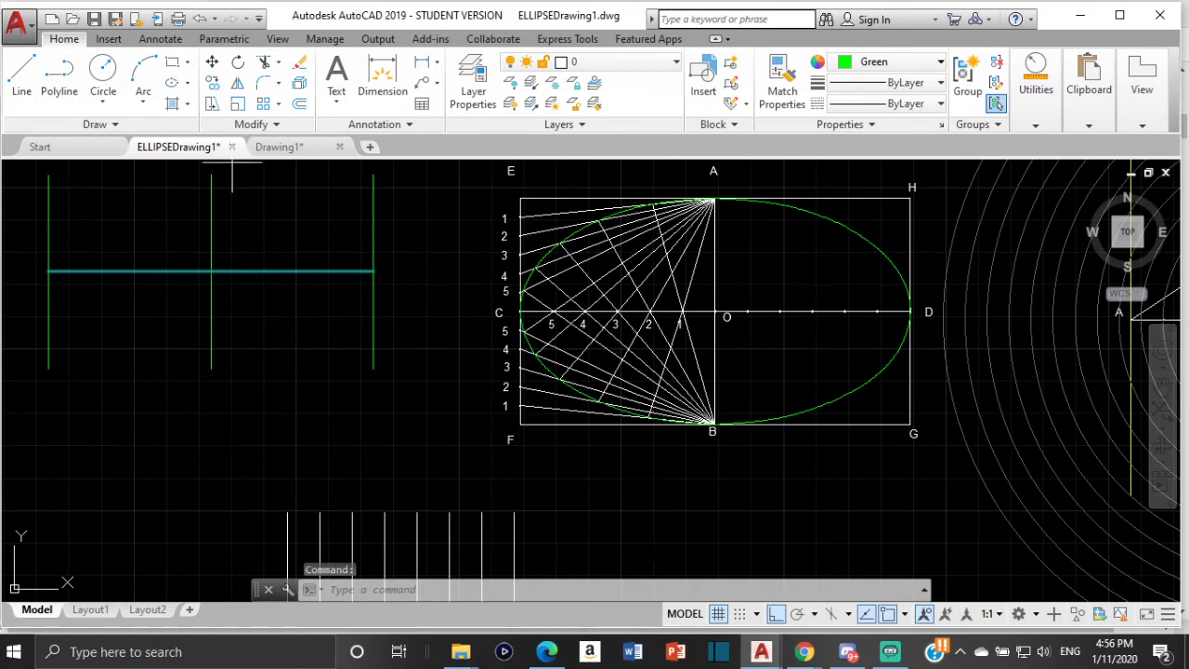
{"action": "left_click", "coordinate": [216, 271]}
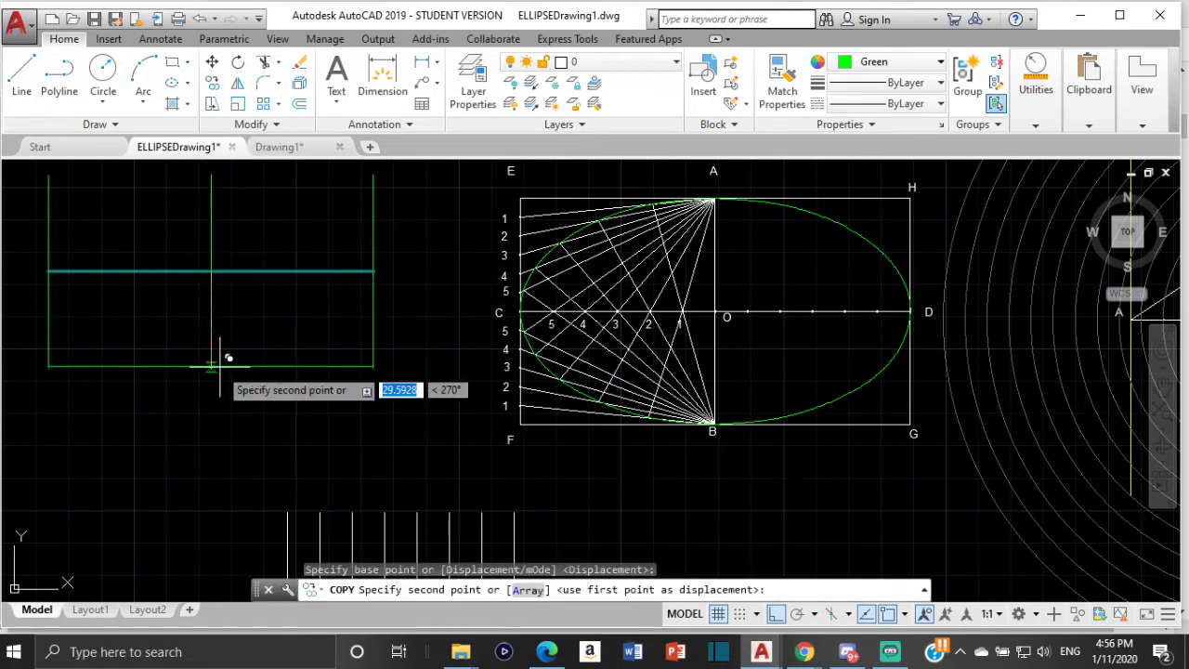
{"action": "left_click", "coordinate": [211, 369]}
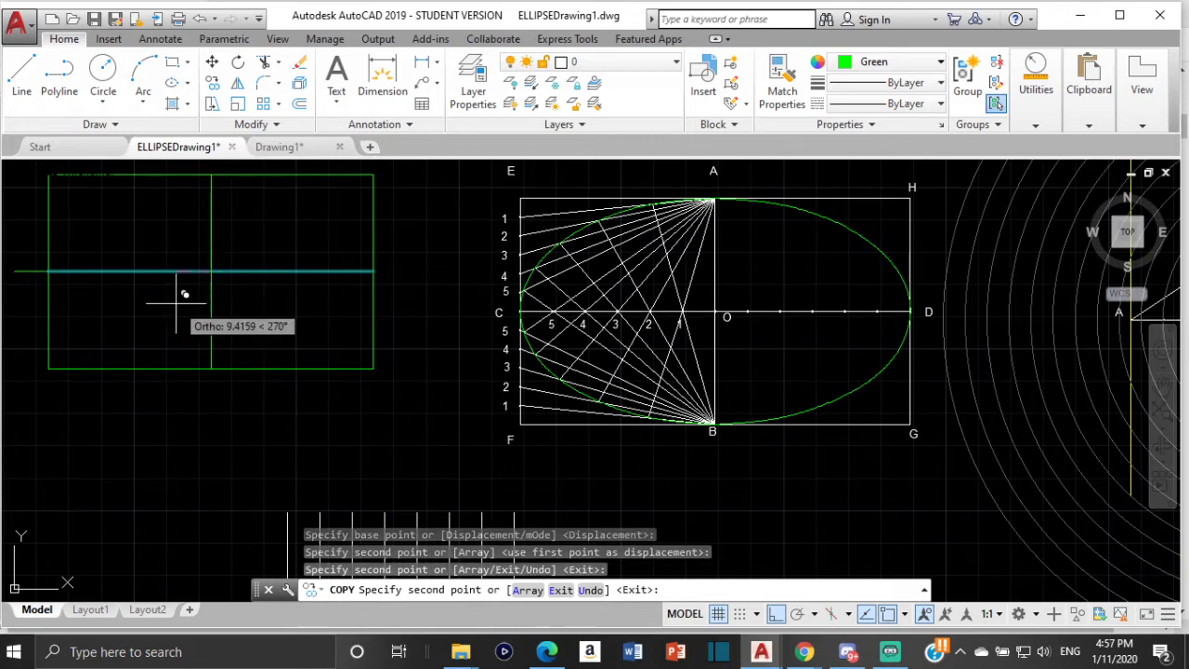
{"action": "key", "text": "Escape"}
{"action": "scroll", "coordinate": [71, 177], "scroll_direction": "up", "scroll_amount": 4}
{"action": "scroll", "coordinate": [61, 186], "scroll_direction": "down", "scroll_amount": 4}
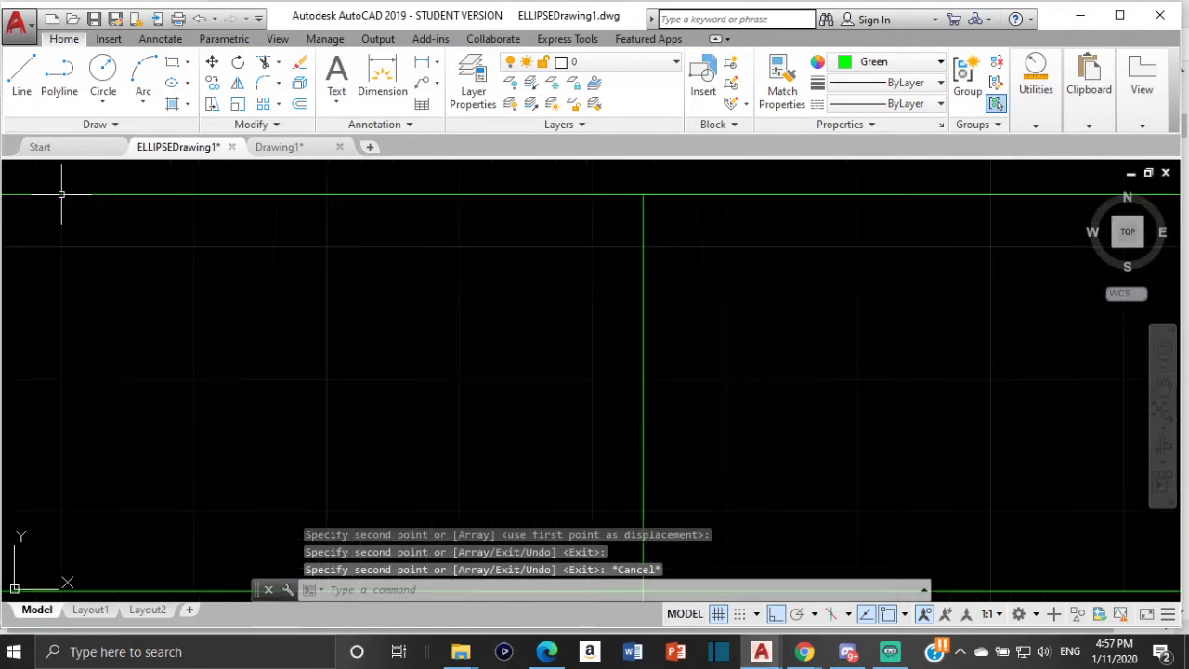
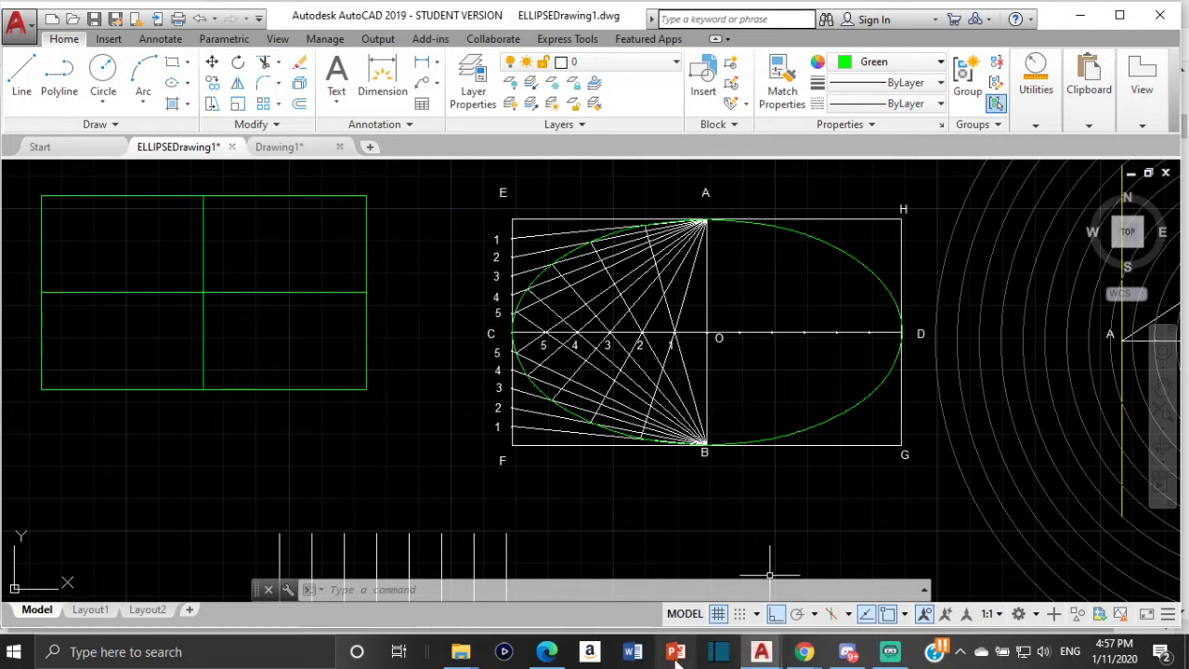
Switch to Engineering curves.pdf in Edge and examine the rectangle method's steps and its ellipse figure.
{"action": "left_click", "coordinate": [547, 651]}
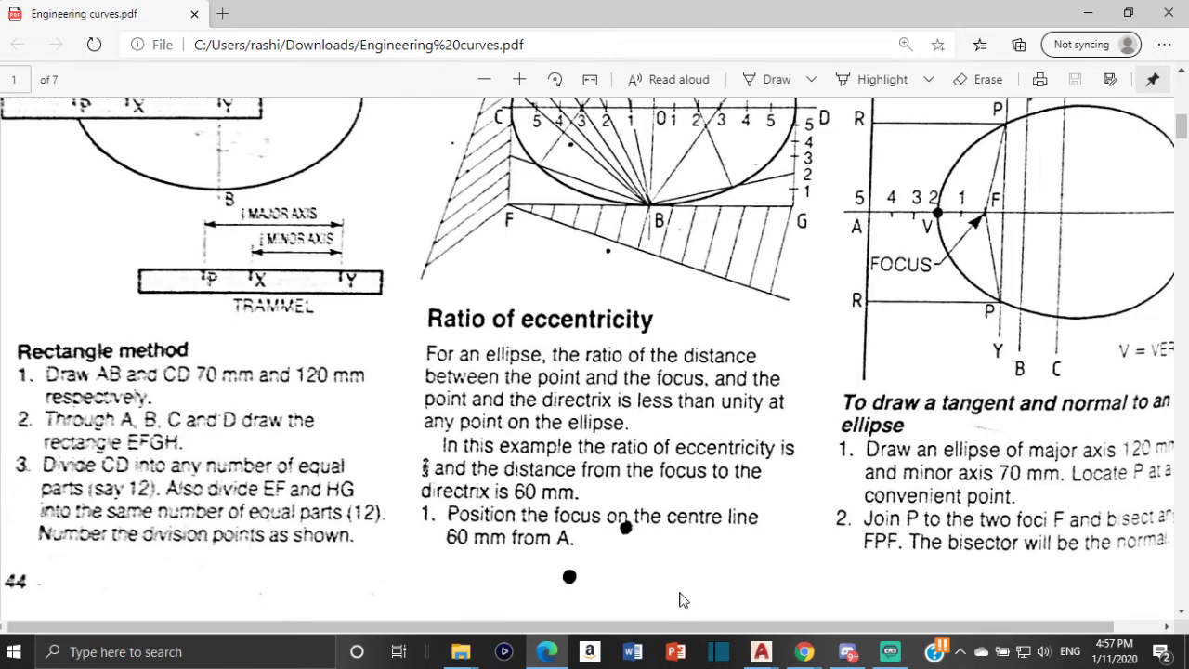
{"action": "scroll", "coordinate": [614, 138], "scroll_direction": "down", "scroll_amount": 1}
{"action": "scroll", "coordinate": [605, 122], "scroll_direction": "up", "scroll_amount": 3}
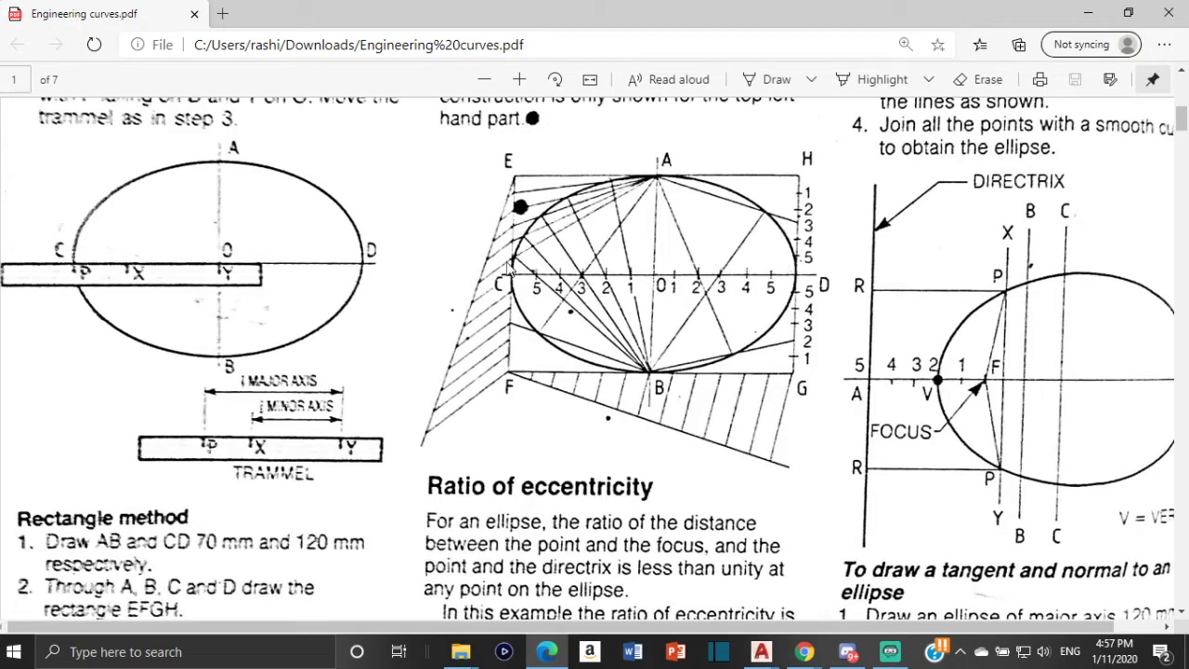
{"action": "scroll", "coordinate": [663, 160], "scroll_direction": "up", "scroll_amount": 1}
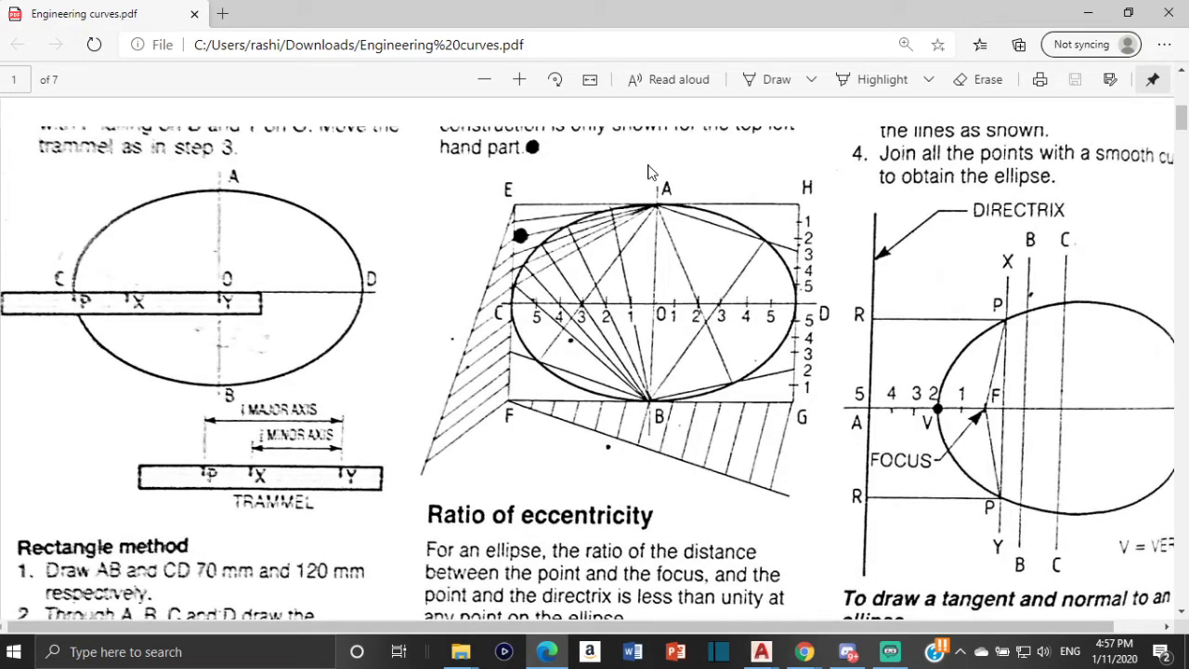
{"action": "scroll", "coordinate": [649, 172], "scroll_direction": "up", "scroll_amount": 1}
{"action": "middle_click", "coordinate": [662, 197]}
{"action": "middle_click", "coordinate": [663, 201]}
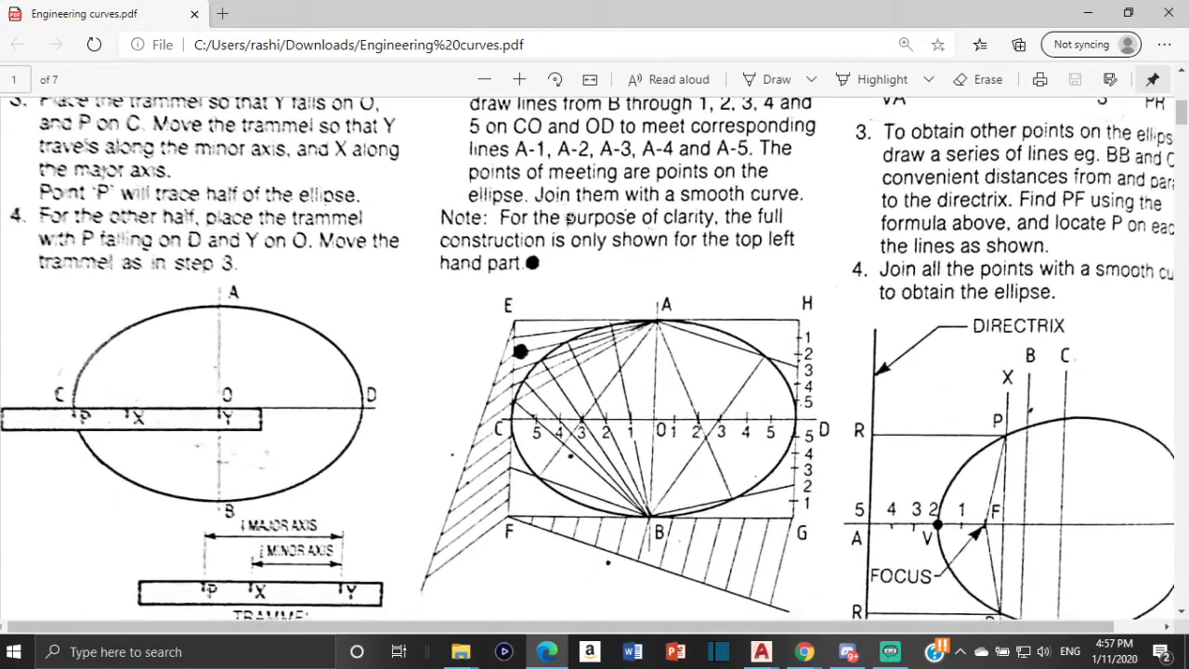
{"action": "scroll", "coordinate": [582, 240], "scroll_direction": "up", "scroll_amount": 5}
{"action": "scroll", "coordinate": [585, 260], "scroll_direction": "up", "scroll_amount": 3}
{"action": "scroll", "coordinate": [594, 288], "scroll_direction": "down", "scroll_amount": 2}
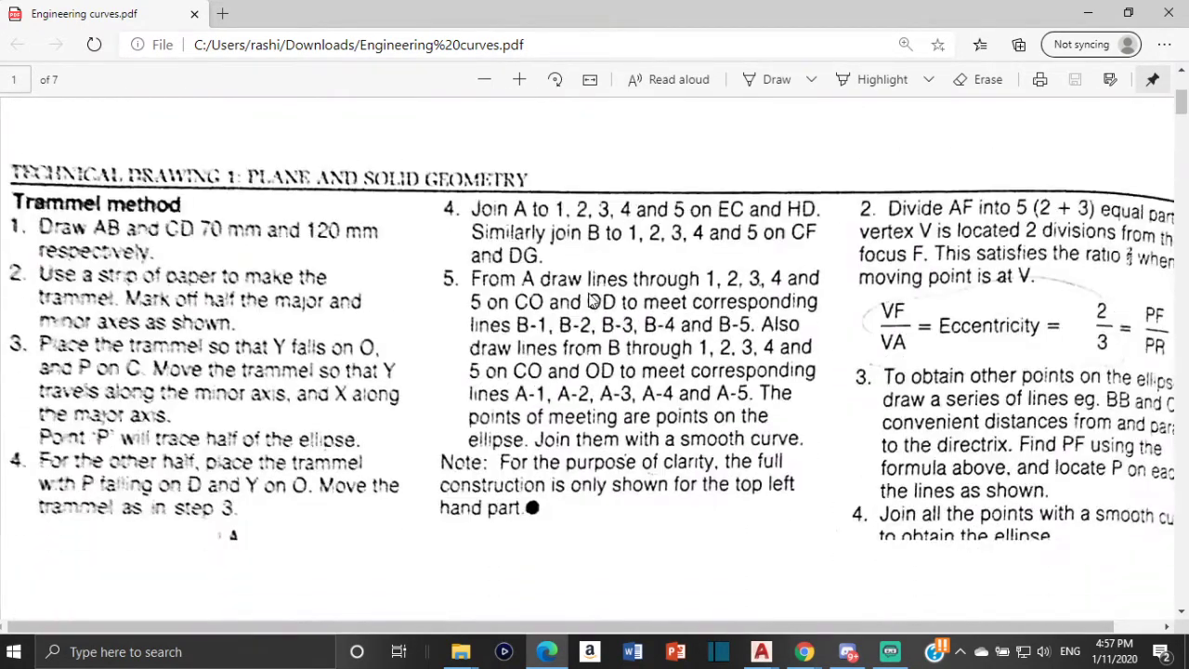
{"action": "scroll", "coordinate": [589, 295], "scroll_direction": "down", "scroll_amount": 1}
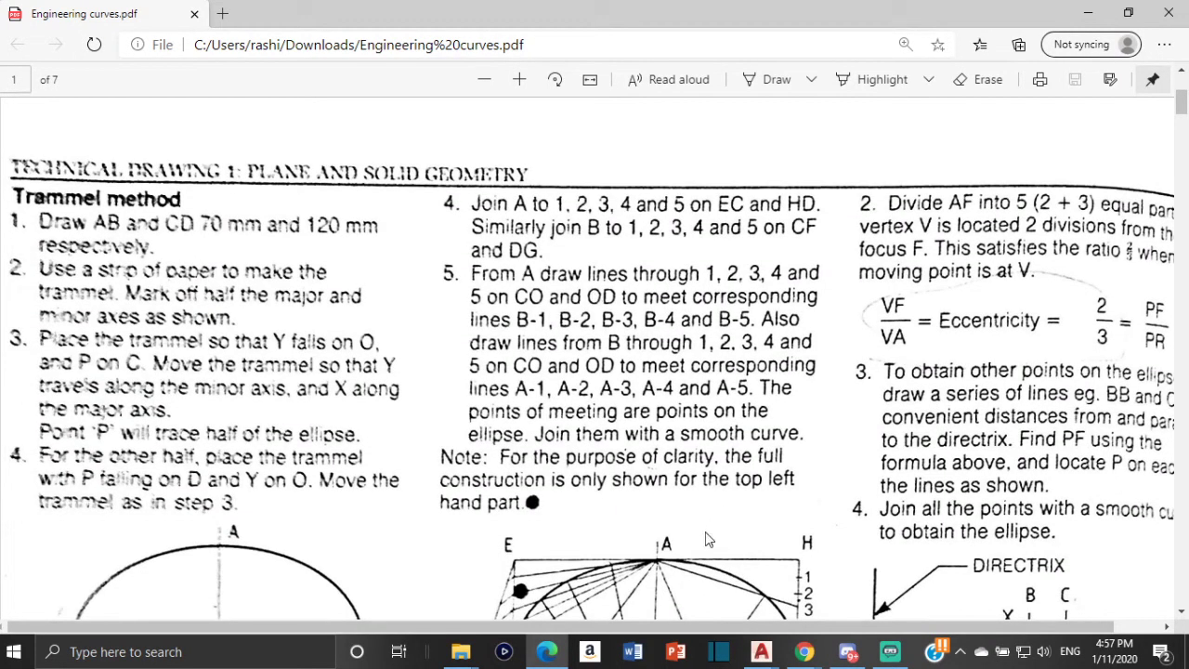
Switch to ELLIPSEDrawing1.dwg in AutoCAD and draw a horizontal line below the green rectangle, ending level with its right edge.
{"action": "mouse_move", "coordinate": [760, 651]}
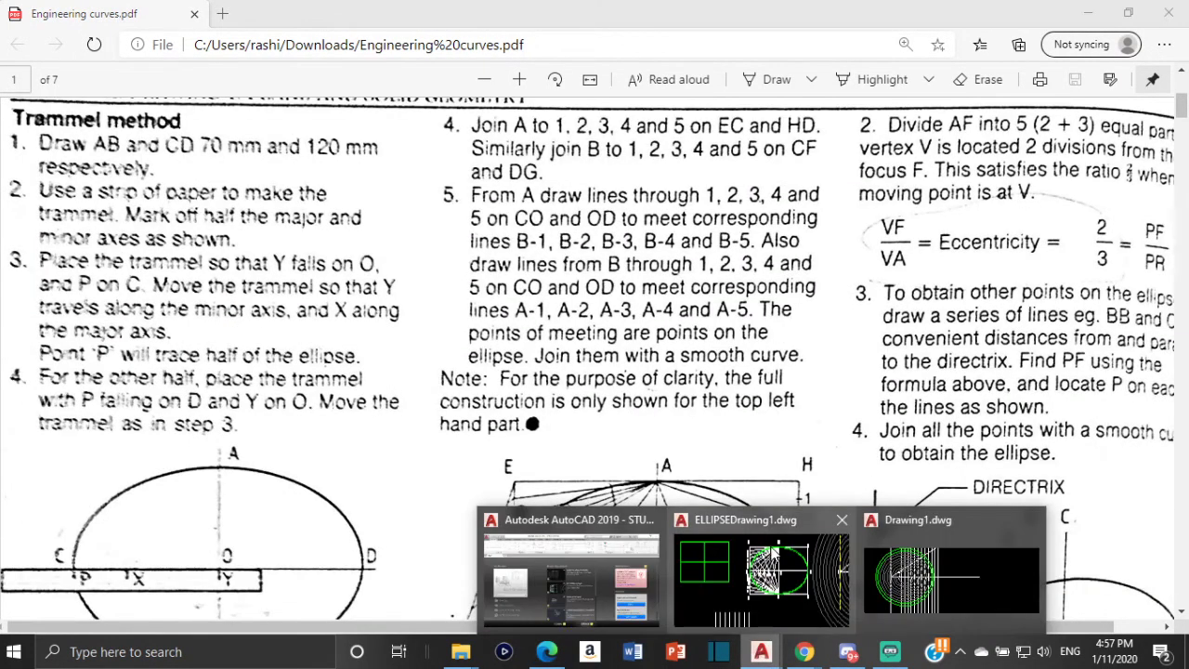
{"action": "left_click", "coordinate": [780, 572]}
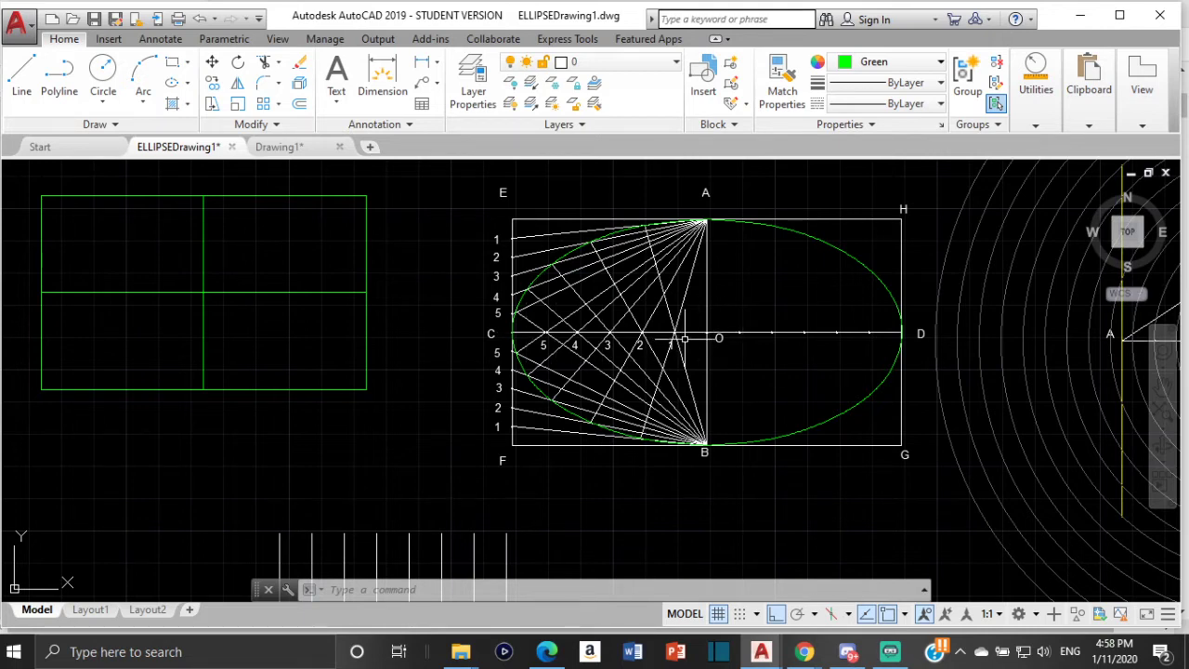
{"action": "left_click", "coordinate": [21, 79]}
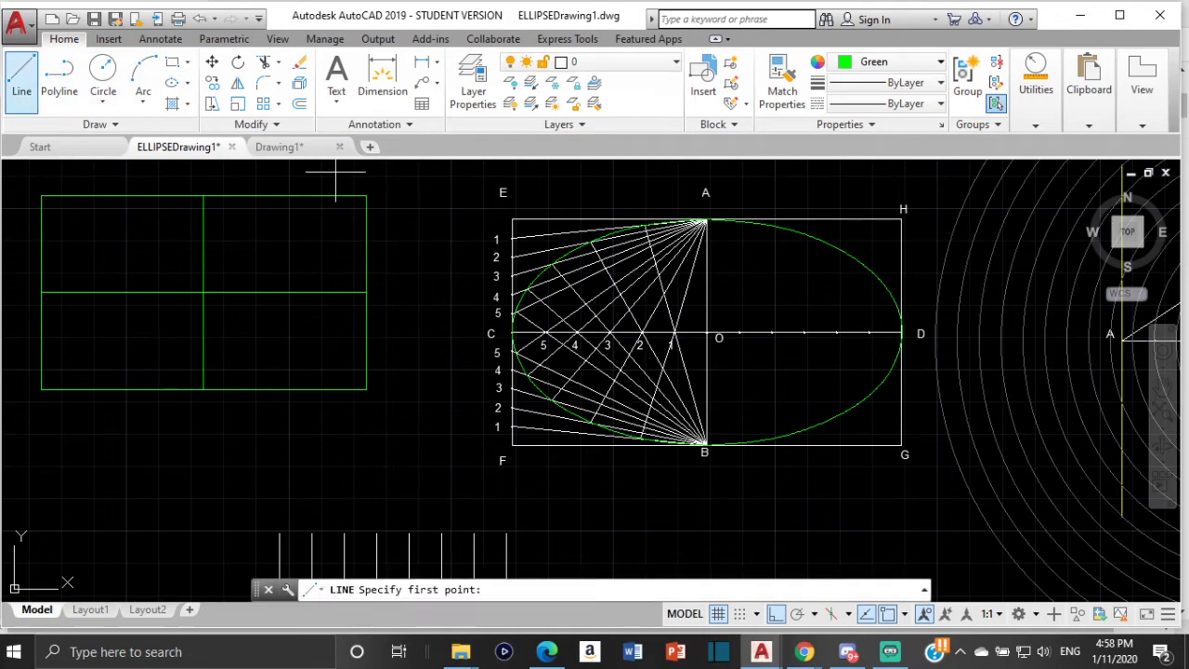
{"action": "scroll", "coordinate": [411, 419], "scroll_direction": "down", "scroll_amount": 5}
{"action": "middle_click_drag", "start_coordinate": [412, 419], "coordinate": [513, 335]}
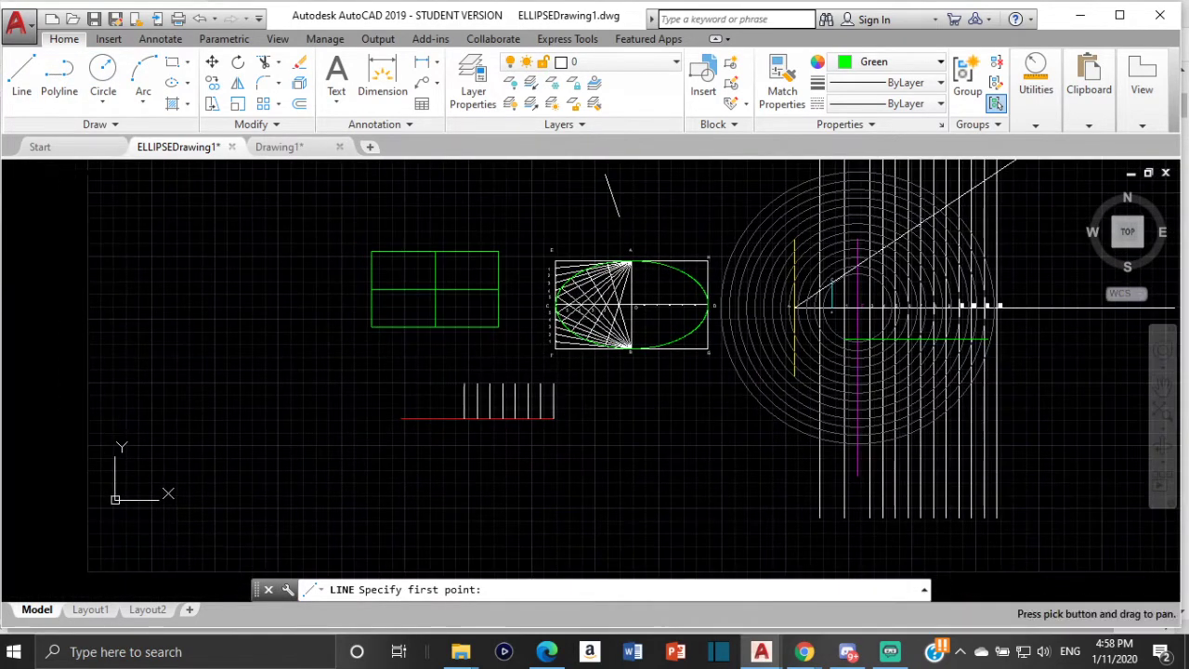
{"action": "scroll", "coordinate": [381, 362], "scroll_direction": "up", "scroll_amount": 5}
{"action": "left_click", "coordinate": [475, 295]}
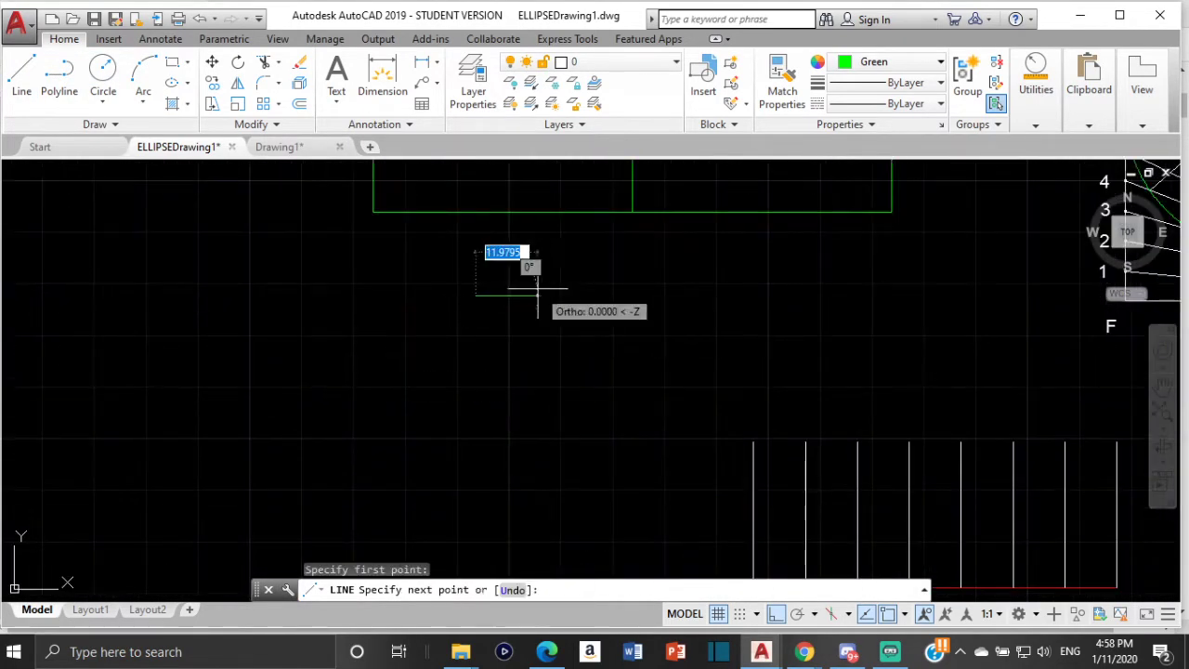
{"action": "left_click", "coordinate": [892, 295]}
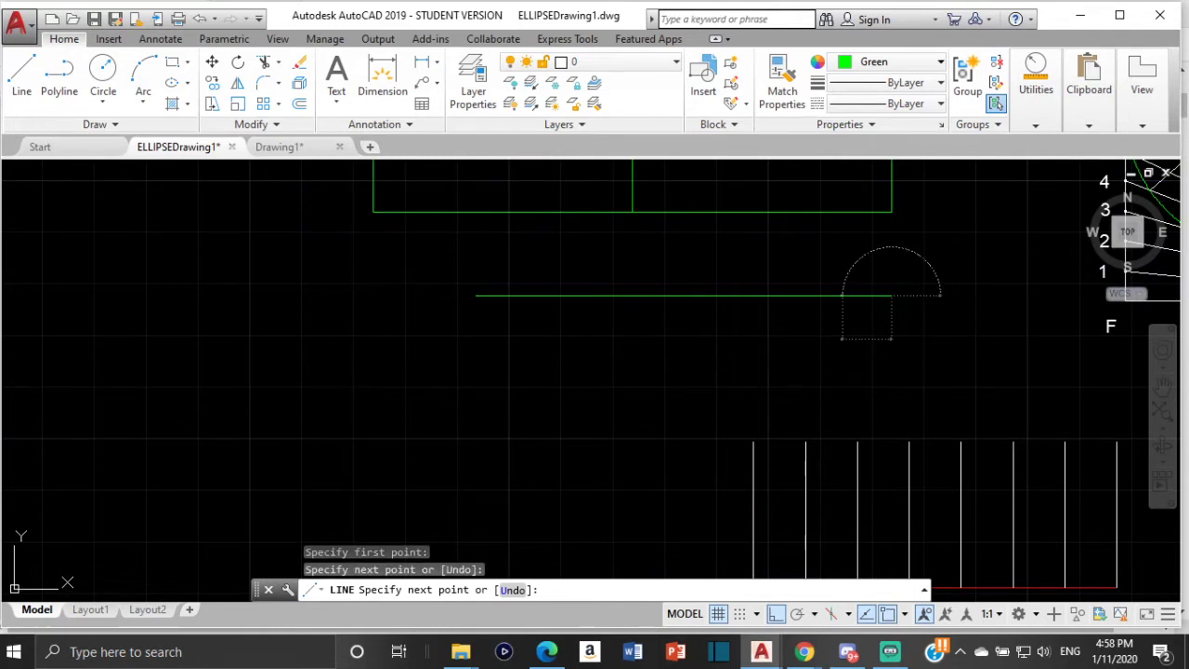
{"action": "key", "text": "Escape"}
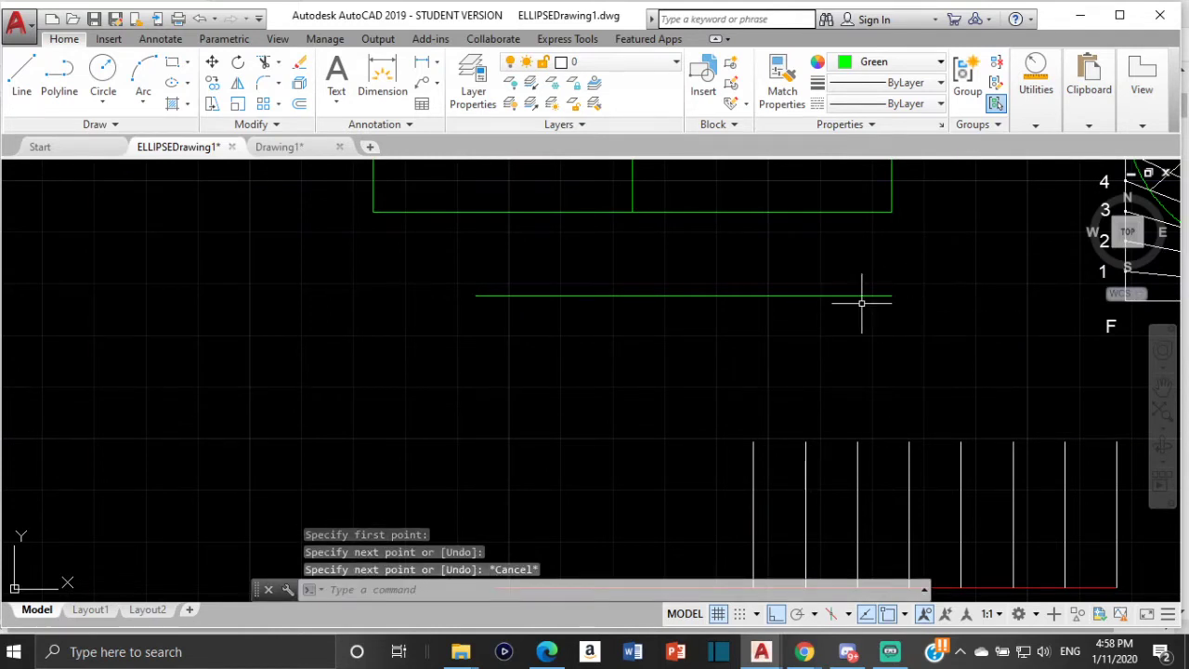
Divide the new horizontal line below the green rectangle into 6 equal segments with the Divide command.
{"action": "type", "text": "di"}
{"action": "key", "text": "Escape"}
{"action": "key", "text": "Escape"}
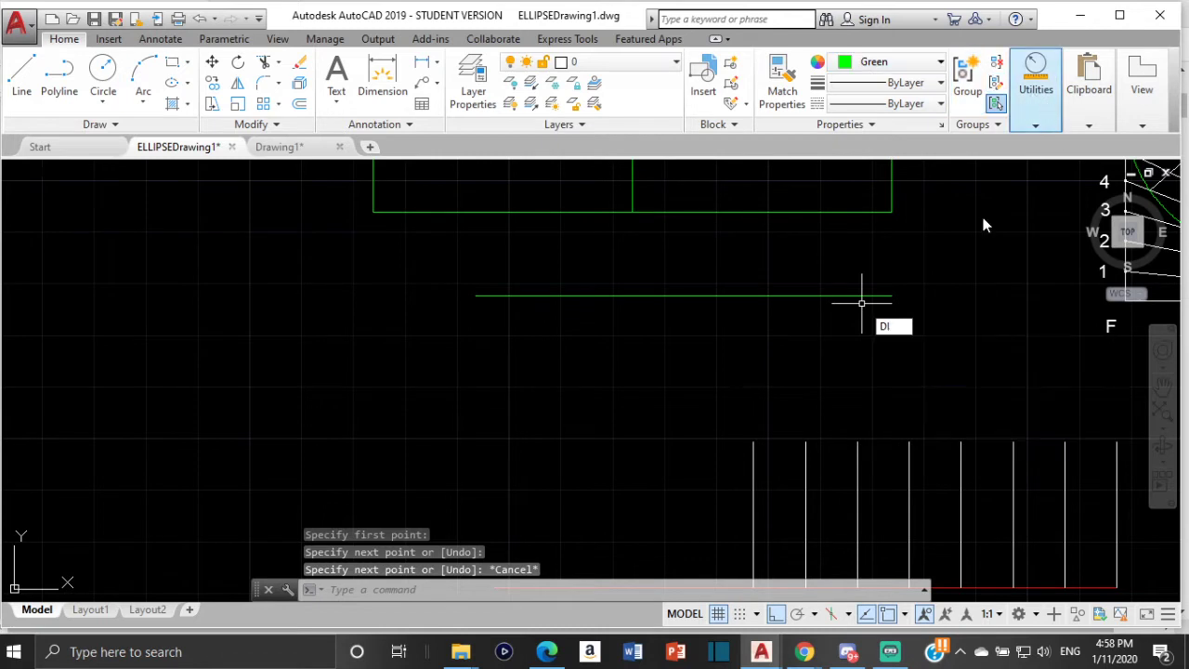
{"action": "type", "text": "DiV"}
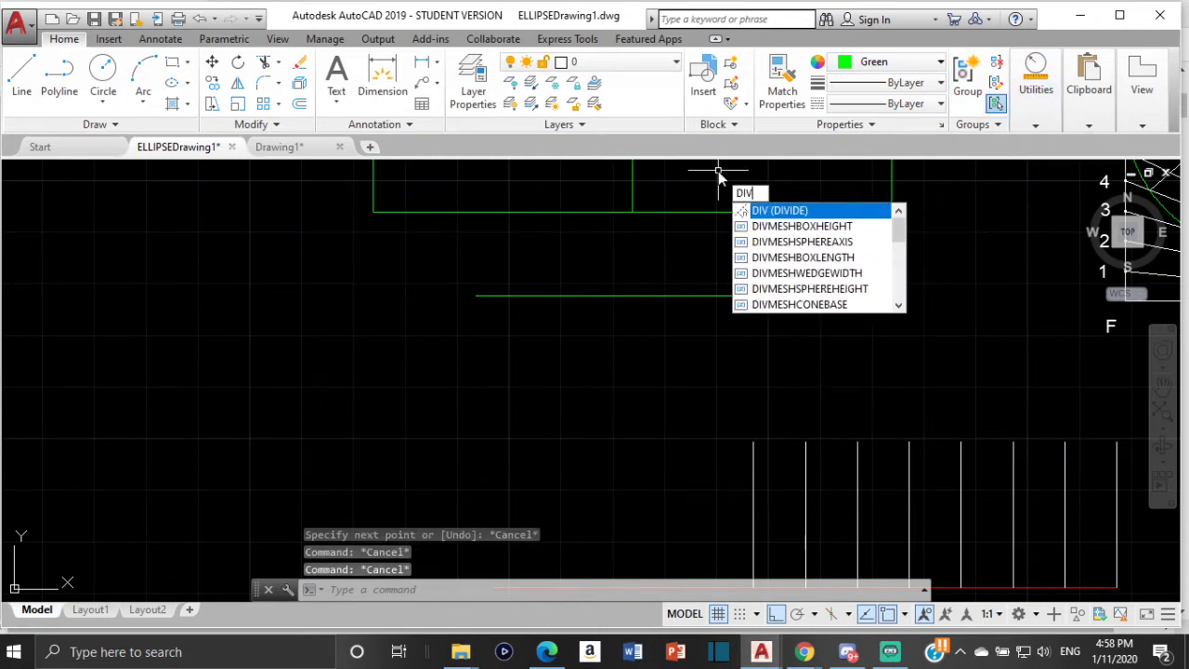
{"action": "left_click", "coordinate": [866, 217]}
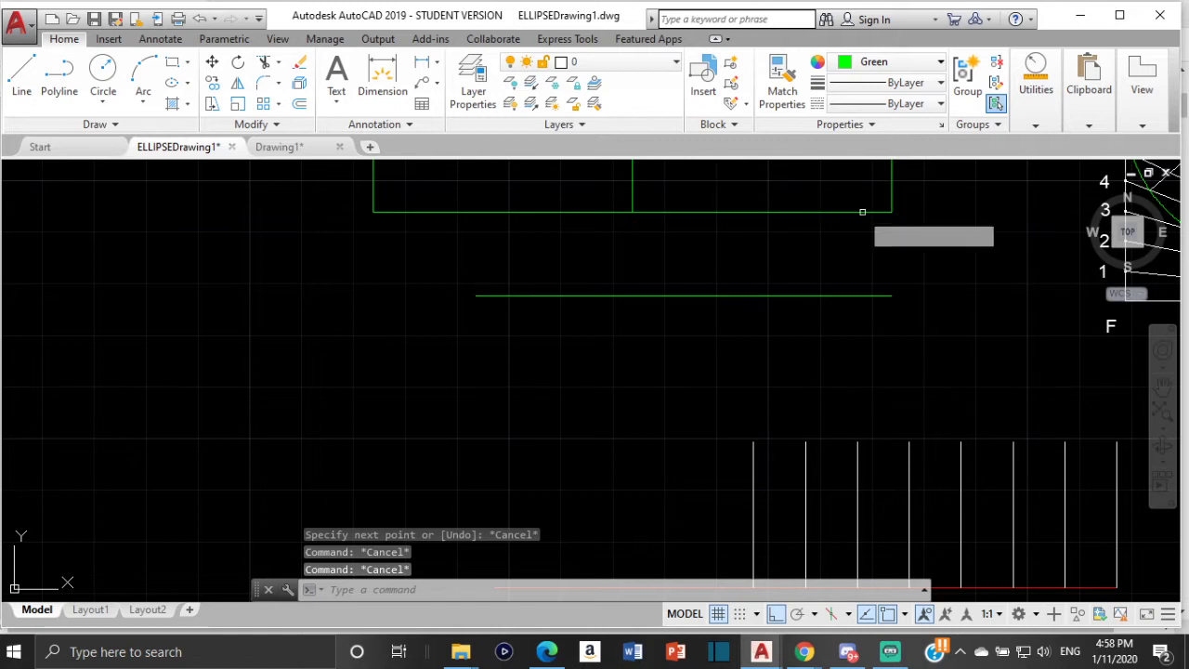
{"action": "left_click", "coordinate": [738, 296]}
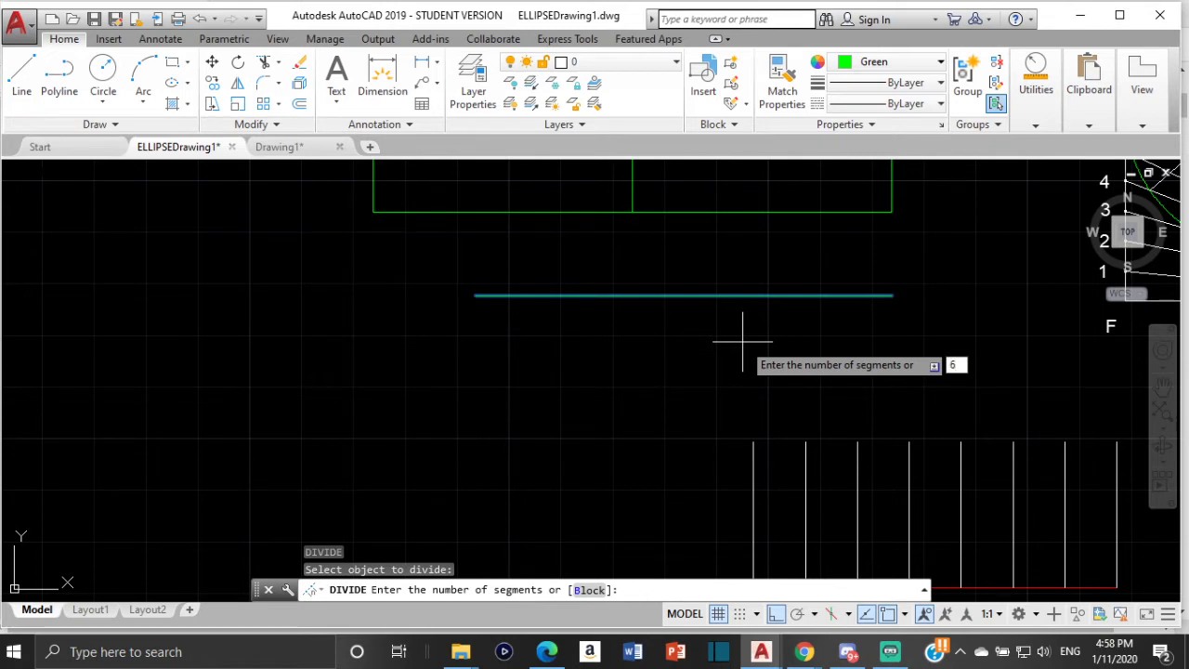
{"action": "key", "text": "Return"}
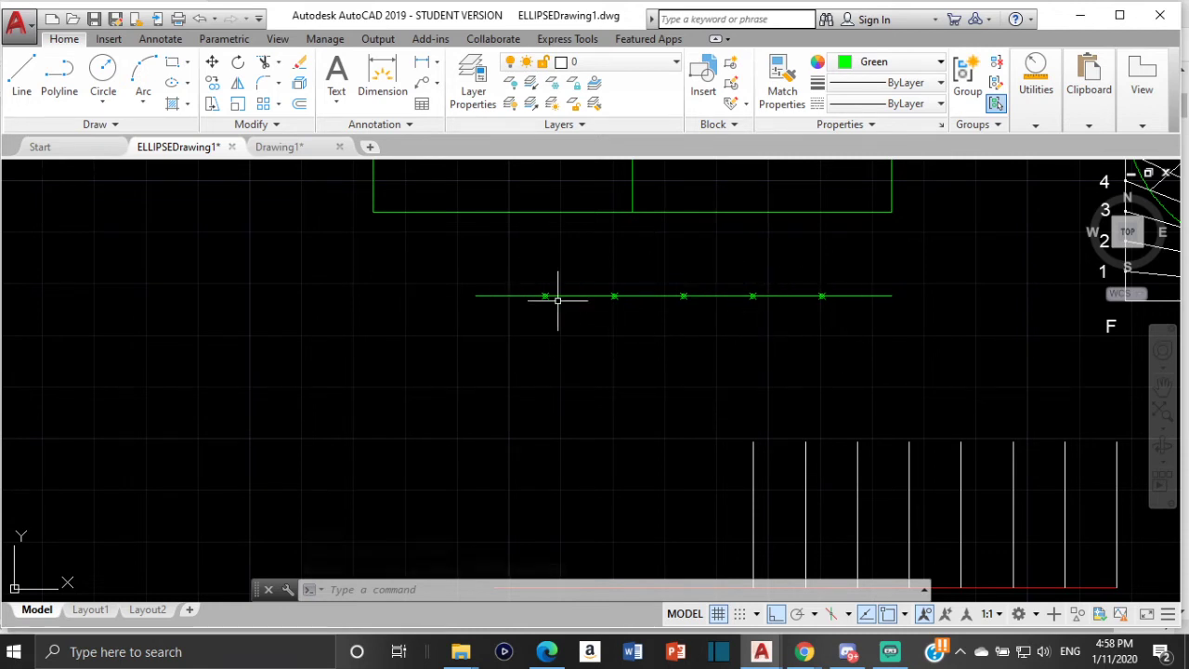
Set the point style to the circle with a diagonal cross, keeping the size at 2% relative to screen.
{"action": "type", "text": "DDP"}
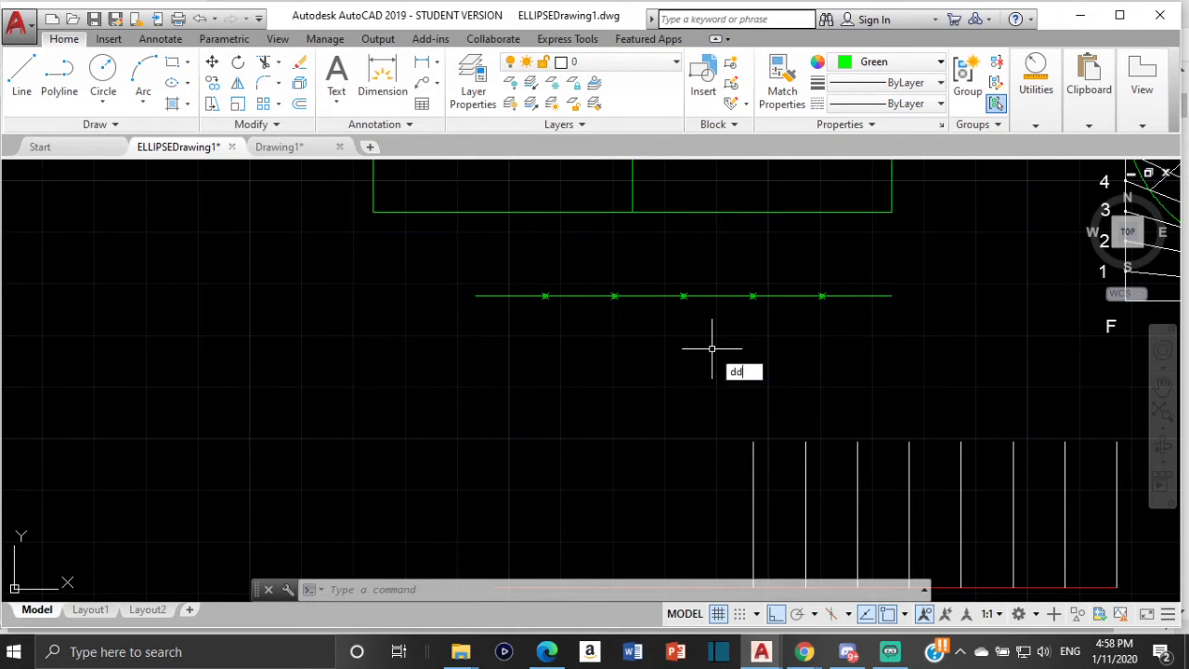
{"action": "left_click", "coordinate": [847, 391]}
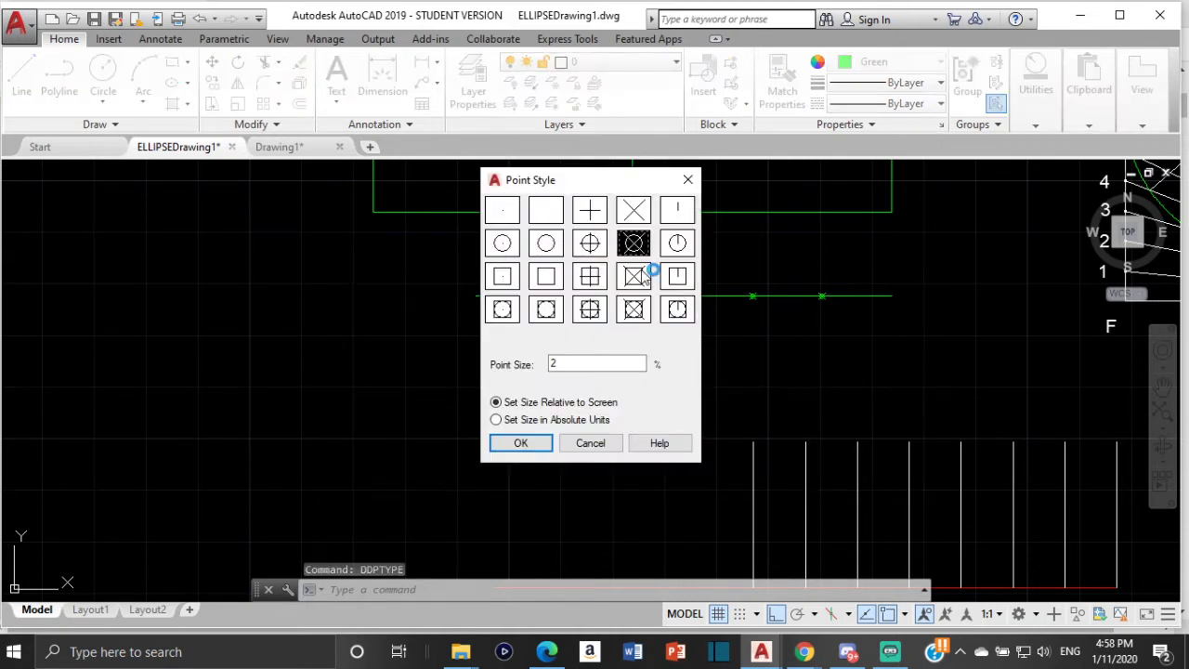
{"action": "left_click", "coordinate": [583, 245]}
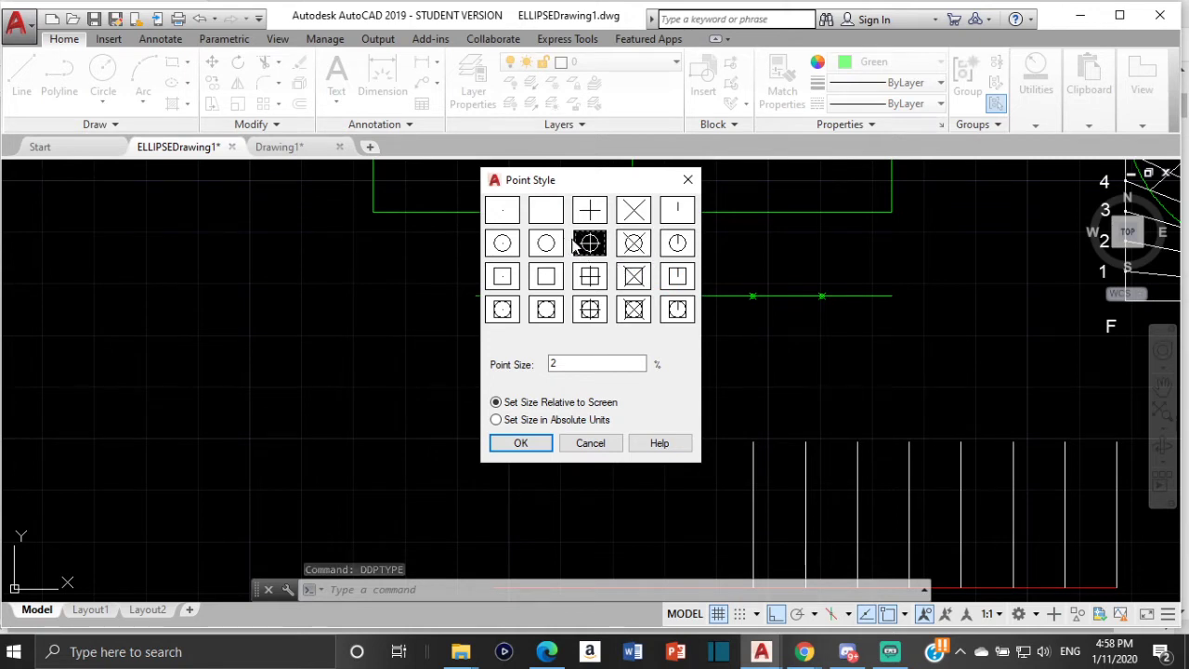
{"action": "left_click", "coordinate": [556, 243]}
{"action": "left_click", "coordinate": [633, 245]}
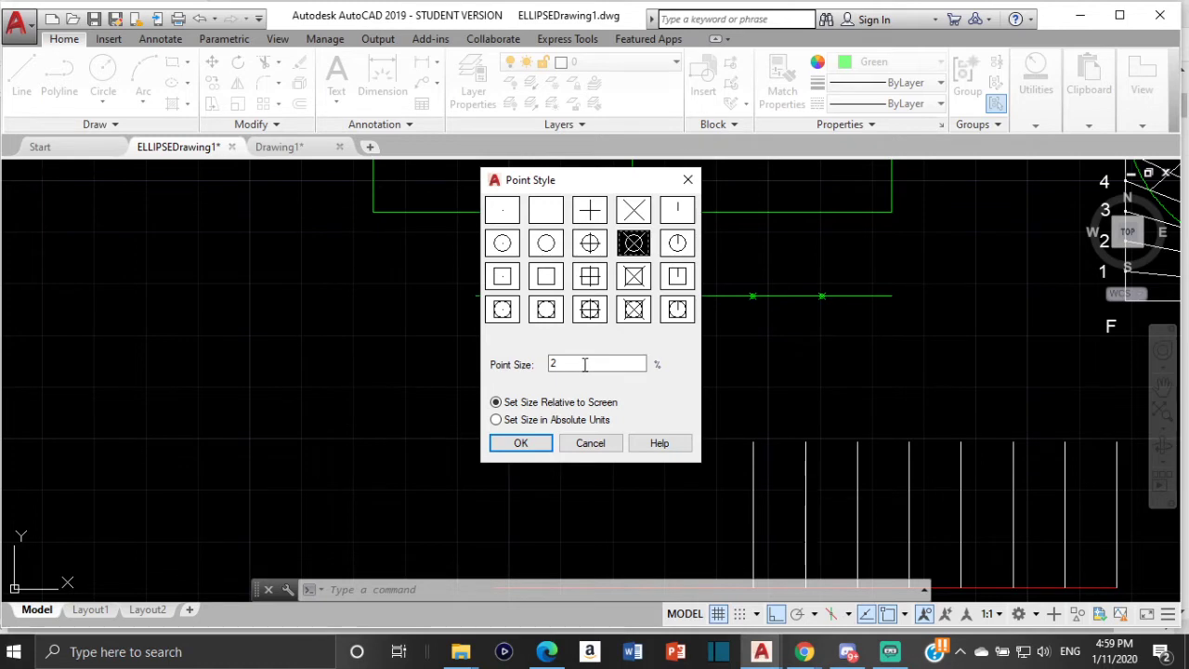
{"action": "left_click", "coordinate": [532, 443]}
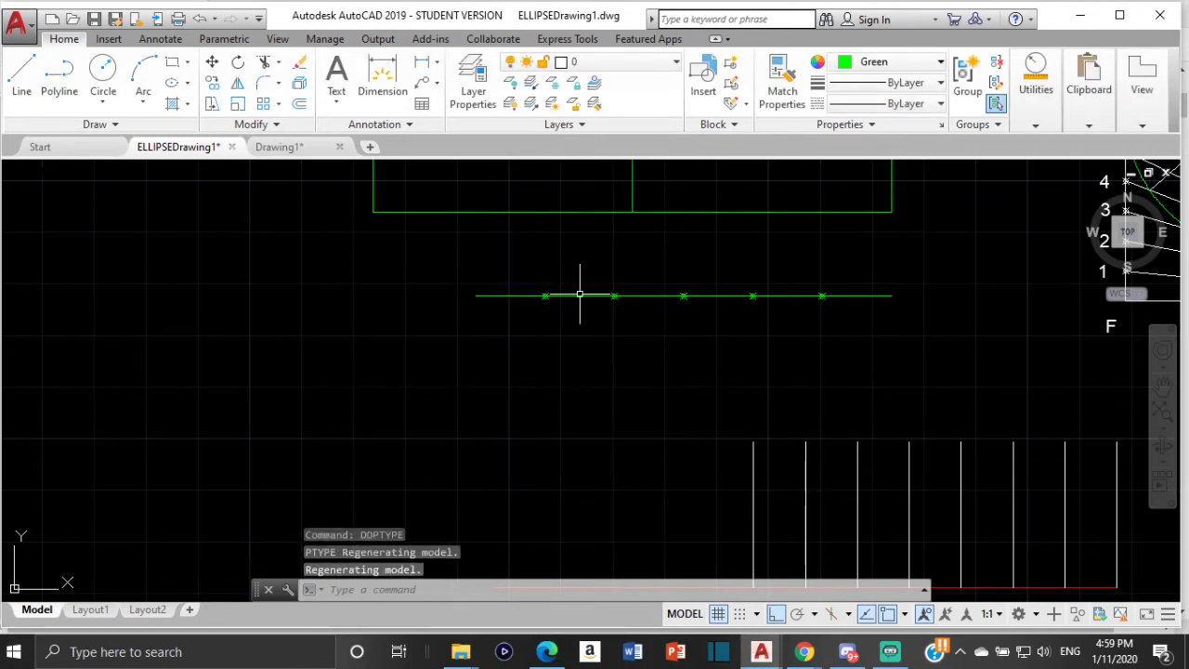
Examine the numbered division points on the left side EF and the horizontal axis CD of the reference ellipse construction.
{"action": "scroll", "coordinate": [840, 297], "scroll_direction": "down", "scroll_amount": 2}
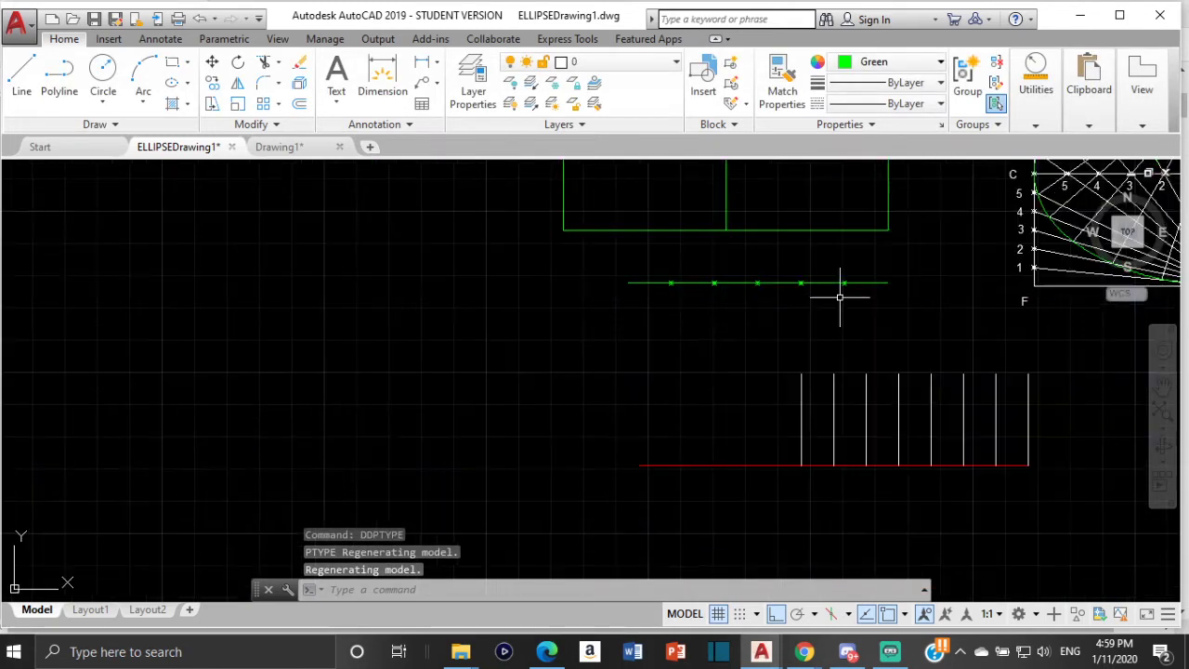
{"action": "middle_click_drag", "start_coordinate": [892, 238], "coordinate": [560, 414]}
{"action": "scroll", "coordinate": [878, 353], "scroll_direction": "up", "scroll_amount": 4}
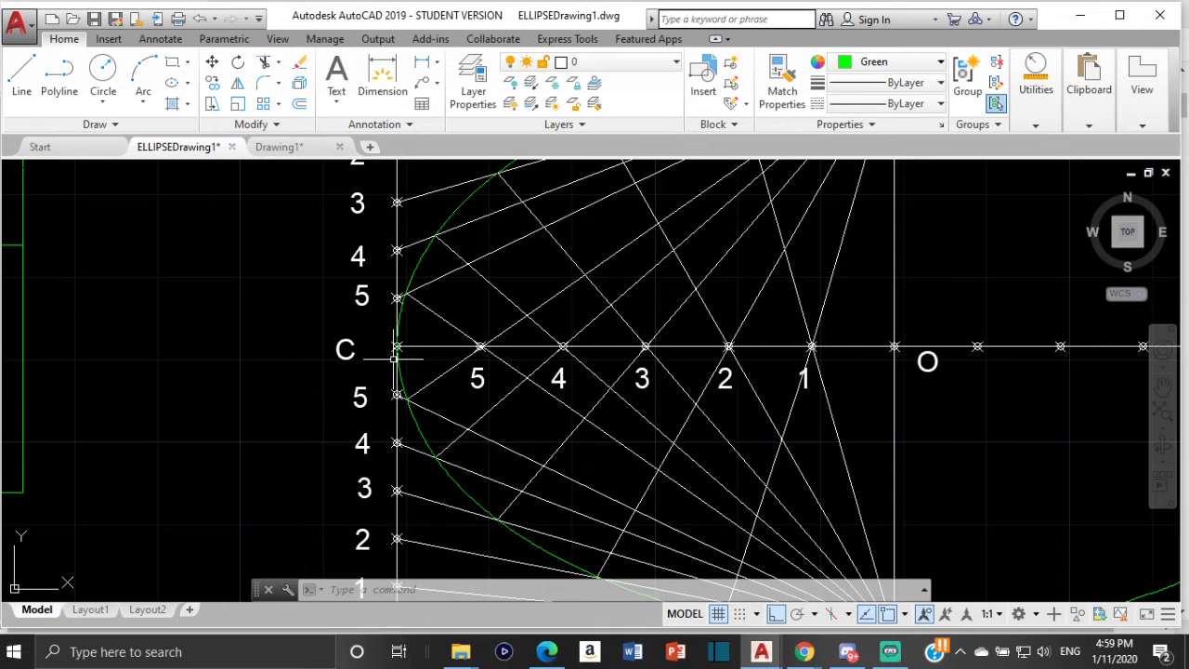
{"action": "scroll", "coordinate": [407, 227], "scroll_direction": "down", "scroll_amount": 4}
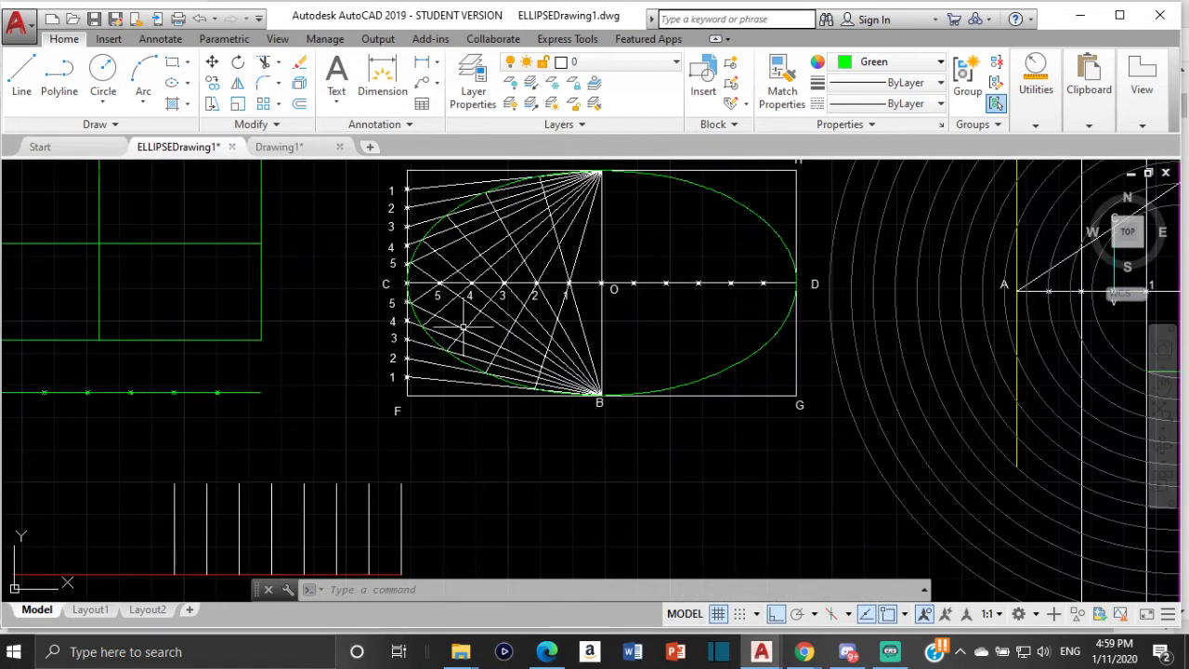
{"action": "scroll", "coordinate": [437, 285], "scroll_direction": "down", "scroll_amount": 2}
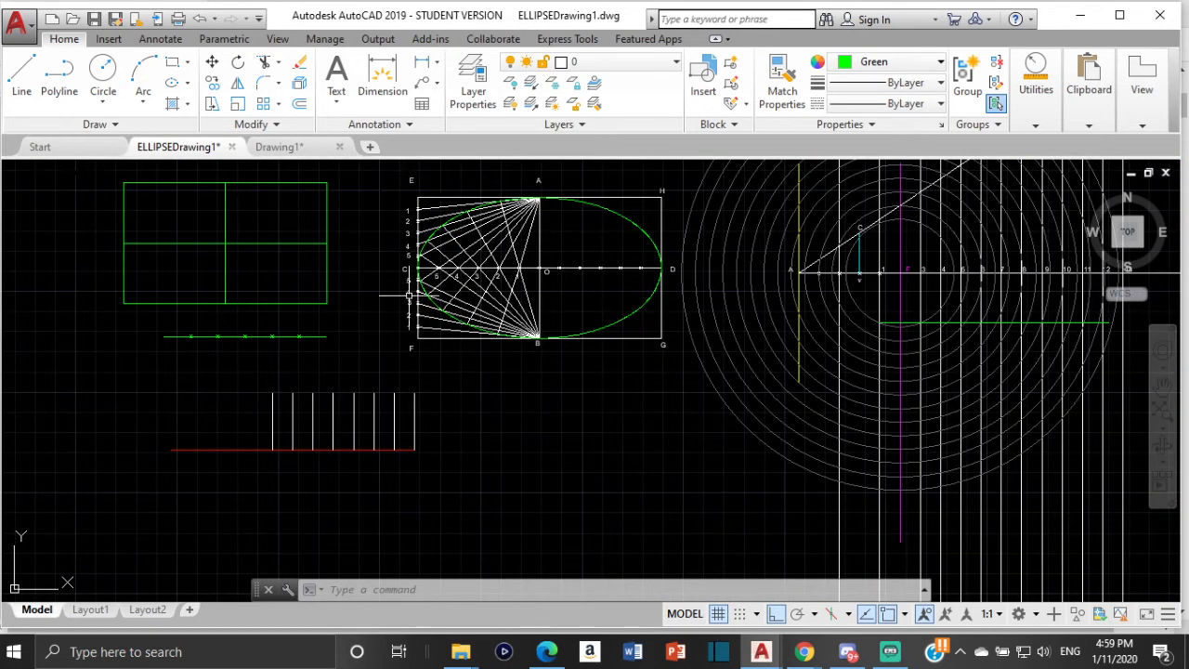
{"action": "scroll", "coordinate": [508, 418], "scroll_direction": "up", "scroll_amount": 2}
{"action": "left_click", "coordinate": [458, 304]}
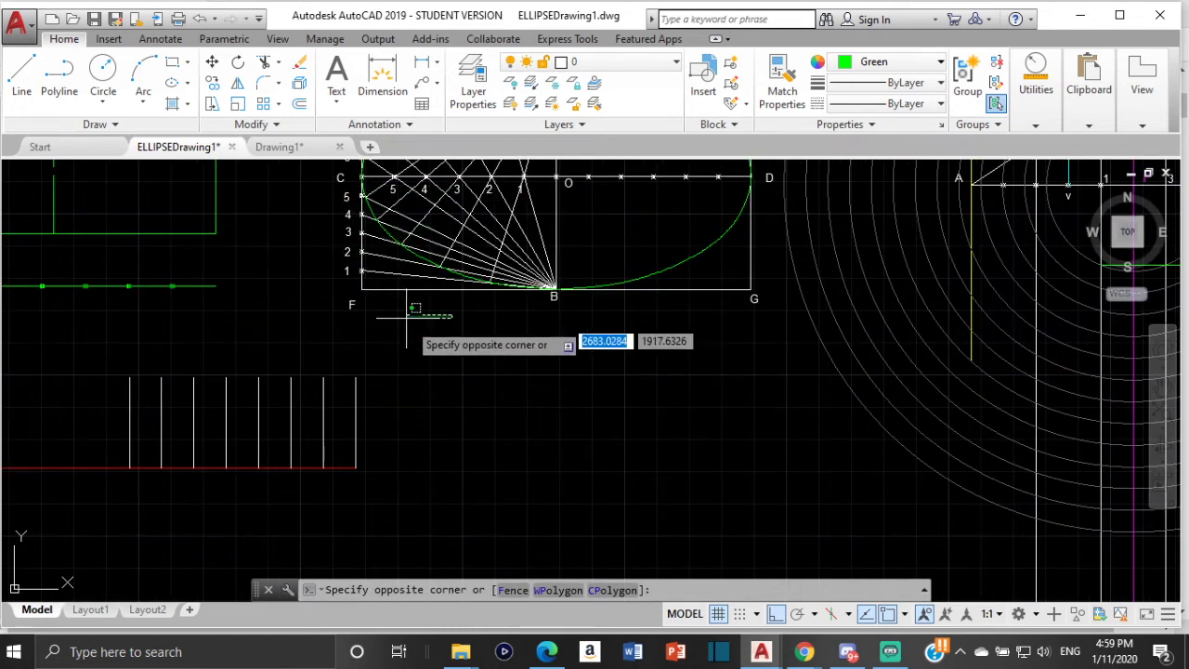
{"action": "left_click", "coordinate": [447, 349]}
{"action": "scroll", "coordinate": [305, 215], "scroll_direction": "up", "scroll_amount": 2}
{"action": "mouse_move", "coordinate": [298, 223]}
{"action": "middle_mouse_down"}
{"action": "mouse_move", "coordinate": [287, 316]}
{"action": "mouse_move", "coordinate": [245, 411]}
{"action": "middle_mouse_up"}
{"action": "mouse_move", "coordinate": [306, 238]}
{"action": "middle_mouse_down"}
{"action": "mouse_move", "coordinate": [279, 273]}
{"action": "mouse_move", "coordinate": [284, 293]}
{"action": "middle_mouse_up"}
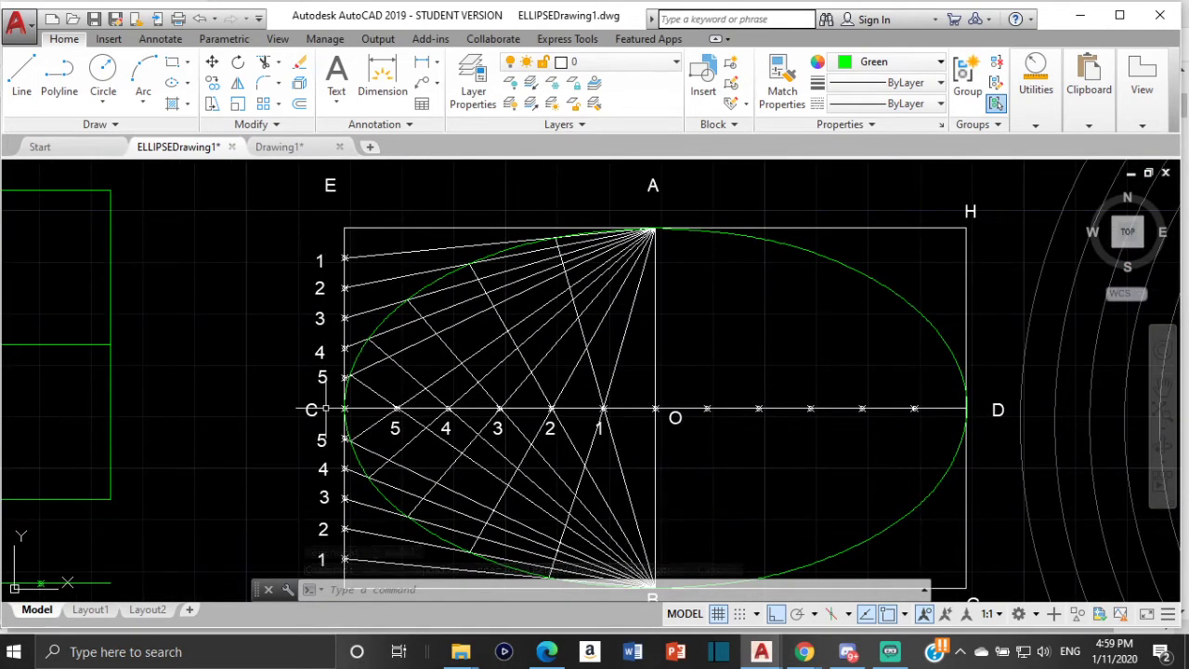
{"action": "scroll", "coordinate": [314, 307], "scroll_direction": "down", "scroll_amount": 1}
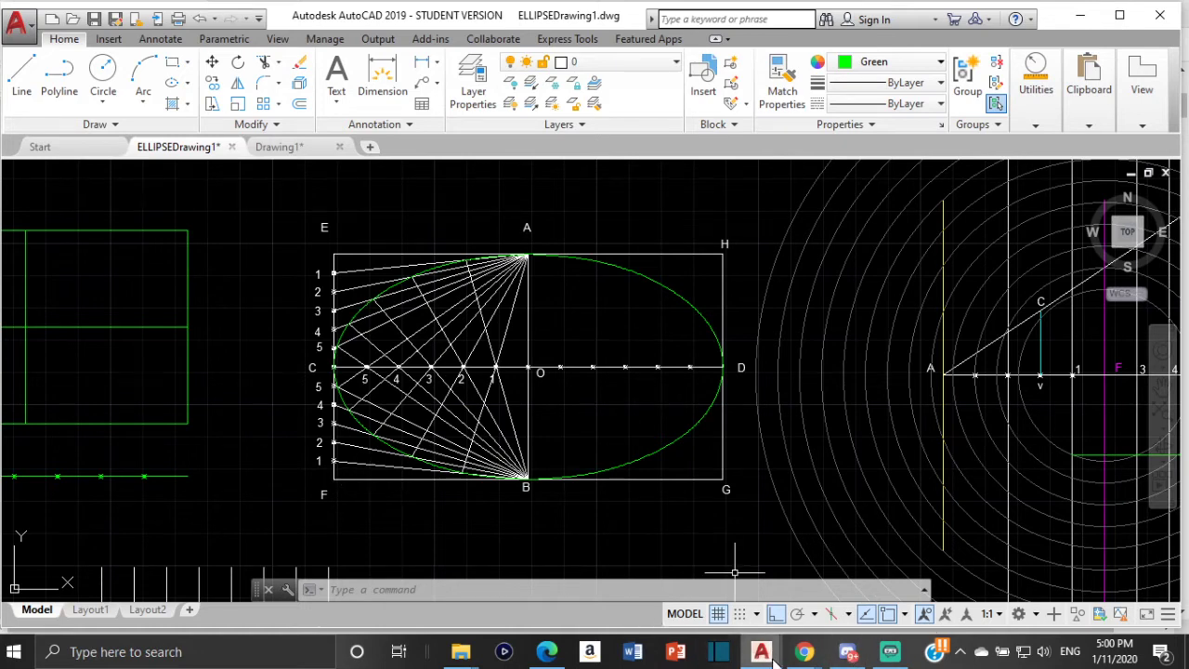
Consult steps 4 and 5 of the rectangle method in Engineering curves.pdf in Edge and return to ELLIPSEDrawing1.dwg in AutoCAD.
{"action": "mouse_move", "coordinate": [775, 662]}
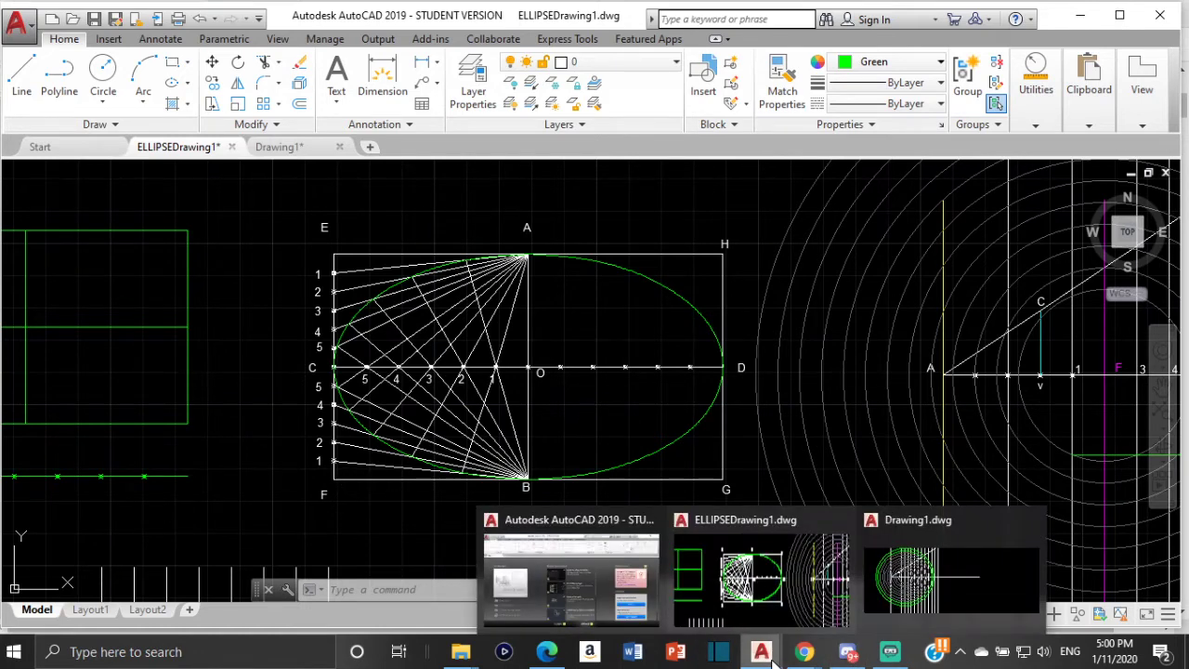
{"action": "mouse_move", "coordinate": [547, 653]}
{"action": "left_click", "coordinate": [537, 577]}
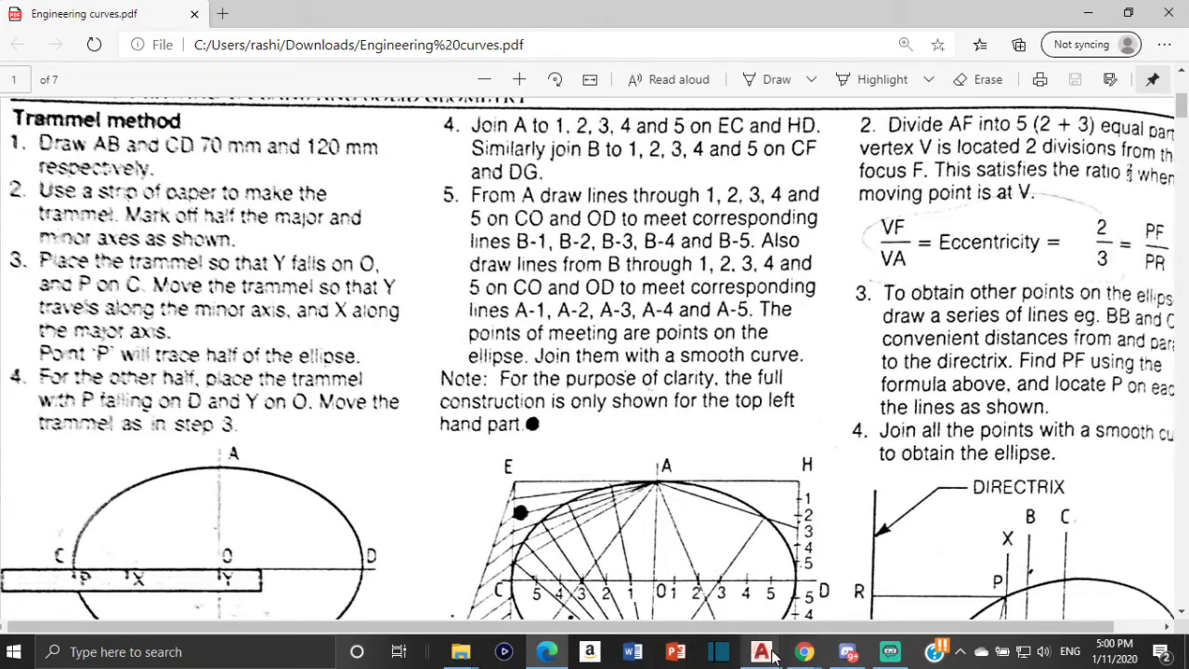
{"action": "mouse_move", "coordinate": [765, 657]}
{"action": "left_click", "coordinate": [757, 563]}
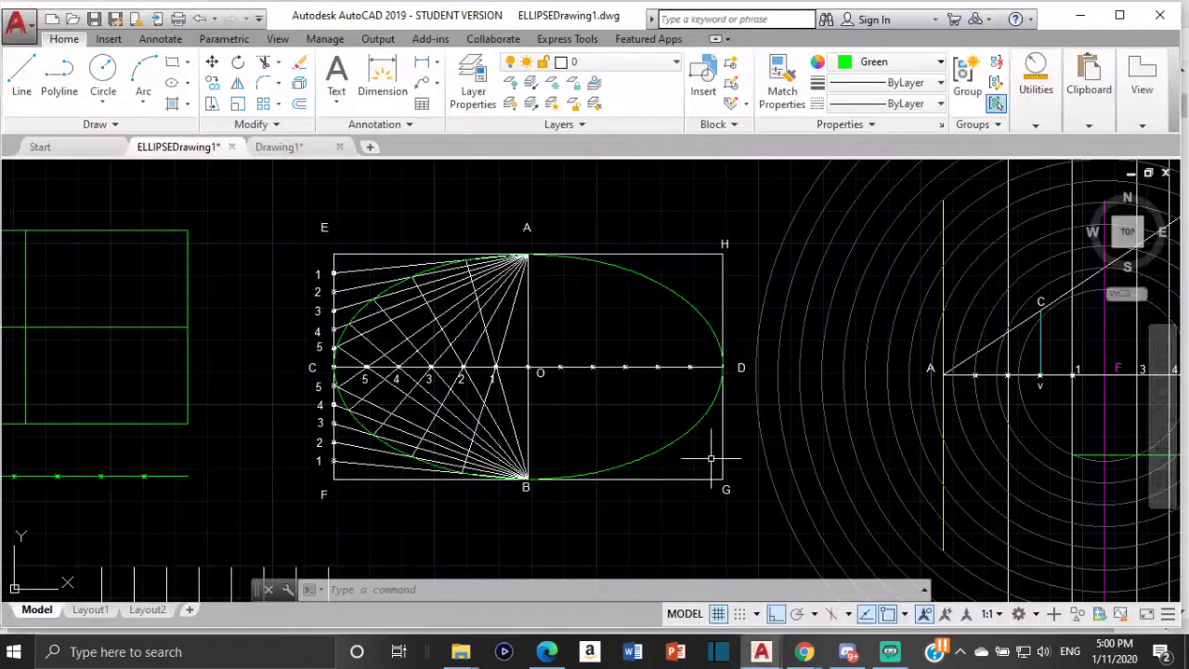
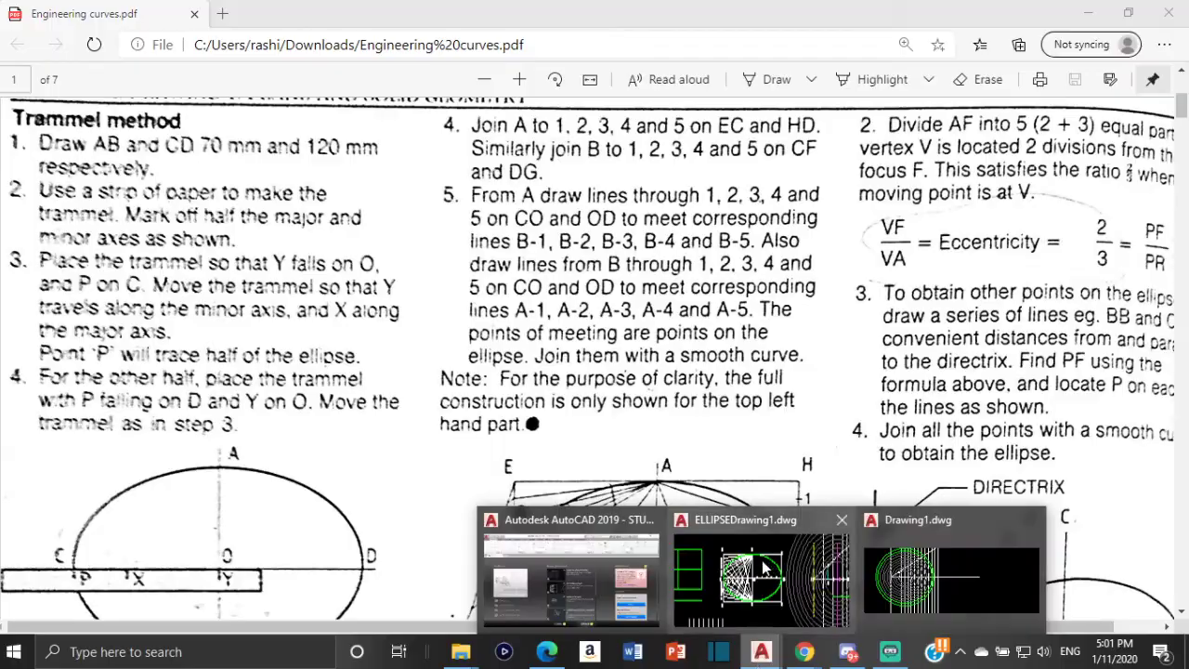
Return to ELLIPSEDrawing1.dwg in AutoCAD and examine the reference lines from A and where they meet the lines from B on the ellipse.
{"action": "left_click", "coordinate": [768, 567]}
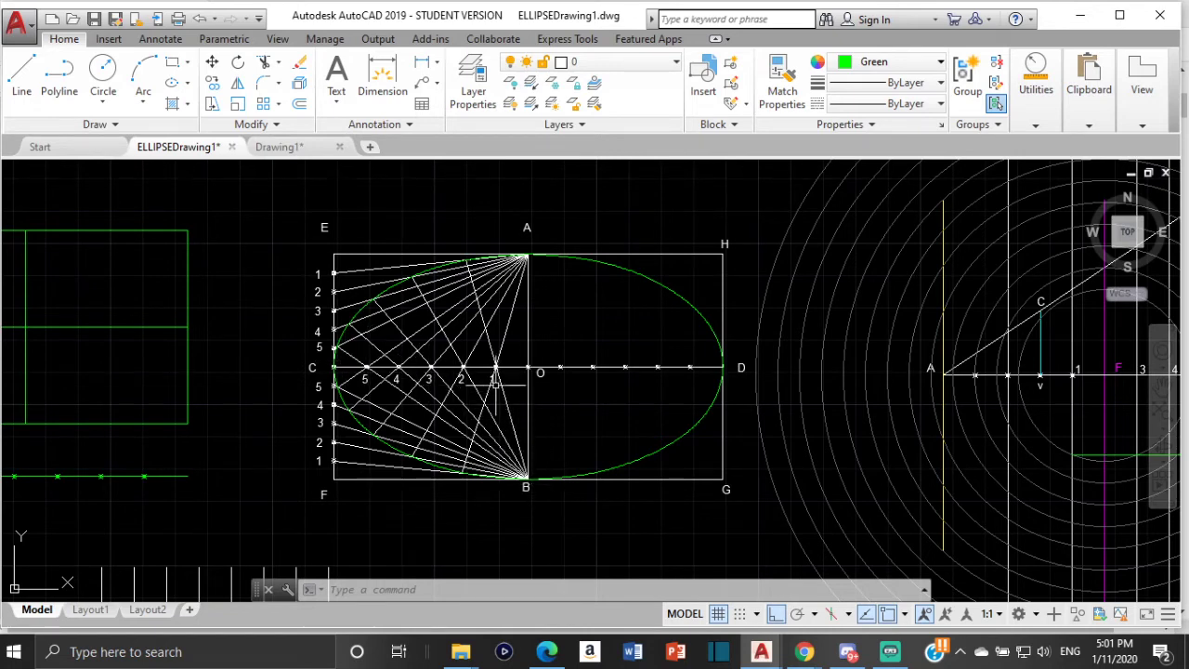
{"action": "scroll", "coordinate": [471, 264], "scroll_direction": "up", "scroll_amount": 4}
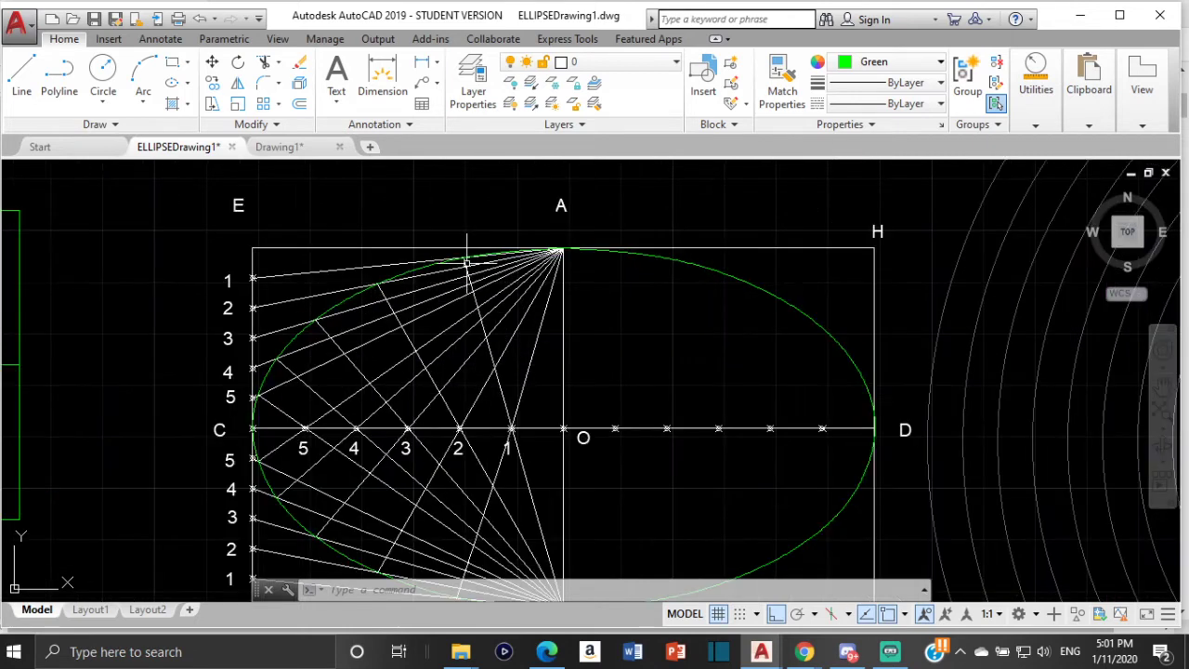
{"action": "scroll", "coordinate": [465, 257], "scroll_direction": "up", "scroll_amount": 2}
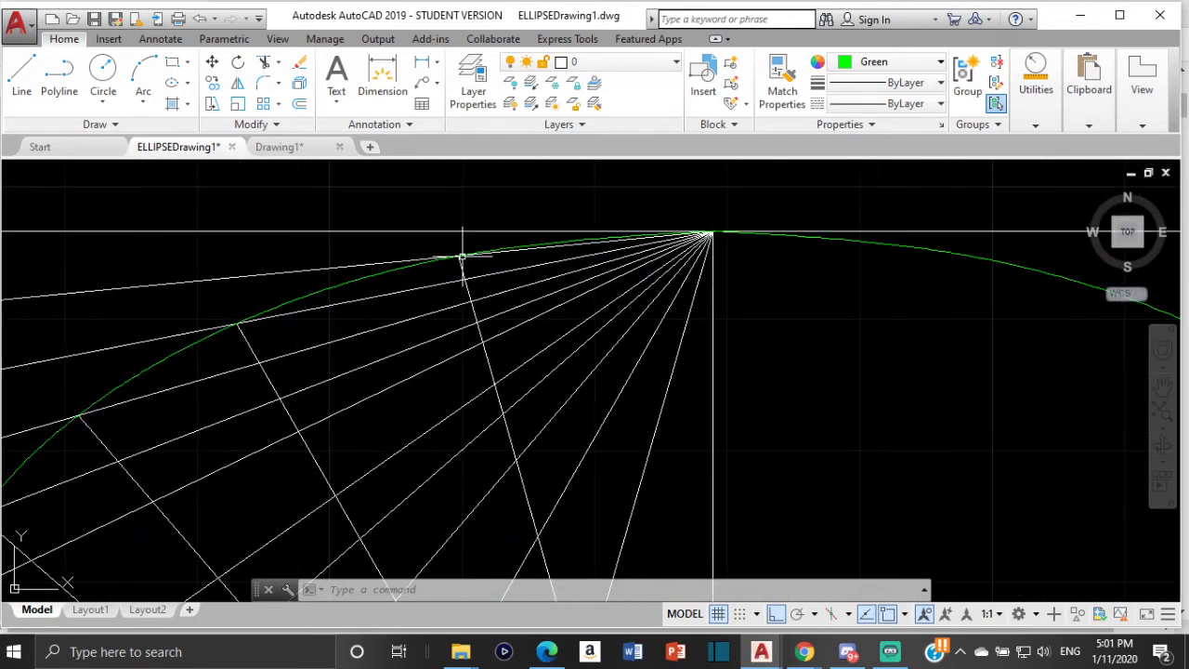
{"action": "scroll", "coordinate": [567, 238], "scroll_direction": "down", "scroll_amount": 3}
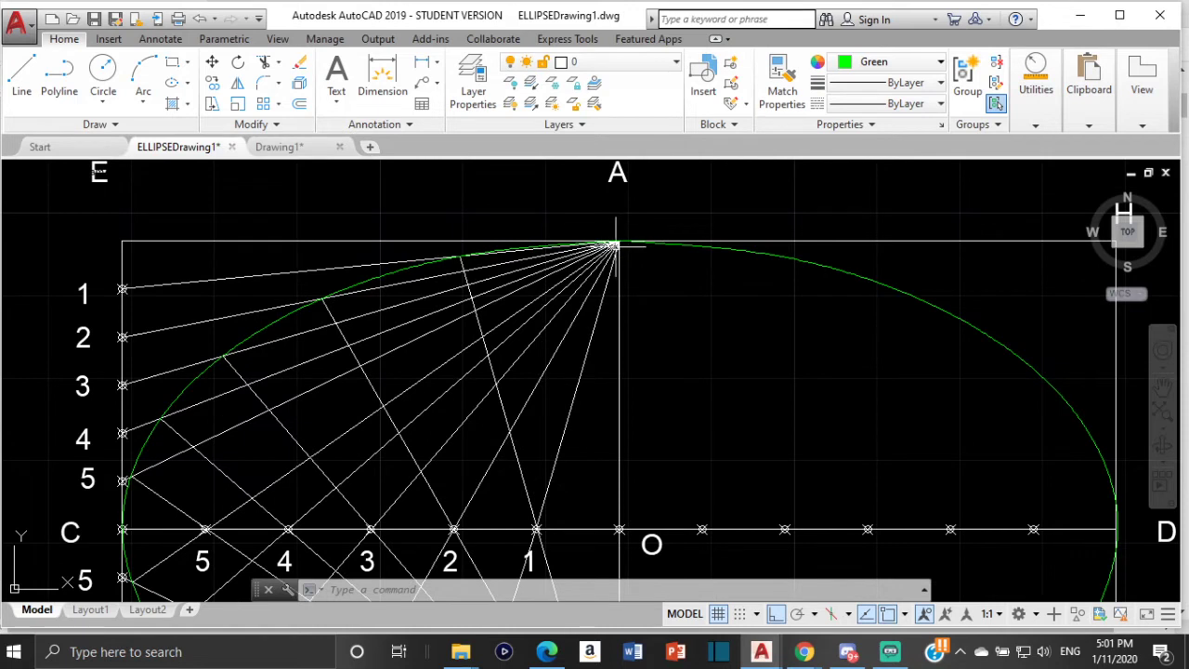
{"action": "left_click", "coordinate": [190, 321]}
{"action": "left_click", "coordinate": [45, 295]}
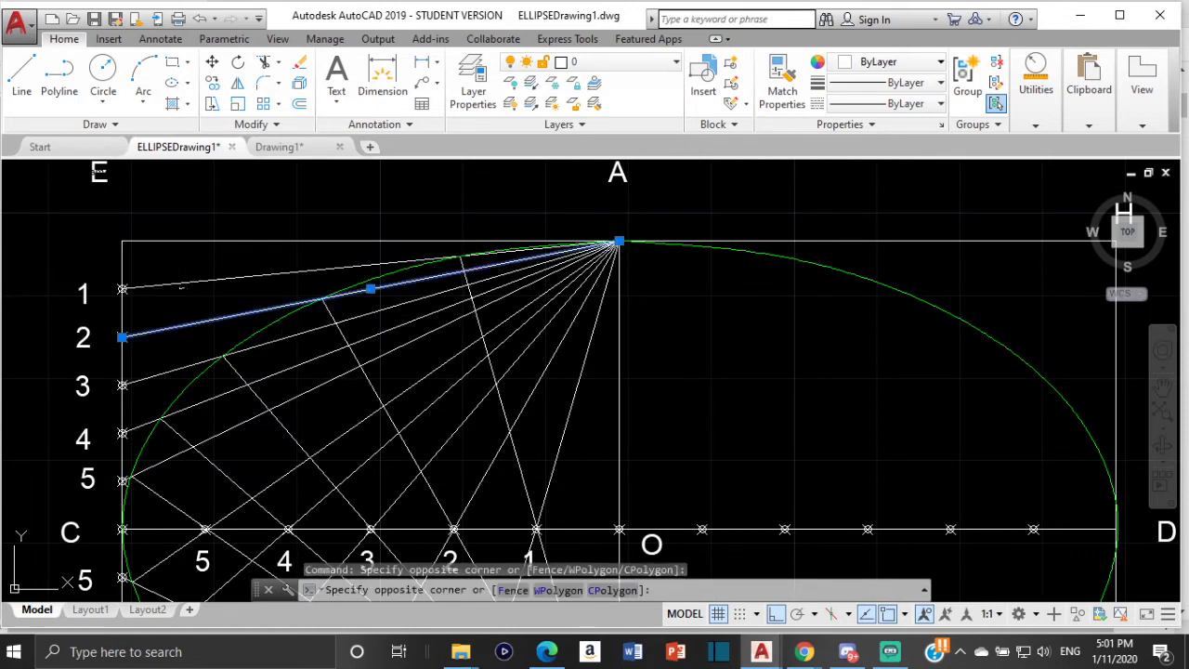
{"action": "key", "text": "Escape"}
{"action": "key", "text": "Escape"}
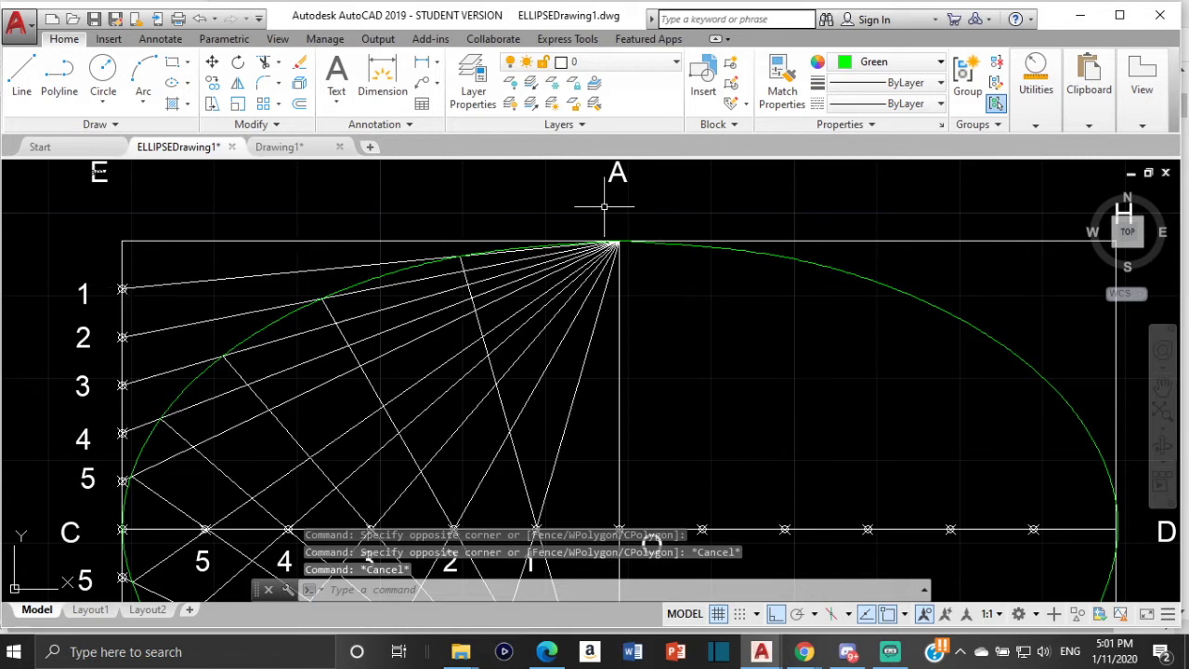
{"action": "left_click", "coordinate": [617, 244]}
{"action": "scroll", "coordinate": [691, 381], "scroll_direction": "down", "scroll_amount": 2}
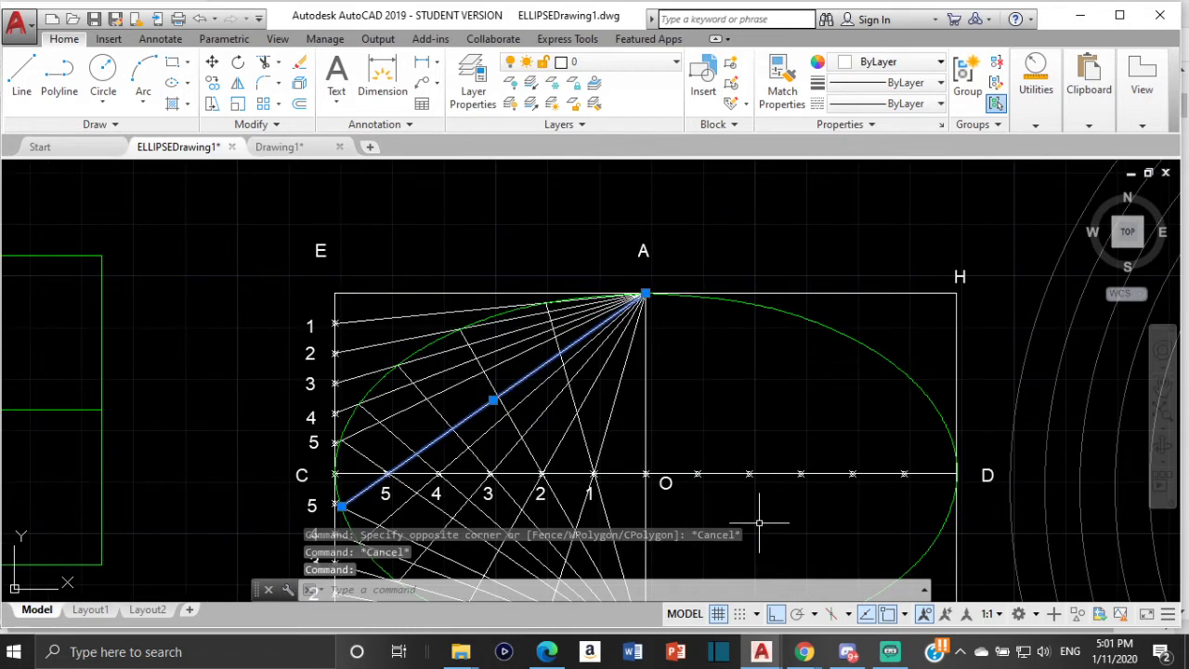
{"action": "key", "text": "Escape"}
{"action": "scroll", "coordinate": [734, 435], "scroll_direction": "down", "scroll_amount": 2}
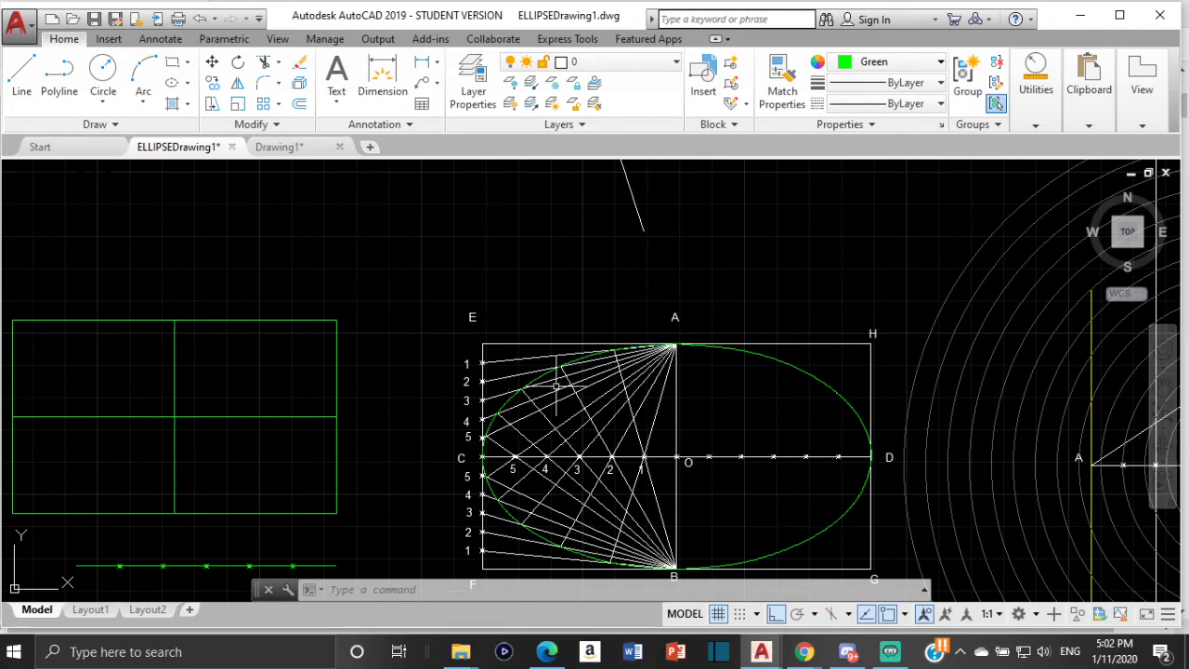
{"action": "left_click", "coordinate": [664, 557]}
{"action": "right_click", "coordinate": [651, 513]}
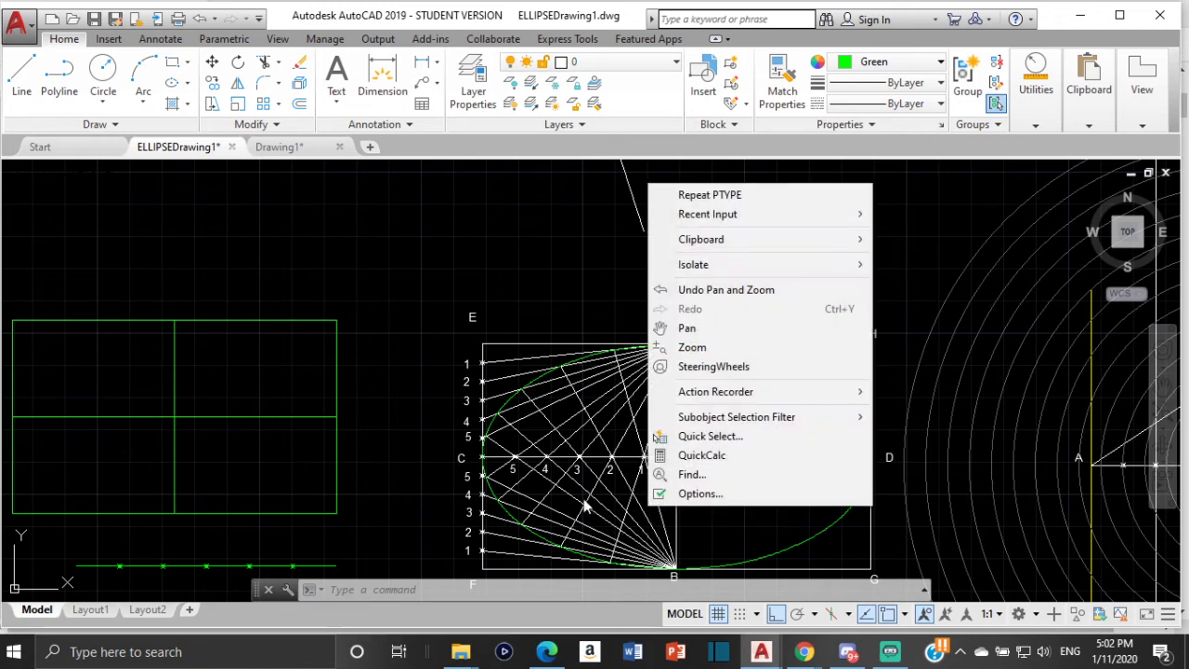
{"action": "left_click", "coordinate": [586, 505]}
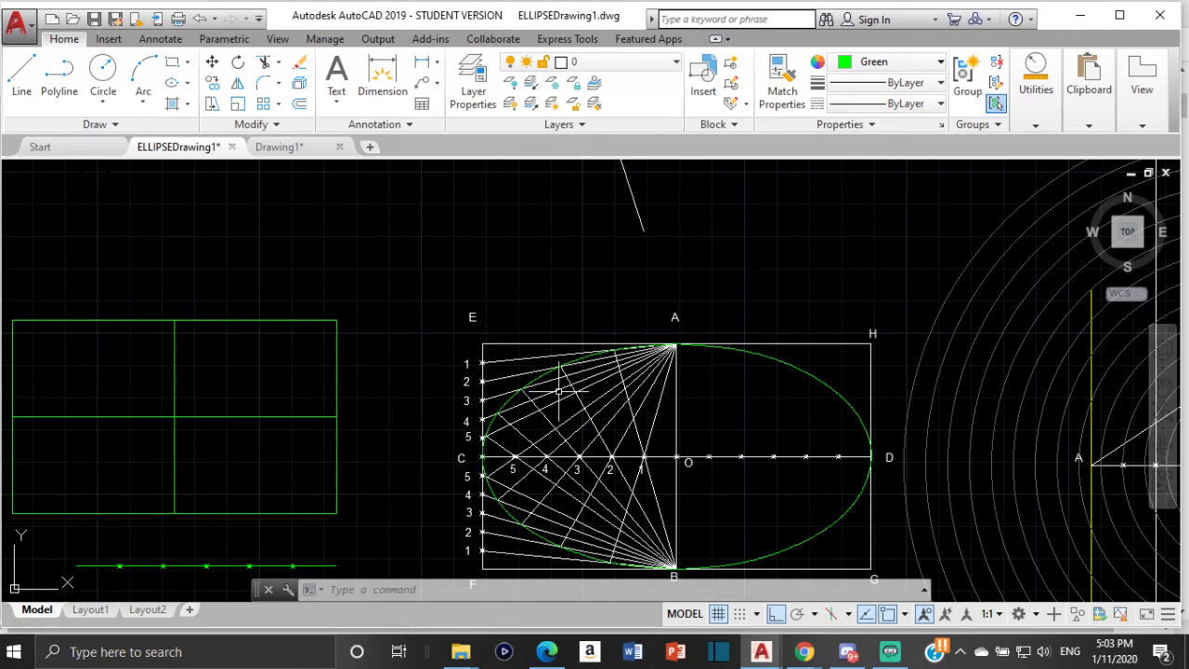
{"action": "scroll", "coordinate": [564, 384], "scroll_direction": "up", "scroll_amount": 2}
{"action": "scroll", "coordinate": [749, 332], "scroll_direction": "down", "scroll_amount": 2}
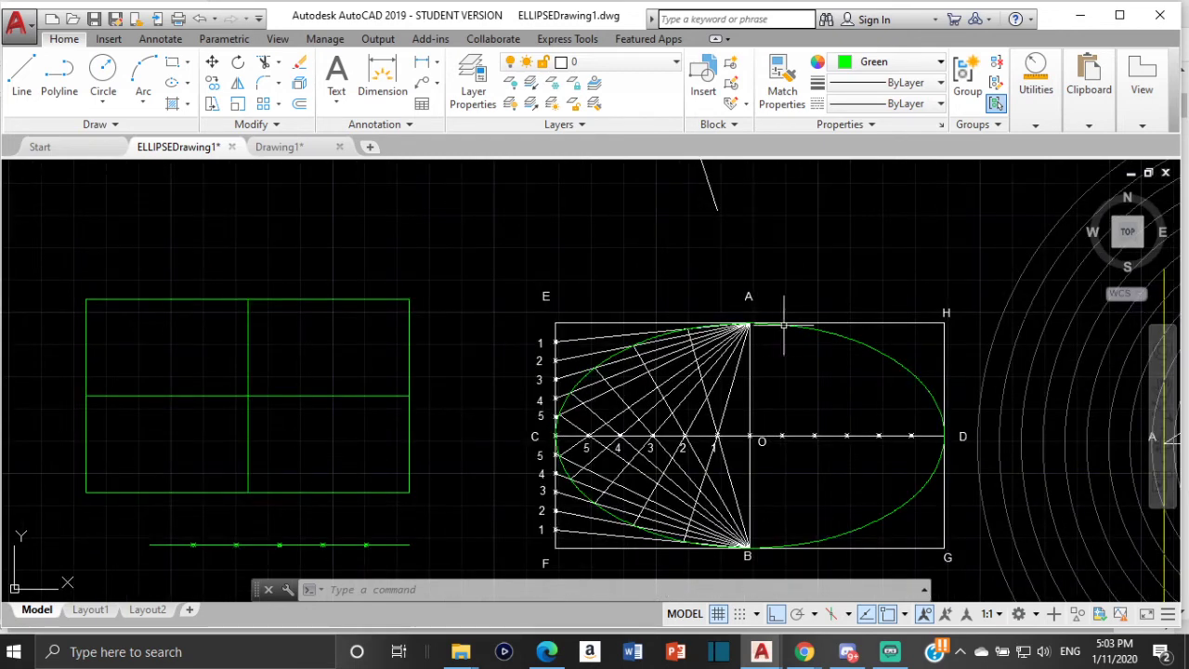
Erase both green spline halves of the finished ellipse from the reference construction, keeping the rectangle and the construction lines.
{"action": "left_click", "coordinate": [853, 333]}
{"action": "left_click", "coordinate": [842, 334]}
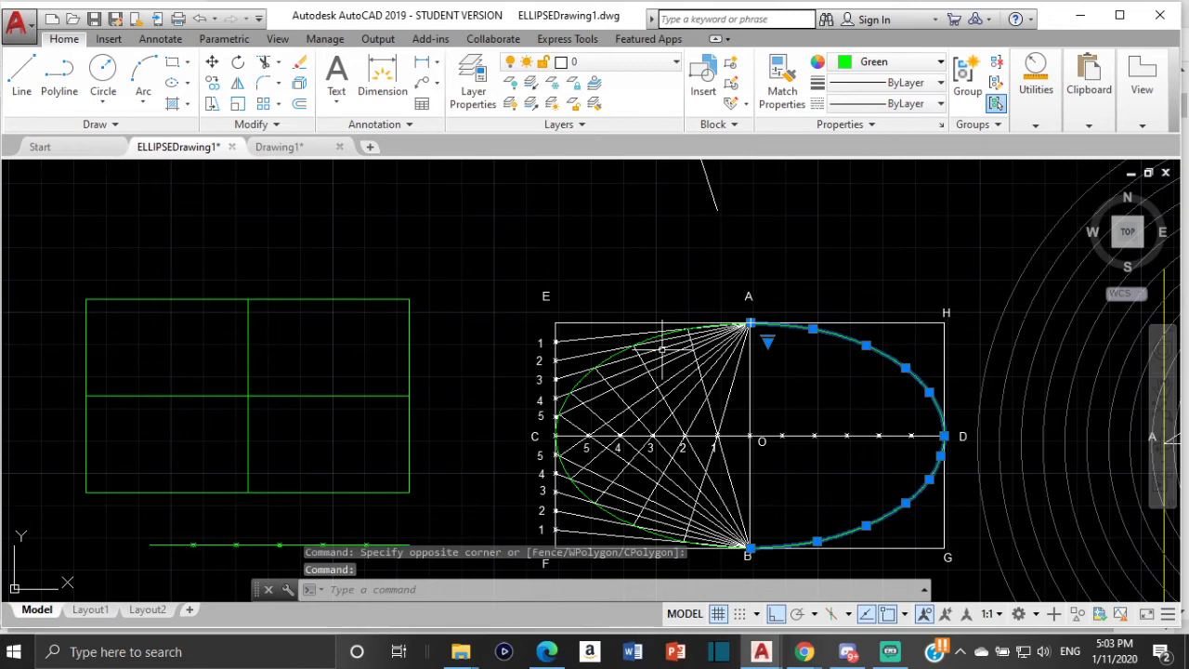
{"action": "scroll", "coordinate": [662, 349], "scroll_direction": "up", "scroll_amount": 2}
{"action": "left_click", "coordinate": [592, 358]}
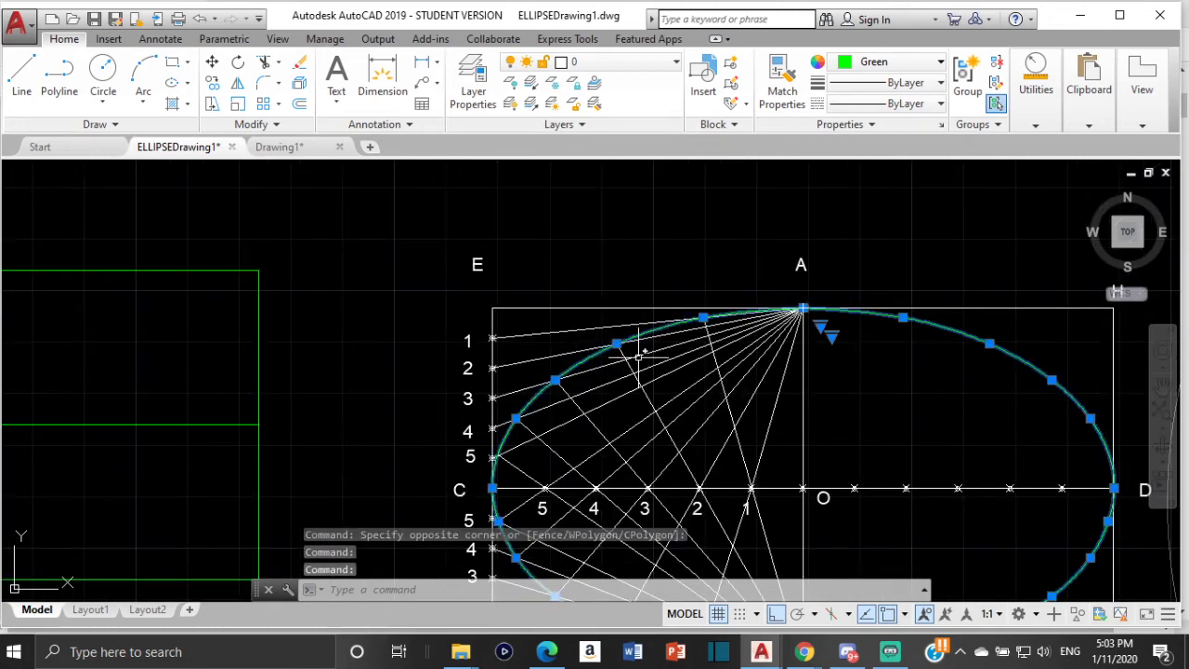
{"action": "key", "text": "Delete"}
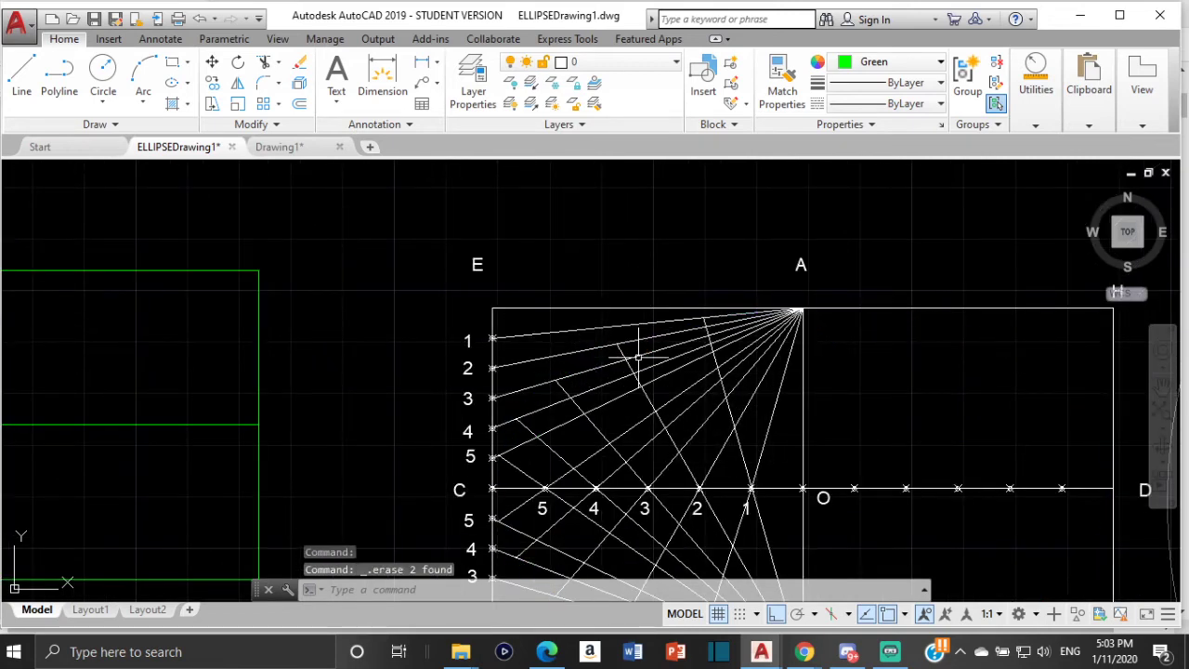
{"action": "key", "text": "Escape"}
{"action": "key", "text": "Escape"}
Try to draw a spline from A through the upper-left construction-line intersections on lines 1, 2 and 3.
{"action": "type", "text": "SPL"}
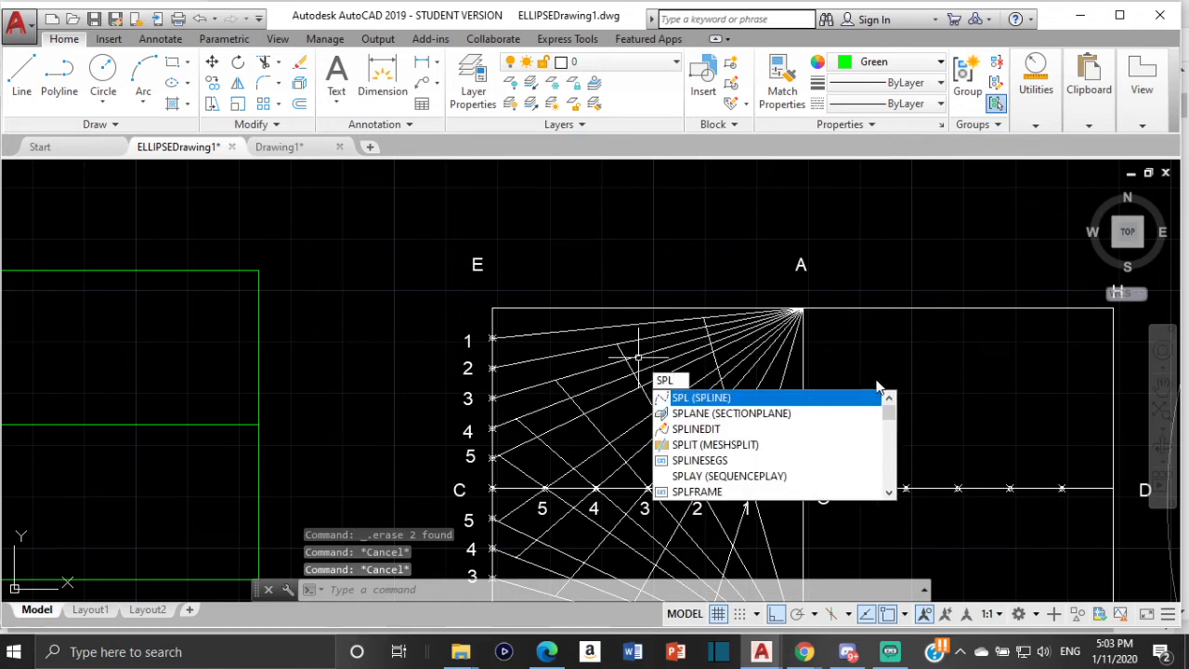
{"action": "key", "text": "Return"}
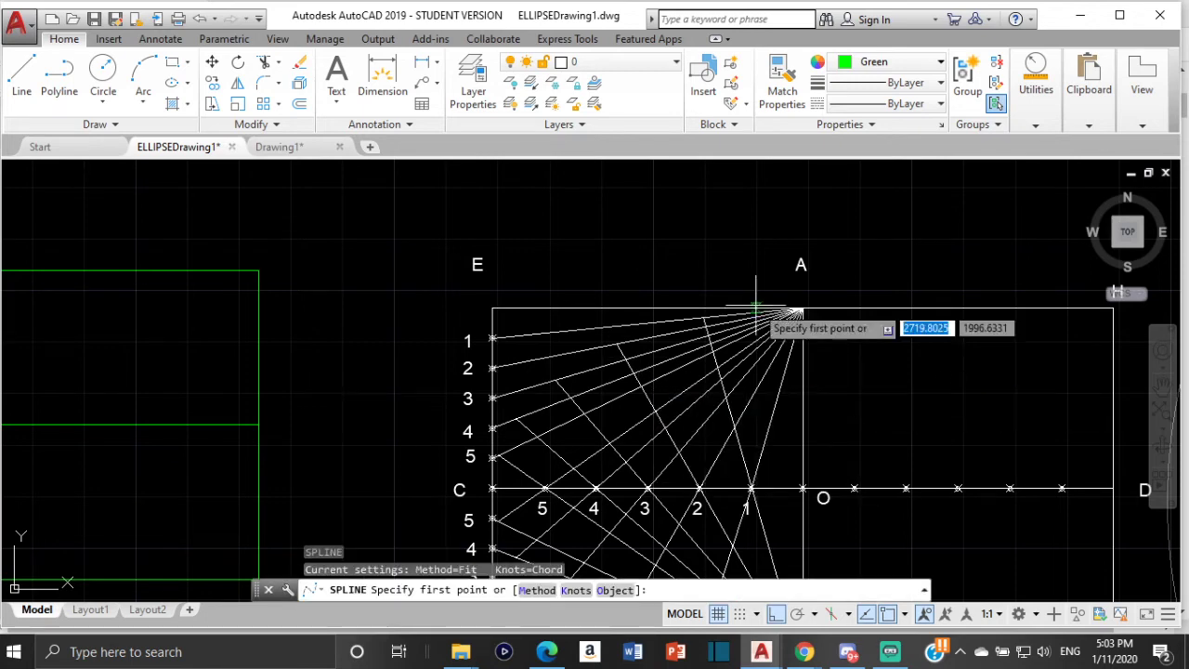
{"action": "scroll", "coordinate": [786, 321], "scroll_direction": "up", "scroll_amount": 4}
{"action": "scroll", "coordinate": [860, 297], "scroll_direction": "up", "scroll_amount": 4}
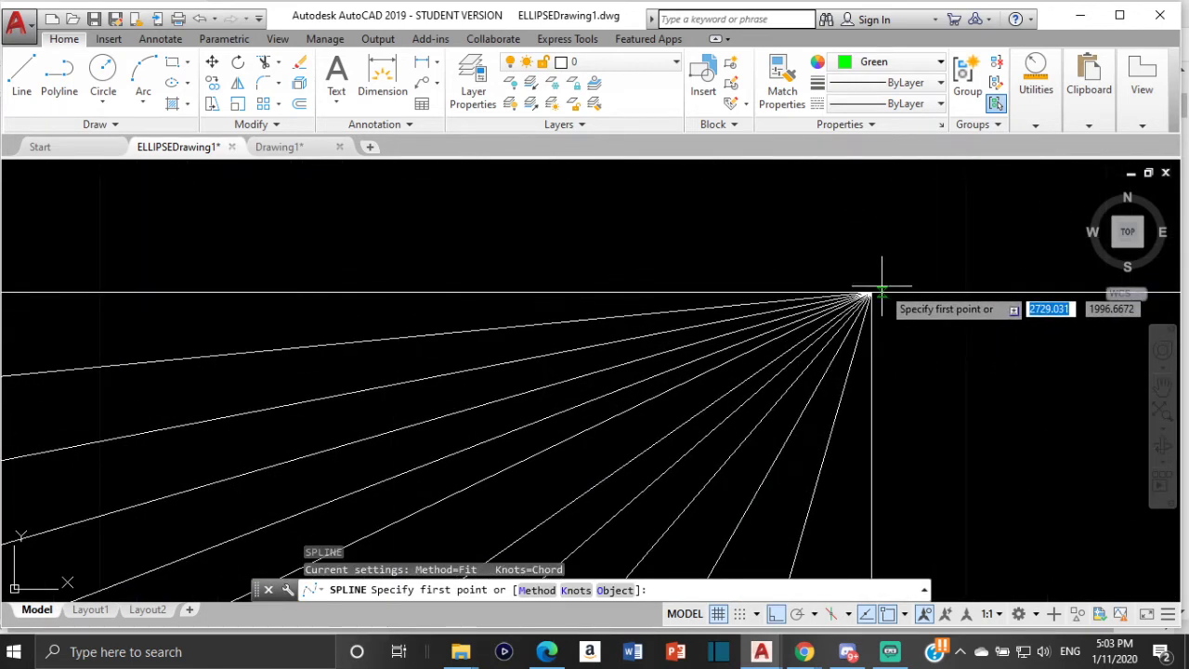
{"action": "left_click", "coordinate": [859, 297]}
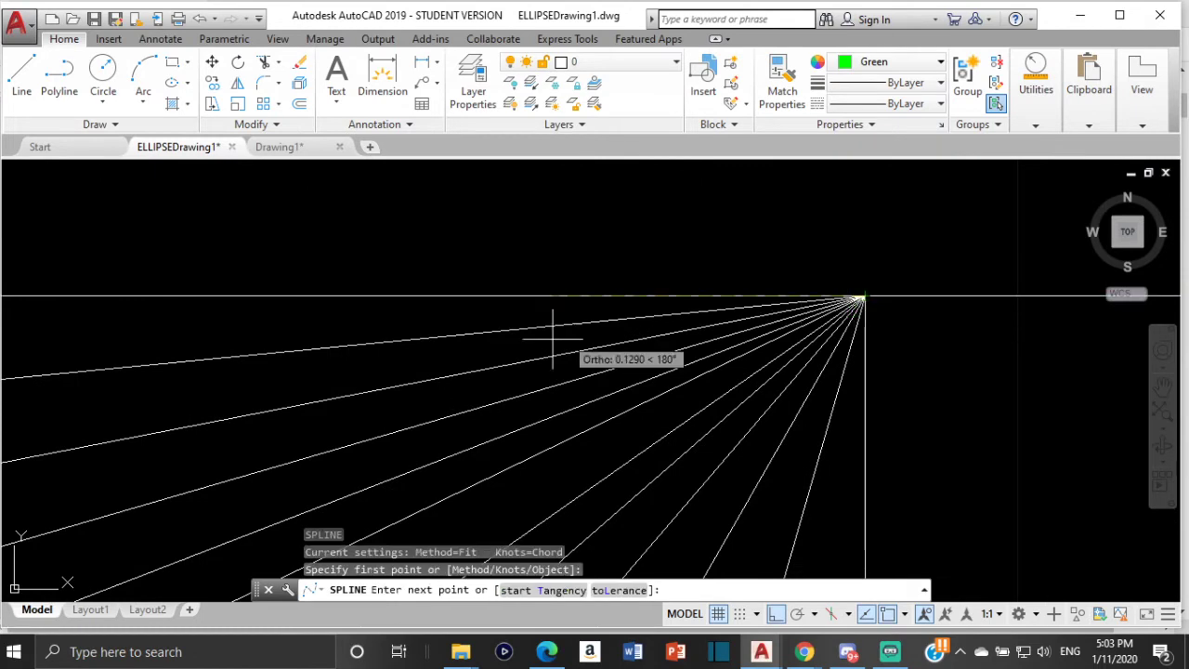
{"action": "scroll", "coordinate": [464, 335], "scroll_direction": "down", "scroll_amount": 3}
{"action": "scroll", "coordinate": [155, 418], "scroll_direction": "down", "scroll_amount": 3}
{"action": "scroll", "coordinate": [155, 418], "scroll_direction": "down", "scroll_amount": 5}
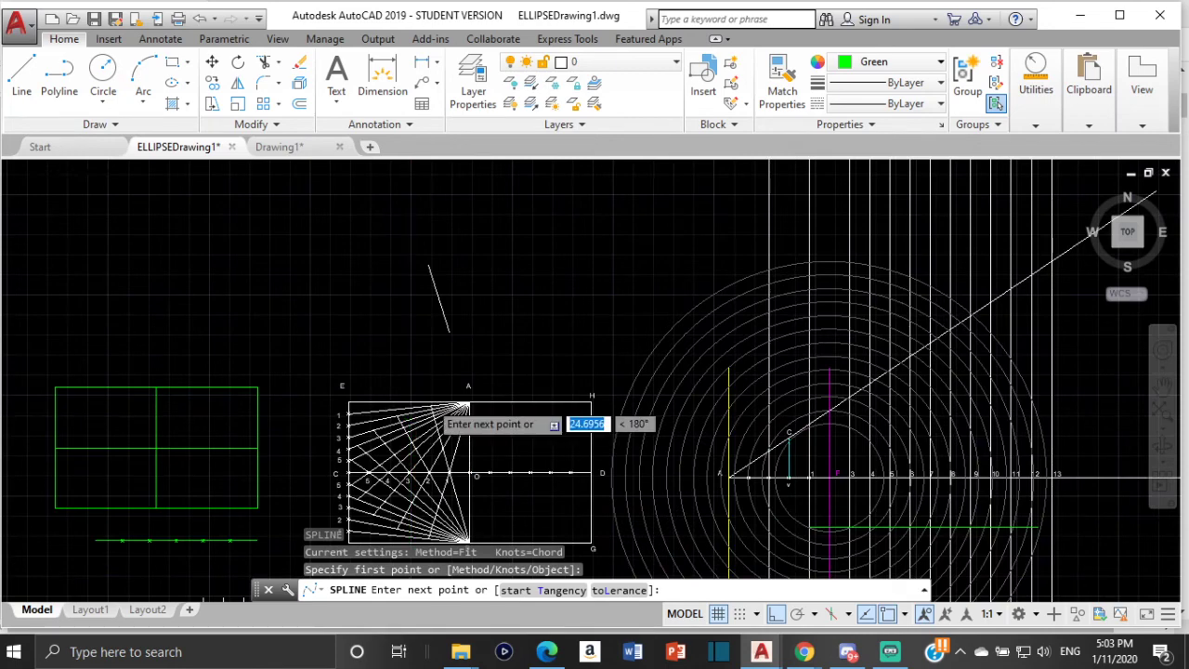
{"action": "scroll", "coordinate": [425, 405], "scroll_direction": "up", "scroll_amount": 8}
{"action": "scroll", "coordinate": [402, 405], "scroll_direction": "up", "scroll_amount": 4}
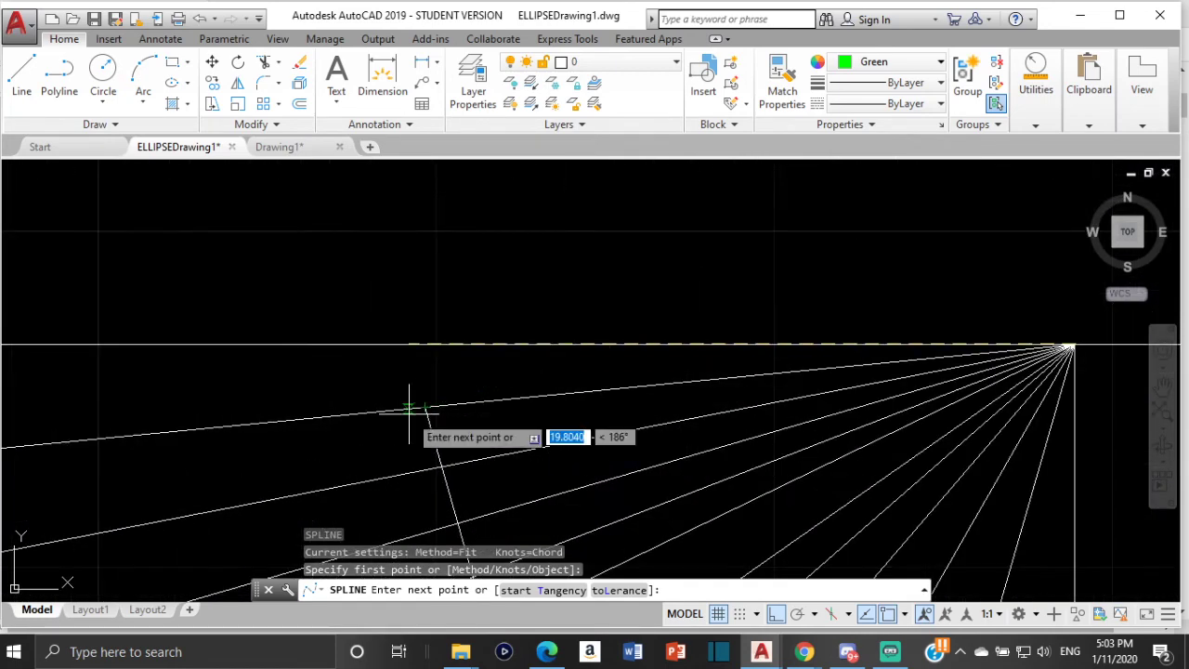
{"action": "left_click", "coordinate": [425, 407]}
{"action": "scroll", "coordinate": [425, 407], "scroll_direction": "down", "scroll_amount": 6}
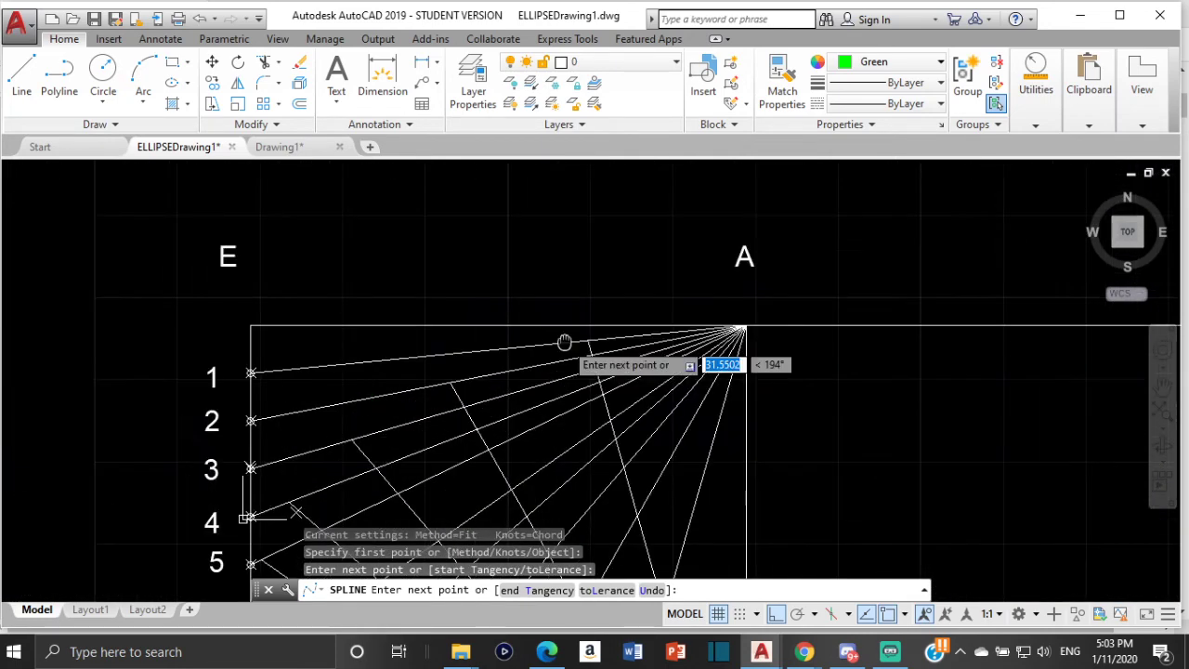
{"action": "left_click", "coordinate": [450, 382]}
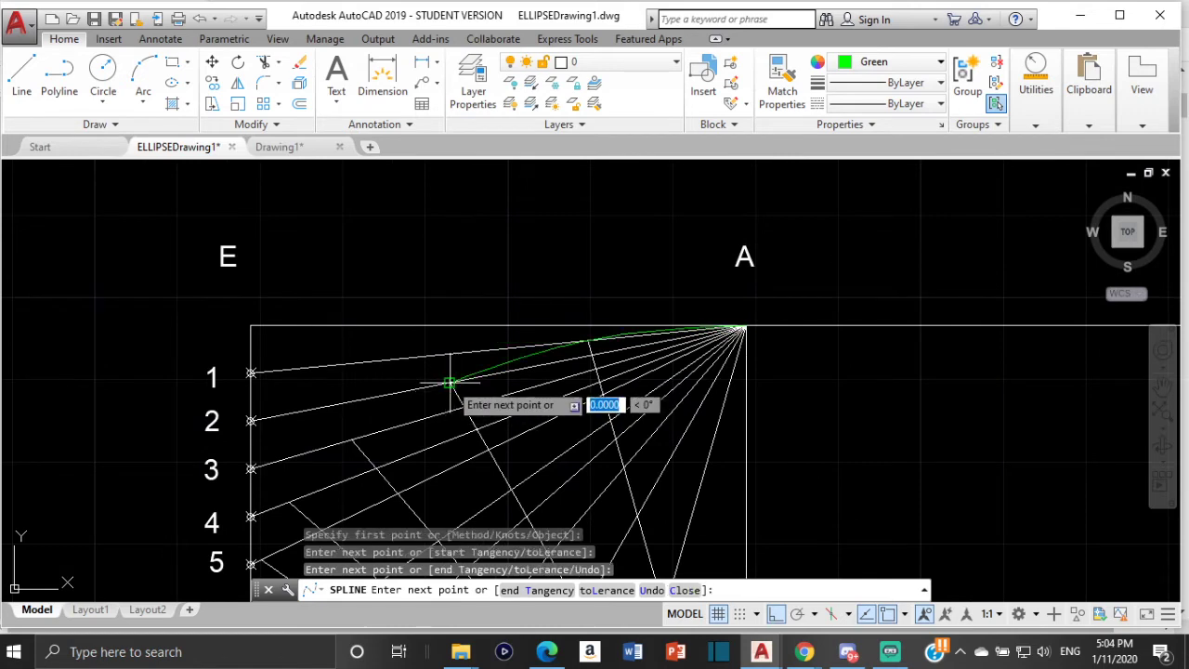
{"action": "left_click", "coordinate": [351, 437]}
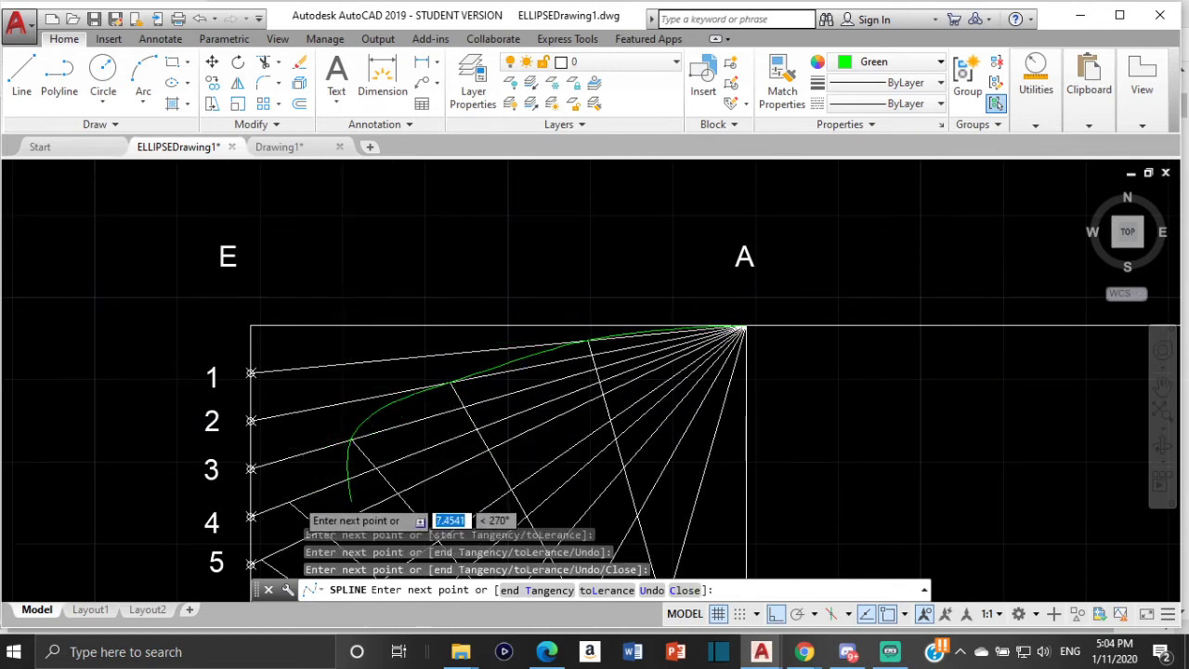
Try to continue the spline through the intersections on upper lines 4 and 5 to point C.
{"action": "scroll", "coordinate": [292, 502], "scroll_direction": "up", "scroll_amount": 6}
{"action": "scroll", "coordinate": [265, 518], "scroll_direction": "down", "scroll_amount": 5}
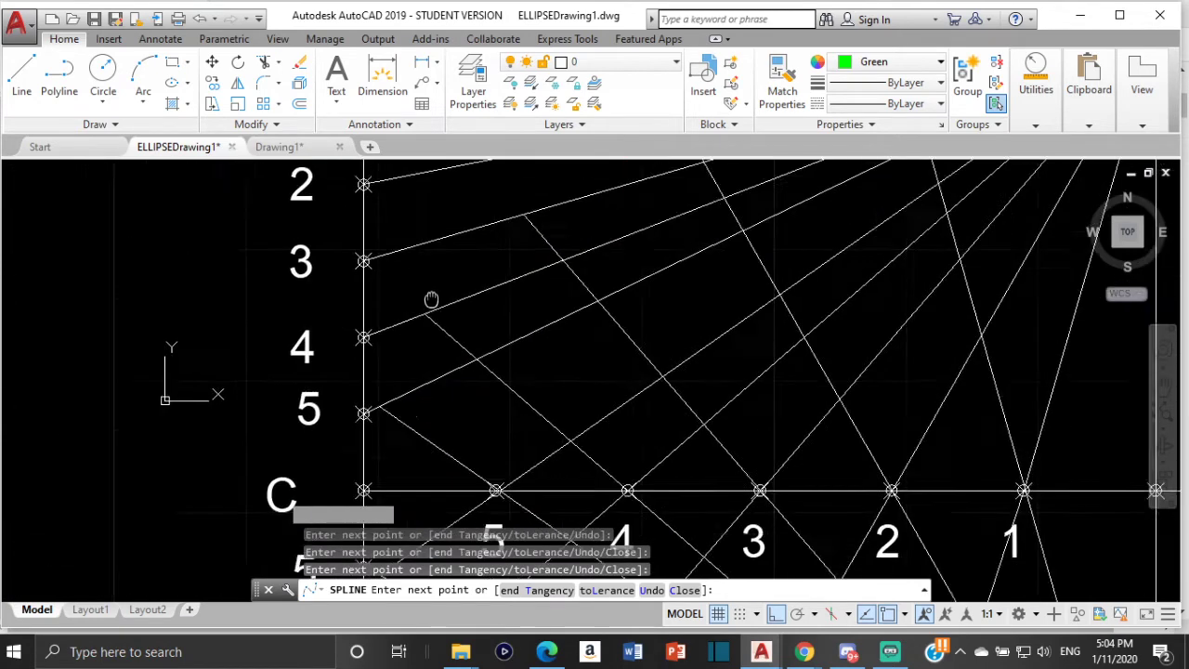
{"action": "left_click", "coordinate": [438, 293]}
{"action": "left_click", "coordinate": [392, 383]}
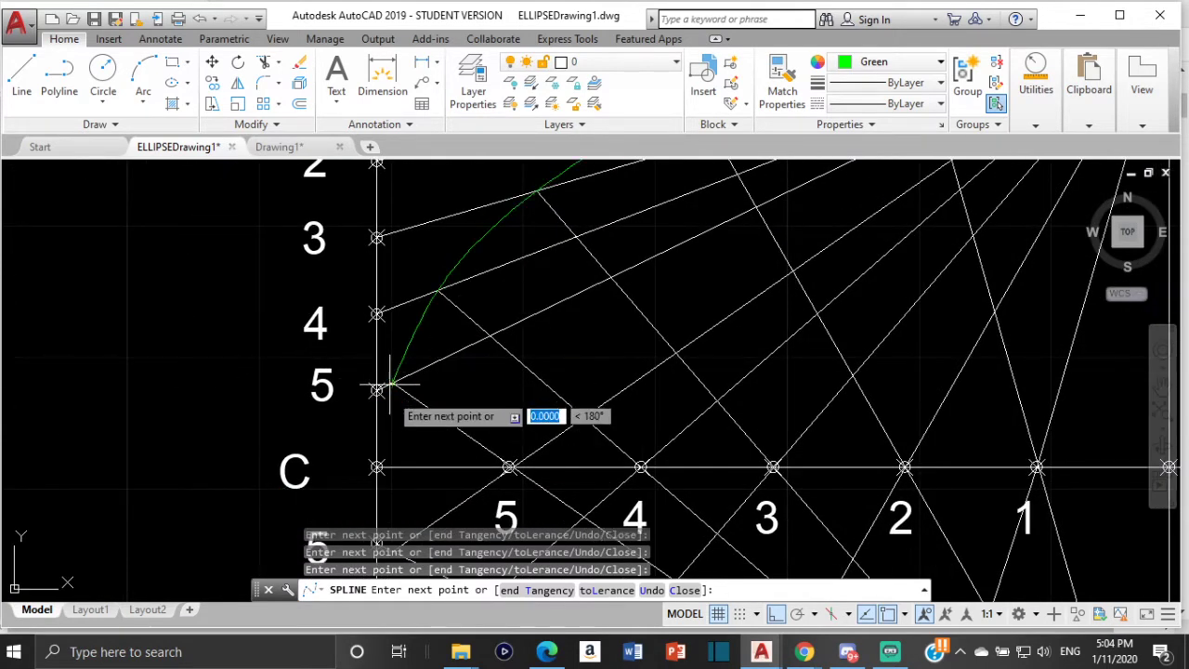
{"action": "scroll", "coordinate": [390, 436], "scroll_direction": "up", "scroll_amount": 4}
{"action": "mouse_move", "coordinate": [372, 469]}
{"action": "middle_mouse_down"}
{"action": "mouse_move", "coordinate": [456, 337]}
{"action": "mouse_move", "coordinate": [493, 246]}
{"action": "middle_mouse_up"}
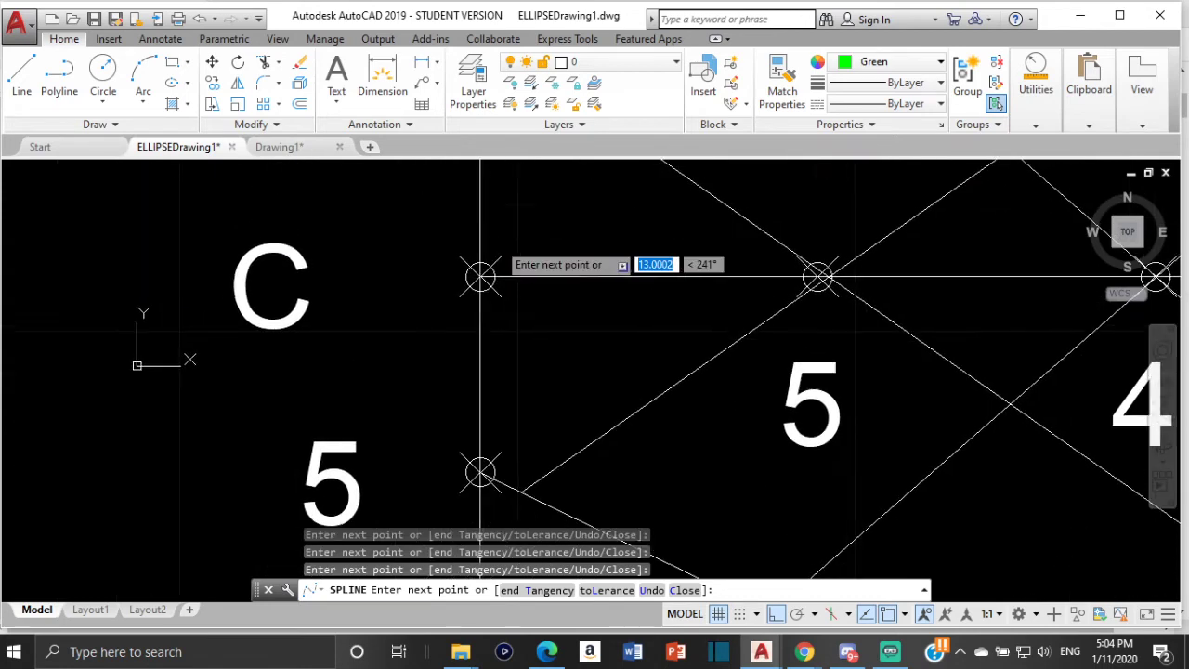
{"action": "left_click", "coordinate": [480, 276]}
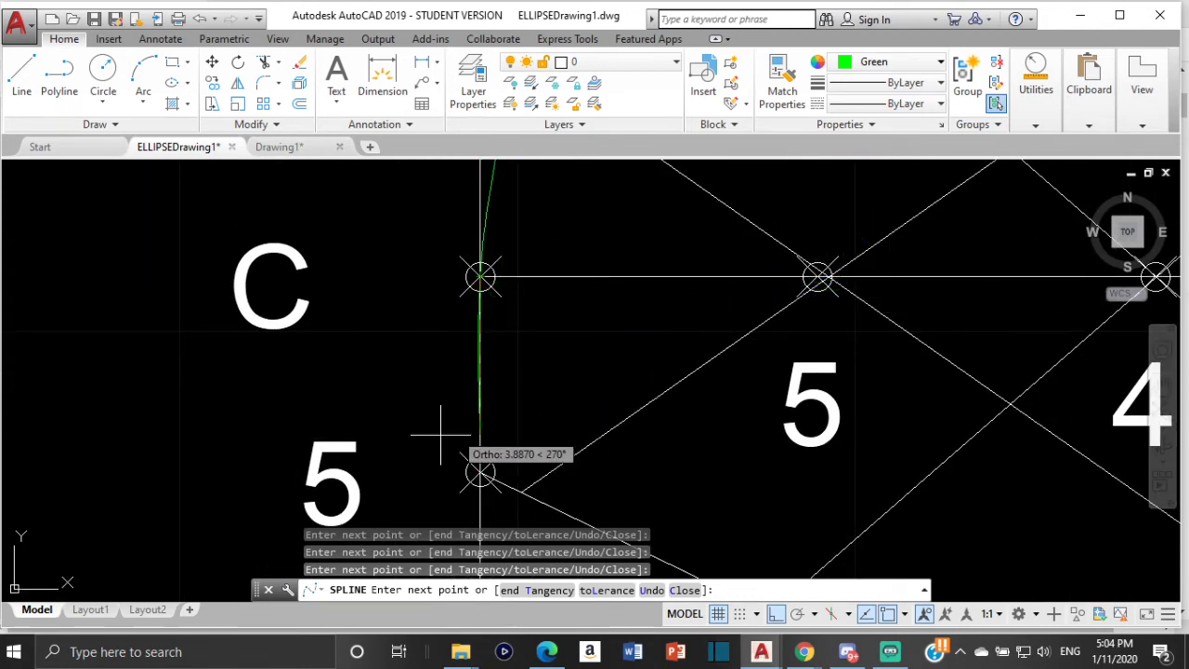
Try to continue the spline from C through the lower intersections on lines 5 to 1 toward B, and abandon it.
{"action": "scroll", "coordinate": [779, 307], "scroll_direction": "down", "scroll_amount": 4}
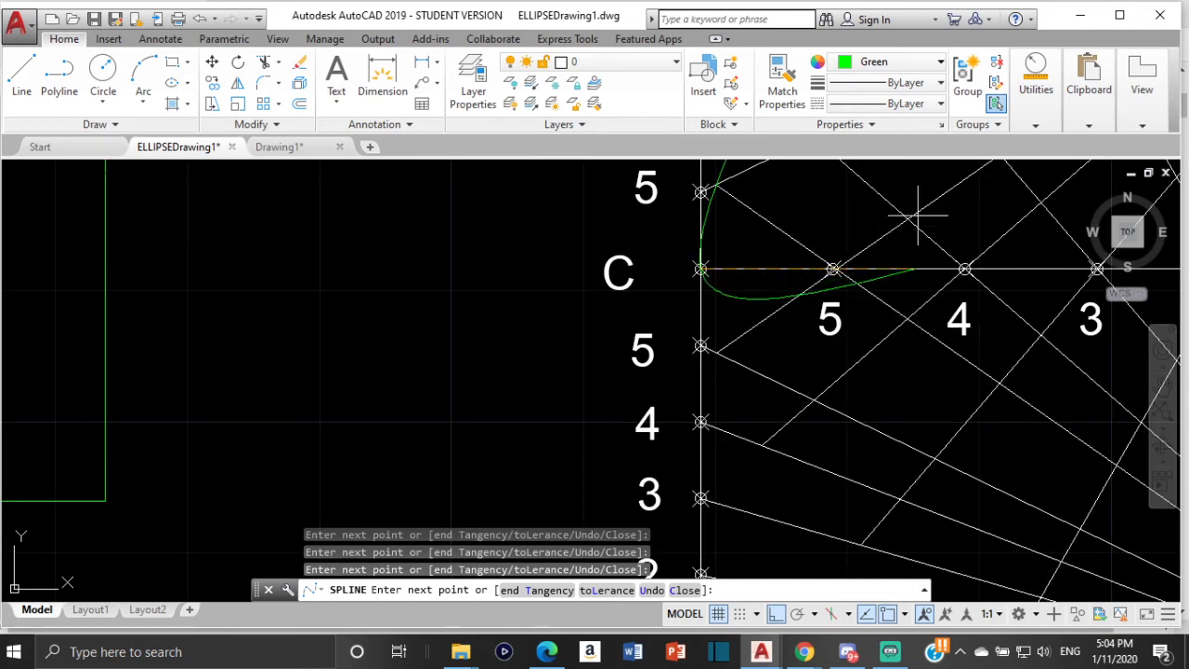
{"action": "left_click", "coordinate": [704, 346]}
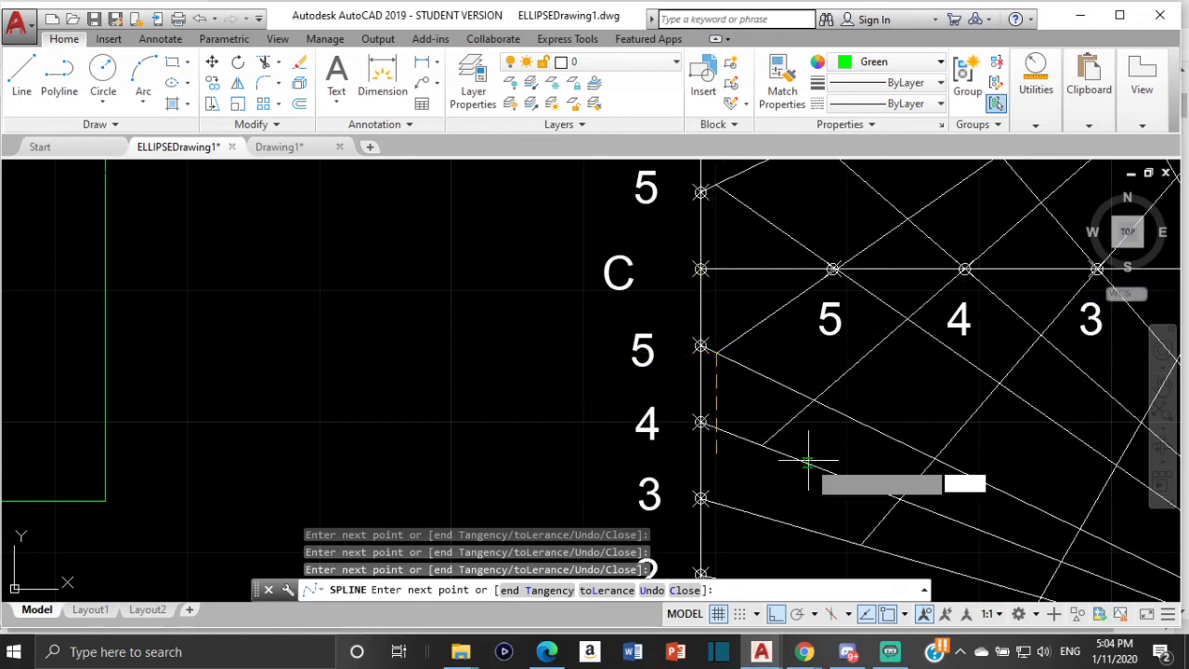
{"action": "left_click", "coordinate": [717, 357]}
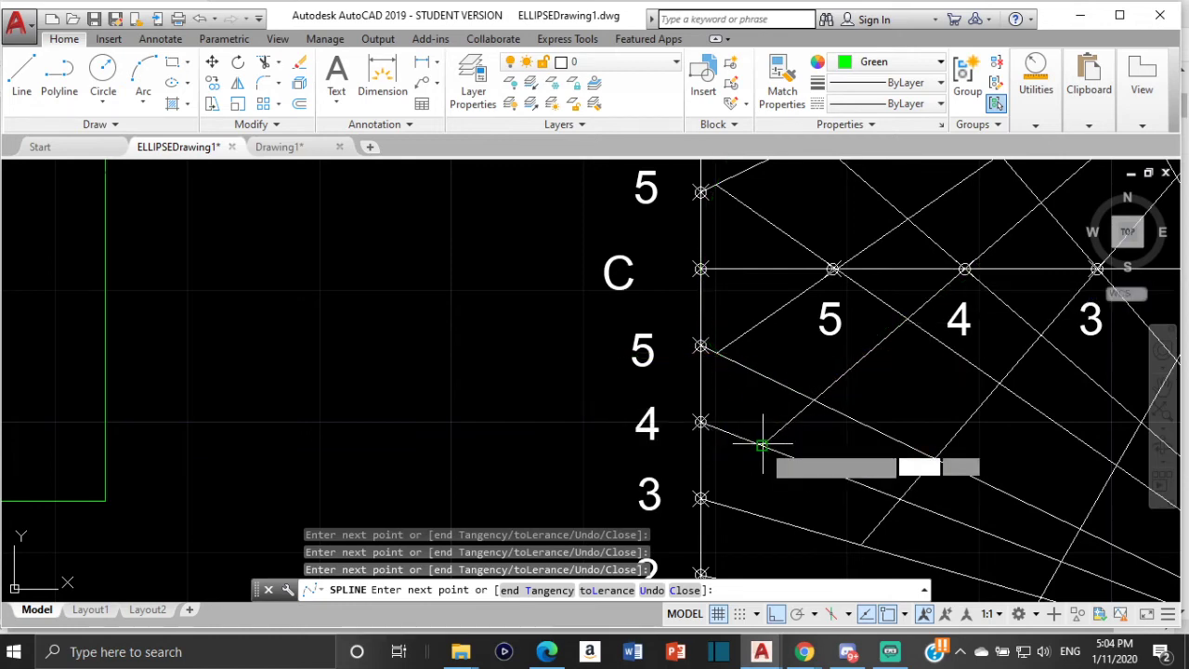
{"action": "scroll", "coordinate": [768, 437], "scroll_direction": "down", "scroll_amount": 4}
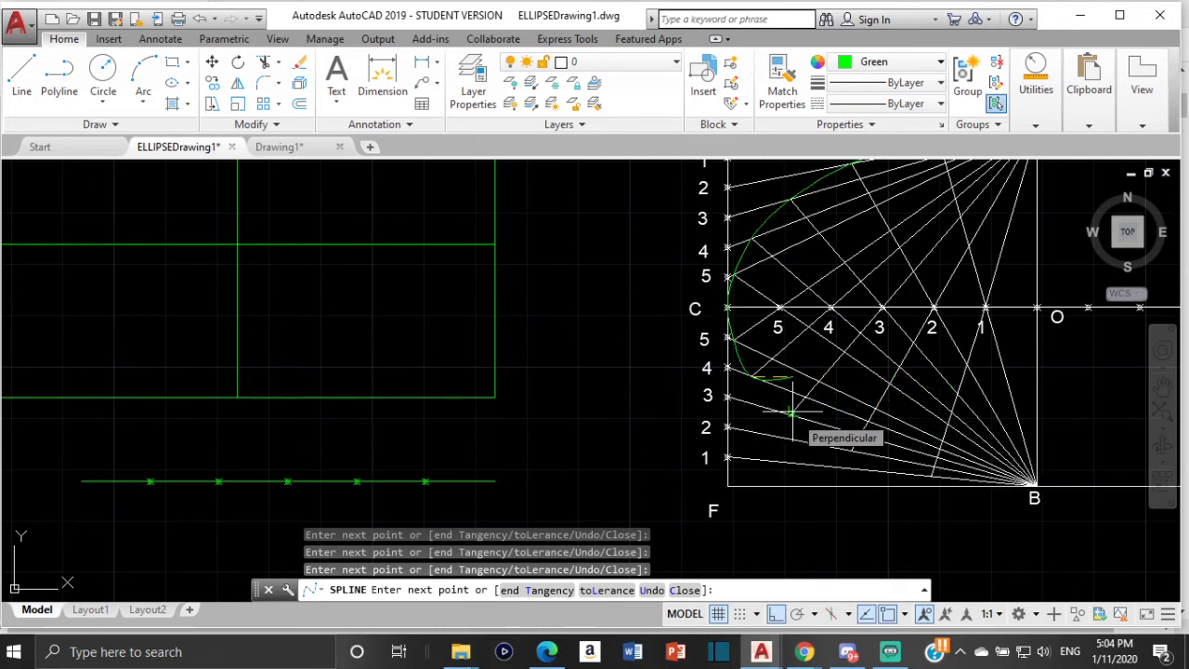
{"action": "left_click", "coordinate": [791, 412]}
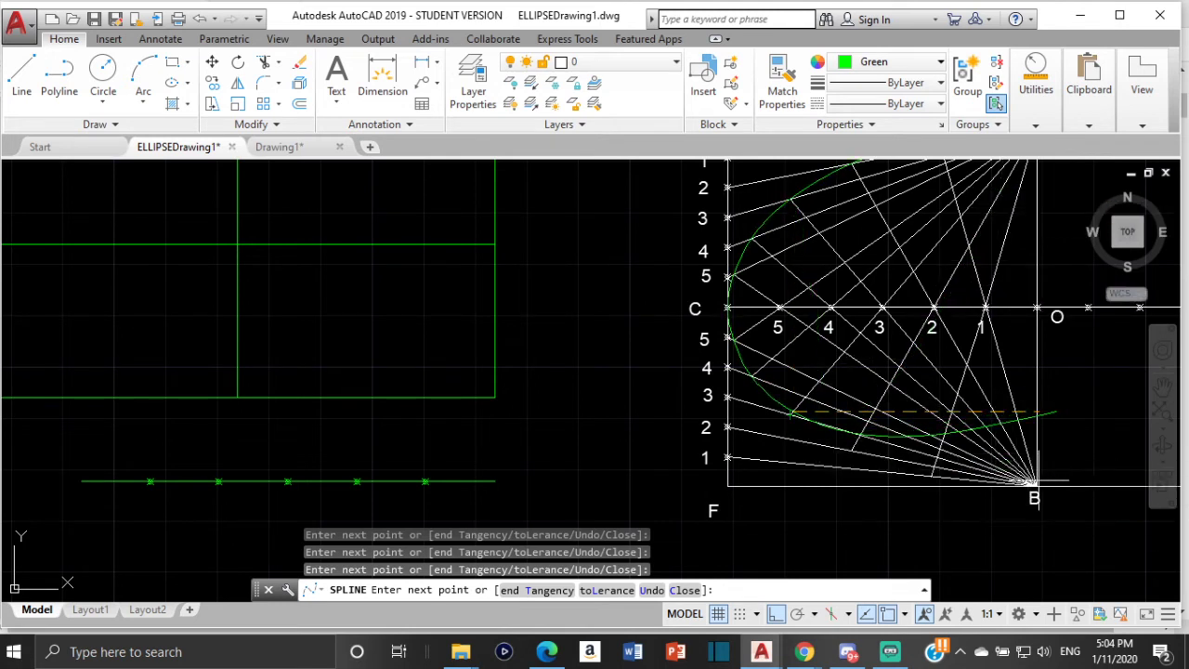
{"action": "left_click", "coordinate": [851, 451]}
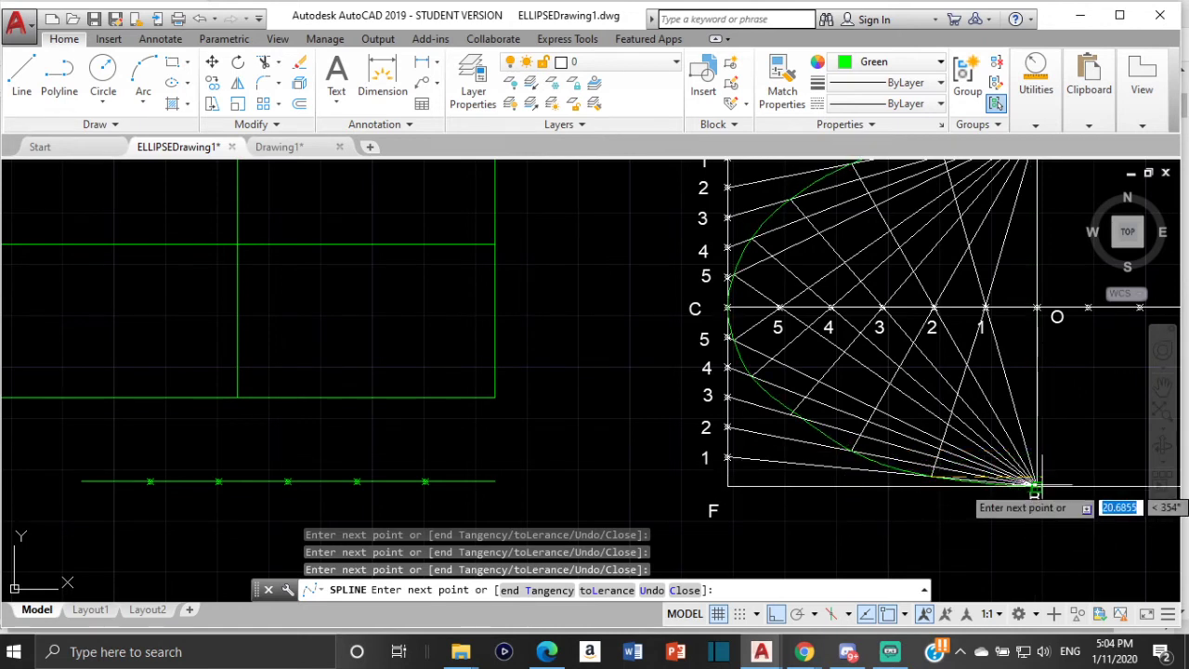
{"action": "scroll", "coordinate": [1034, 483], "scroll_direction": "up", "scroll_amount": 2}
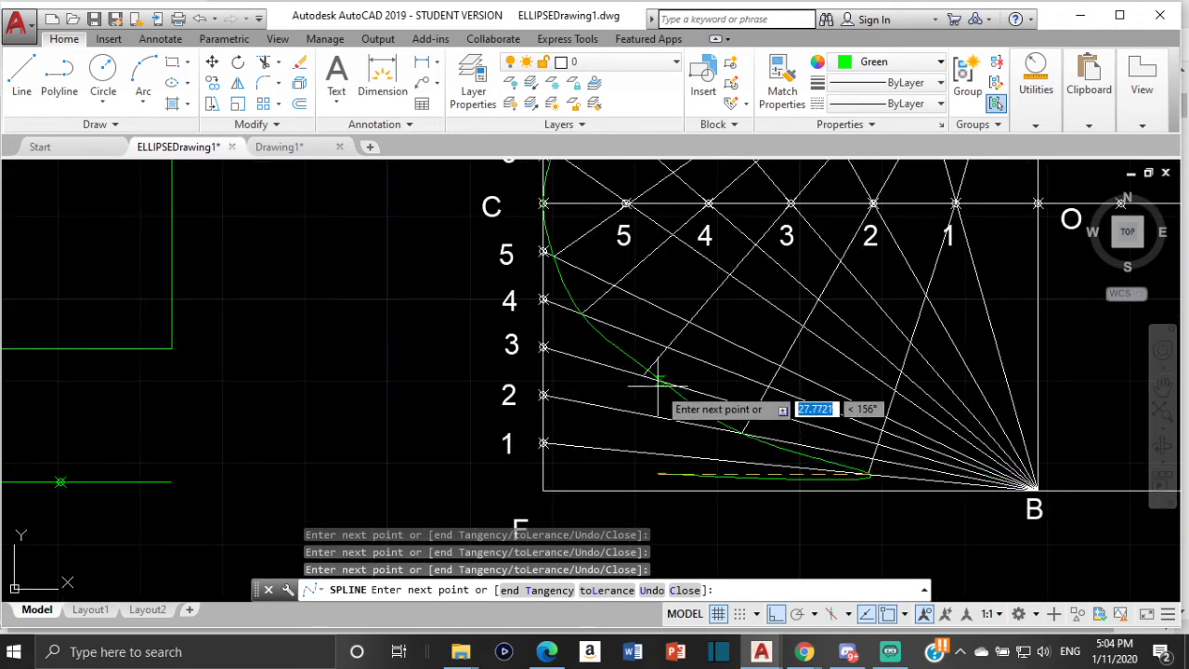
{"action": "key", "text": "Escape"}
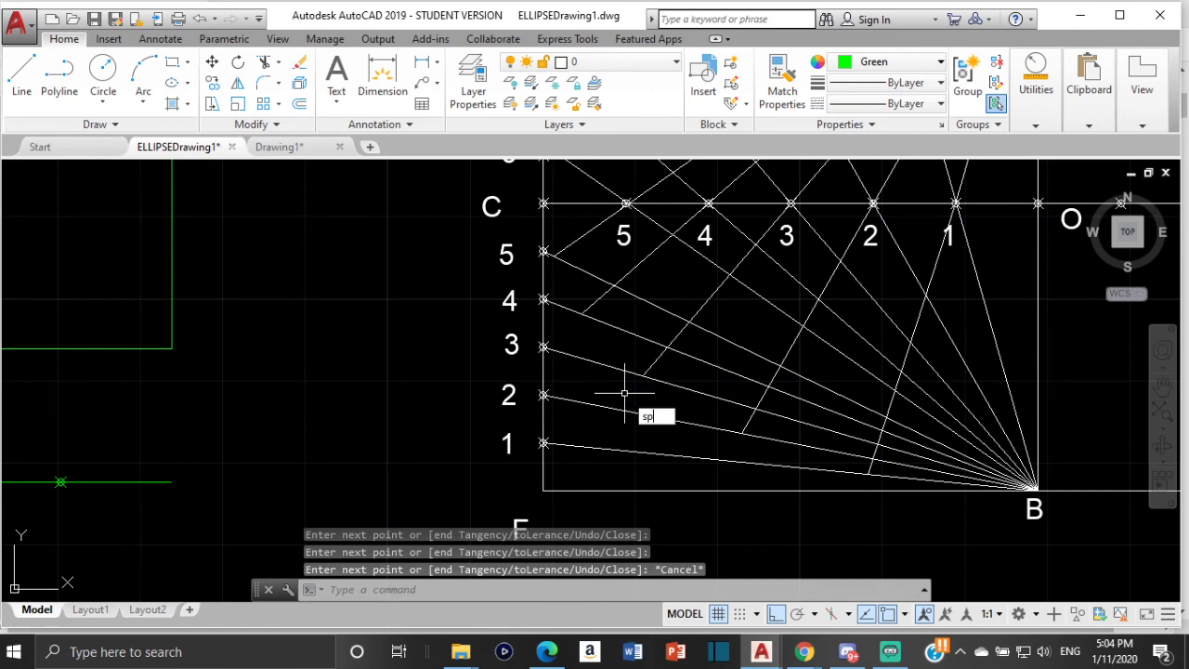
{"action": "left_click", "coordinate": [687, 433]}
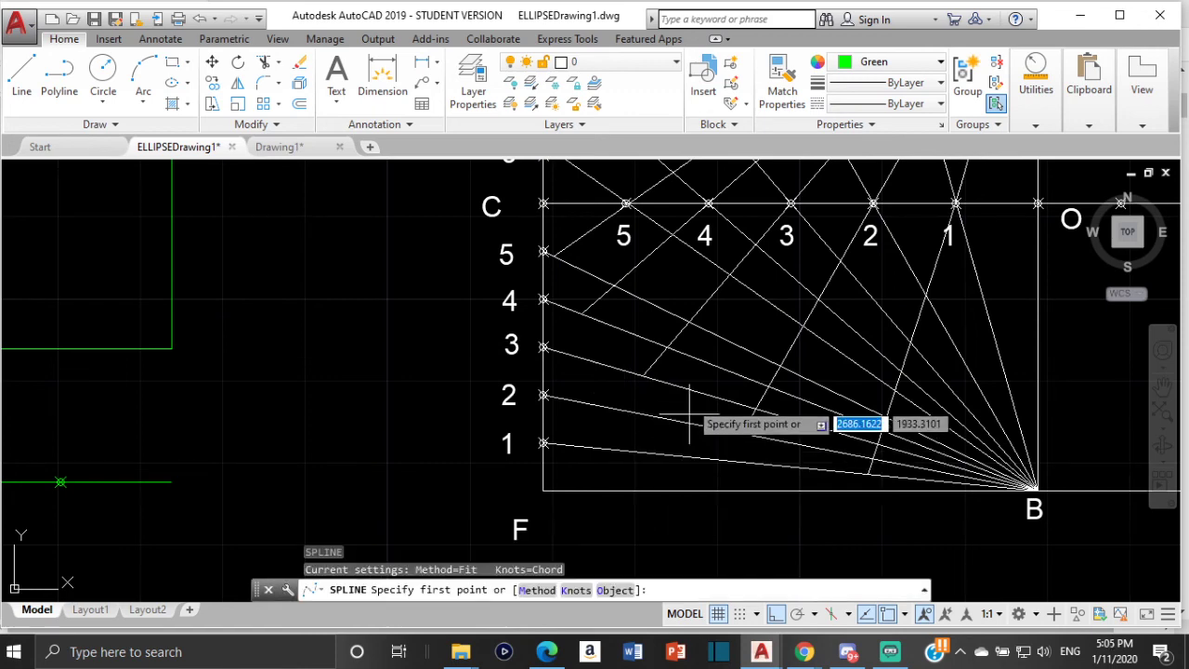
{"action": "scroll", "coordinate": [702, 470], "scroll_direction": "down", "scroll_amount": 4}
{"action": "scroll", "coordinate": [757, 260], "scroll_direction": "up", "scroll_amount": 2}
{"action": "scroll", "coordinate": [757, 251], "scroll_direction": "up", "scroll_amount": 3}
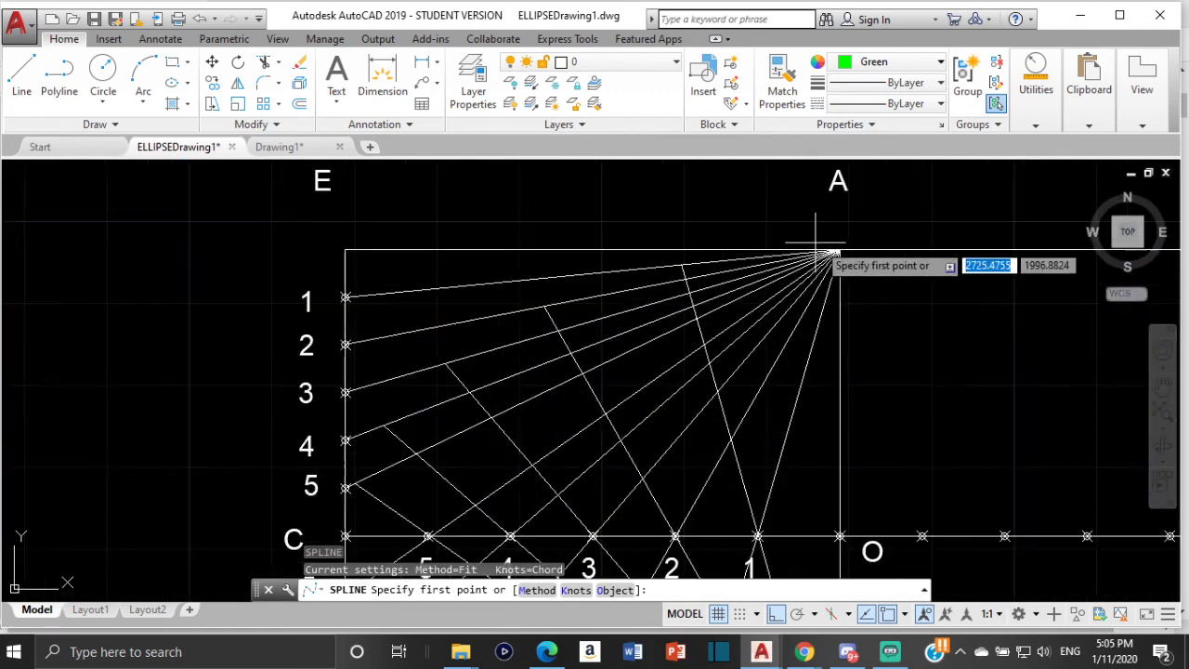
{"action": "scroll", "coordinate": [829, 252], "scroll_direction": "up", "scroll_amount": 3}
{"action": "left_click", "coordinate": [822, 251]}
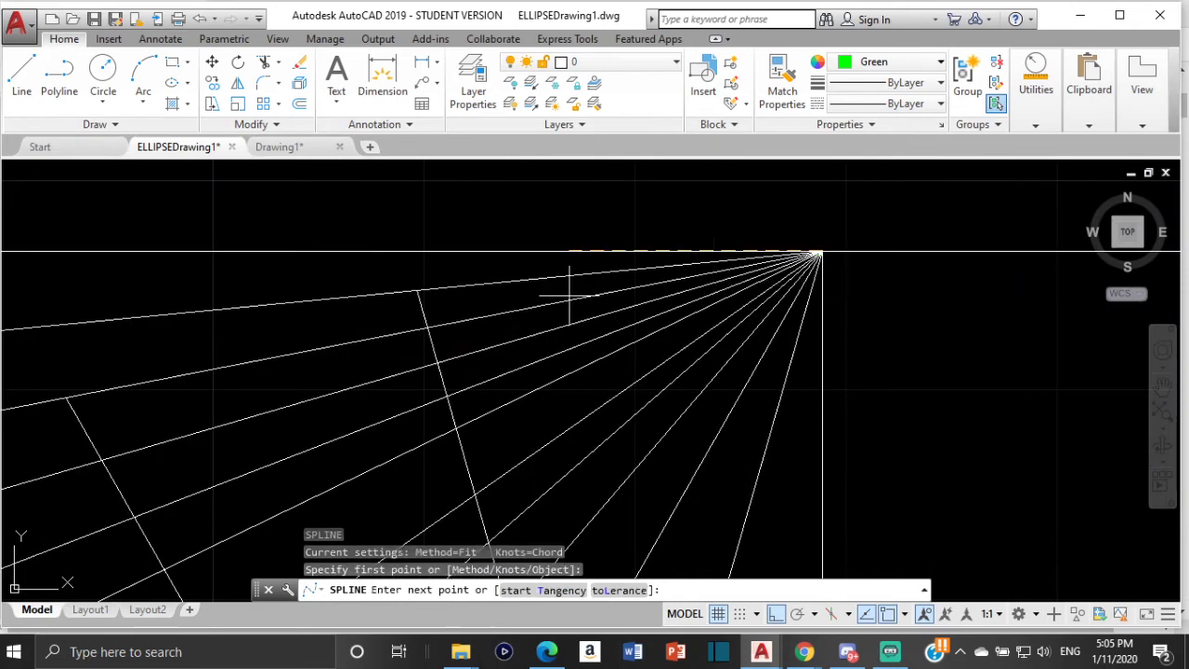
{"action": "scroll", "coordinate": [413, 291], "scroll_direction": "down", "scroll_amount": 1}
{"action": "middle_click_drag", "start_coordinate": [414, 291], "coordinate": [737, 215]}
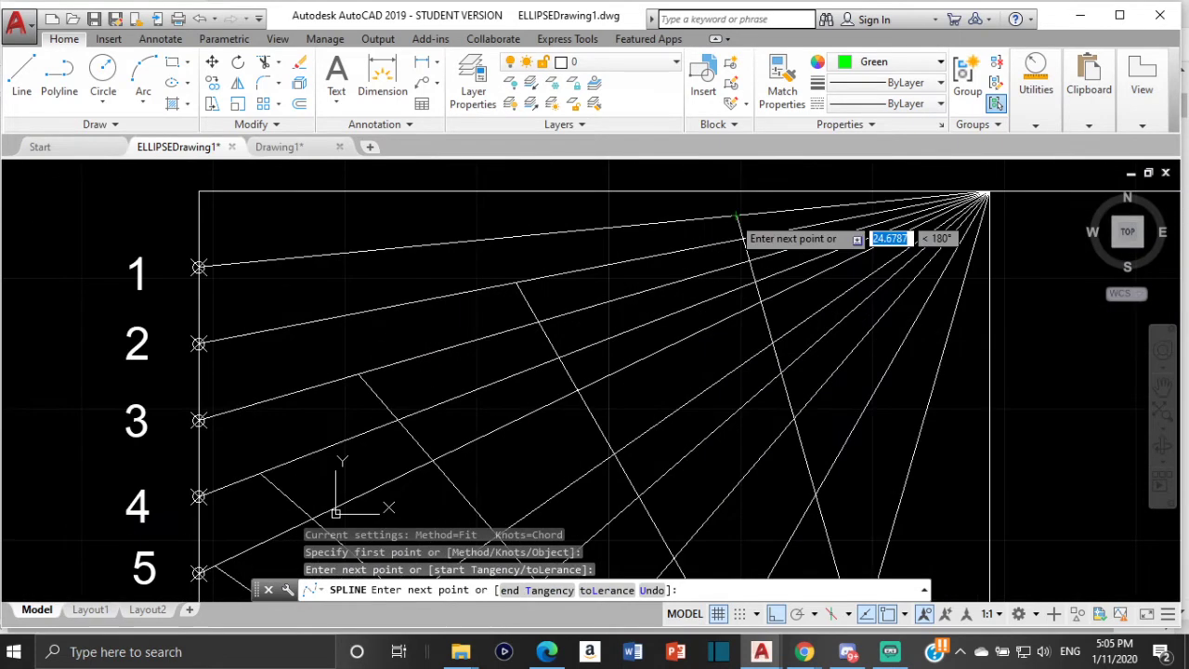
{"action": "scroll", "coordinate": [514, 279], "scroll_direction": "up", "scroll_amount": 4}
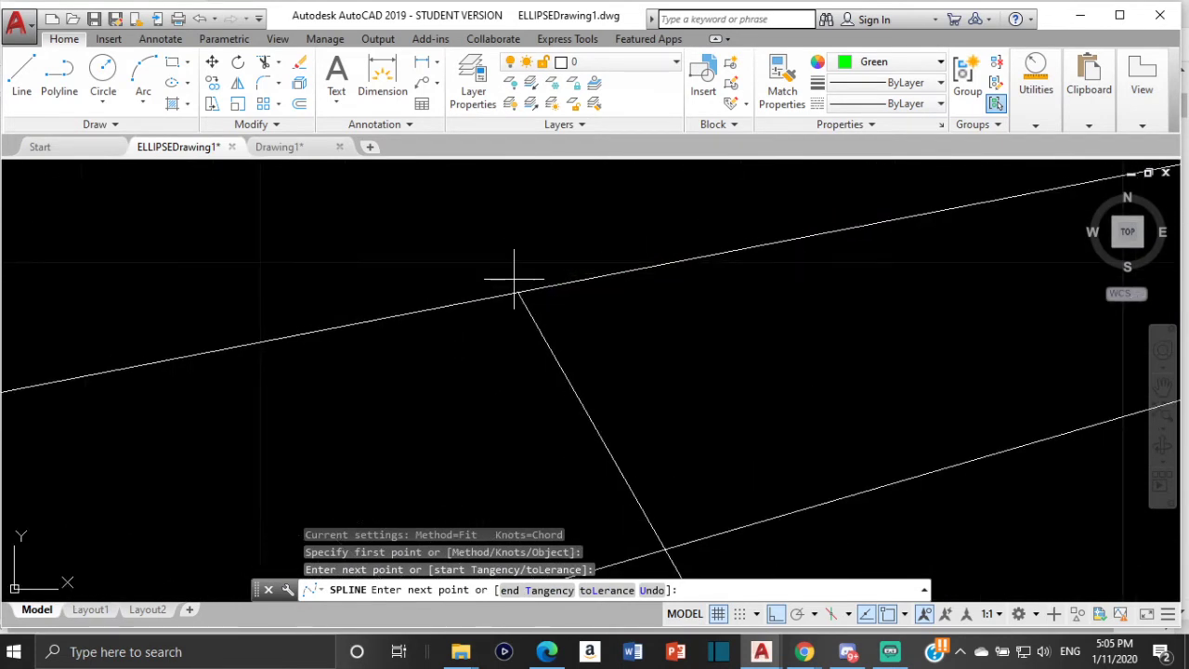
{"action": "left_click", "coordinate": [508, 294]}
{"action": "scroll", "coordinate": [508, 293], "scroll_direction": "down", "scroll_amount": 2}
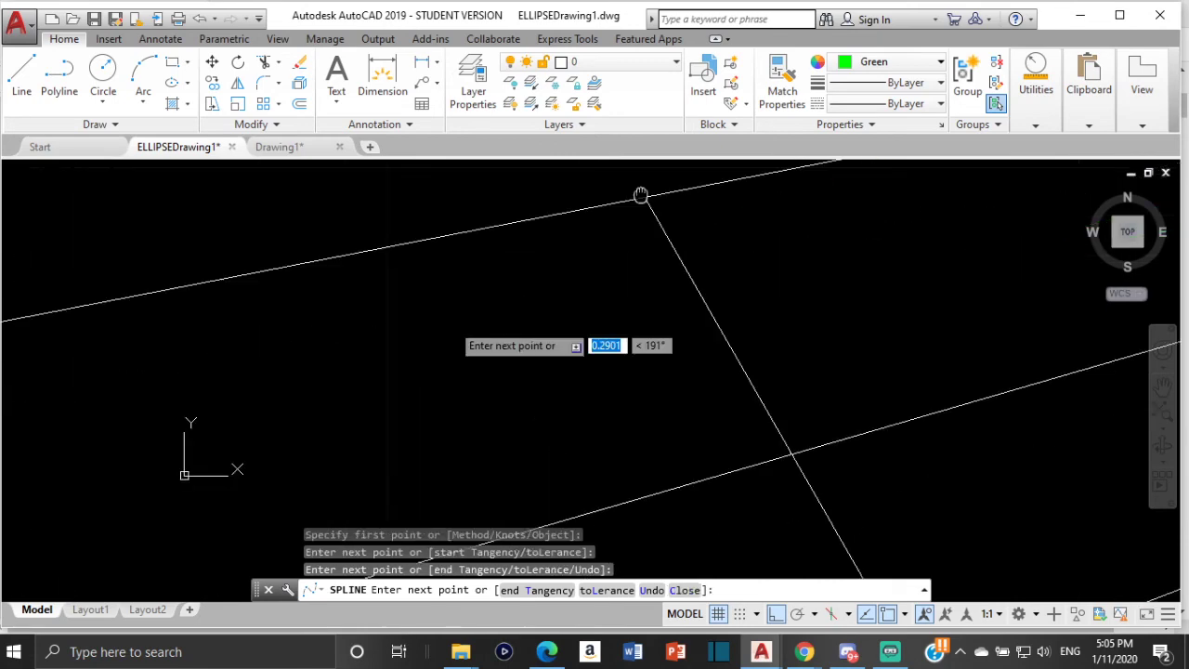
{"action": "left_click", "coordinate": [473, 350]}
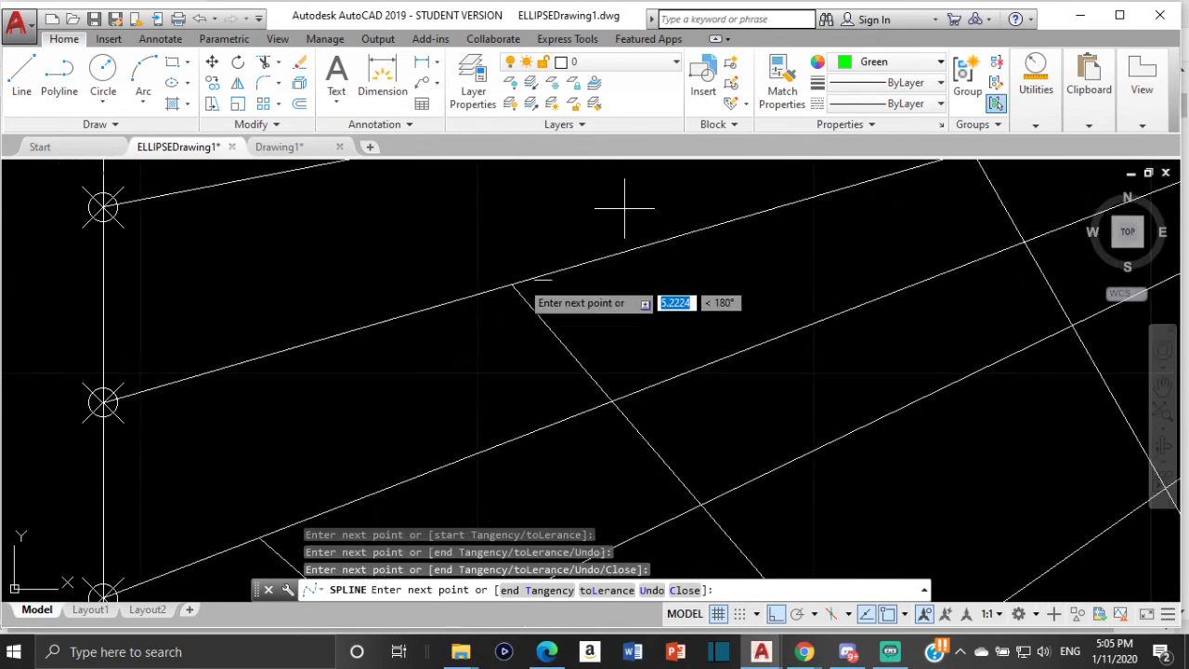
{"action": "left_click", "coordinate": [514, 282]}
{"action": "scroll", "coordinate": [520, 274], "scroll_direction": "up", "scroll_amount": 3}
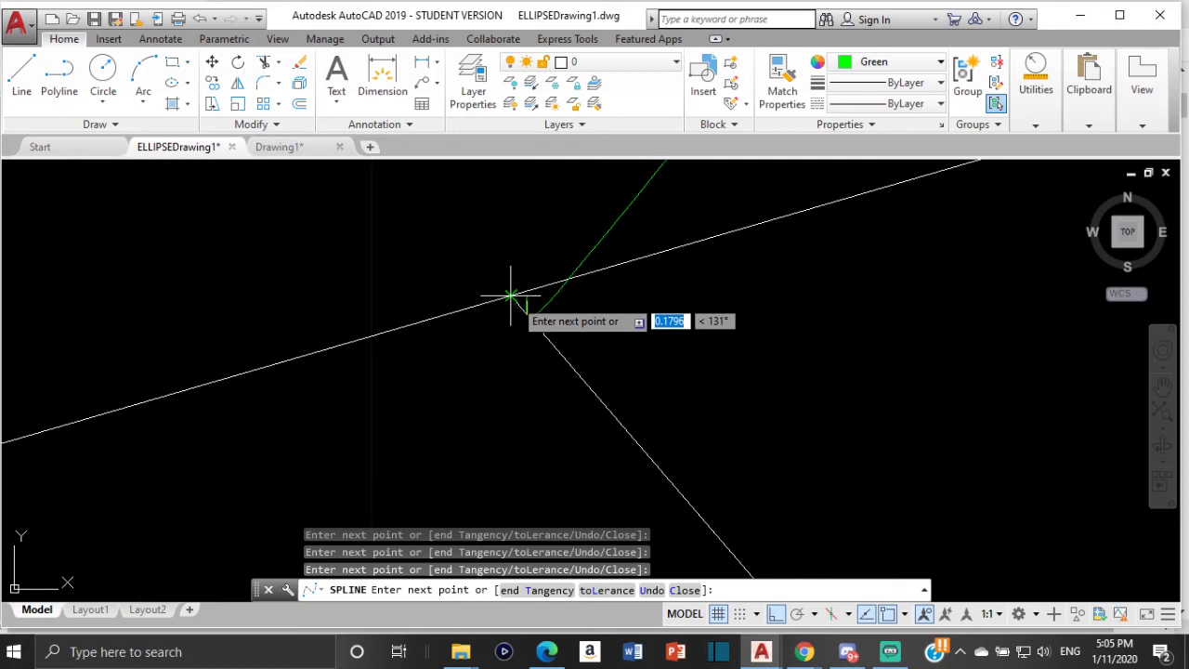
{"action": "scroll", "coordinate": [508, 289], "scroll_direction": "down", "scroll_amount": 3}
{"action": "scroll", "coordinate": [480, 266], "scroll_direction": "up", "scroll_amount": 3}
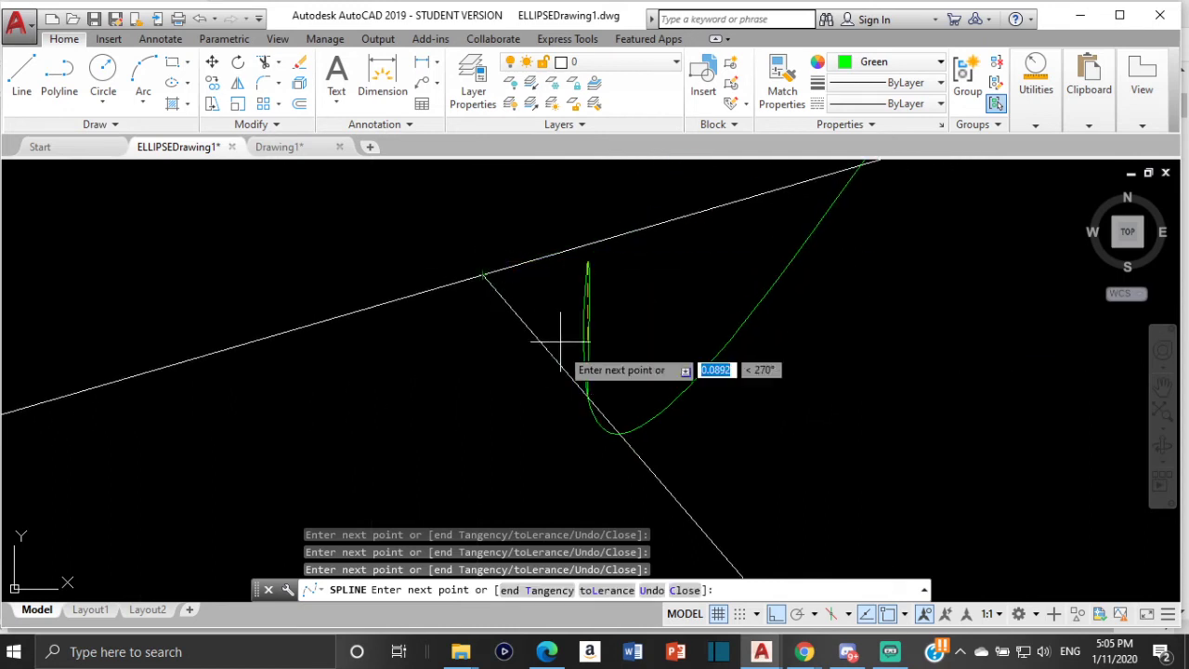
{"action": "key", "text": "Escape"}
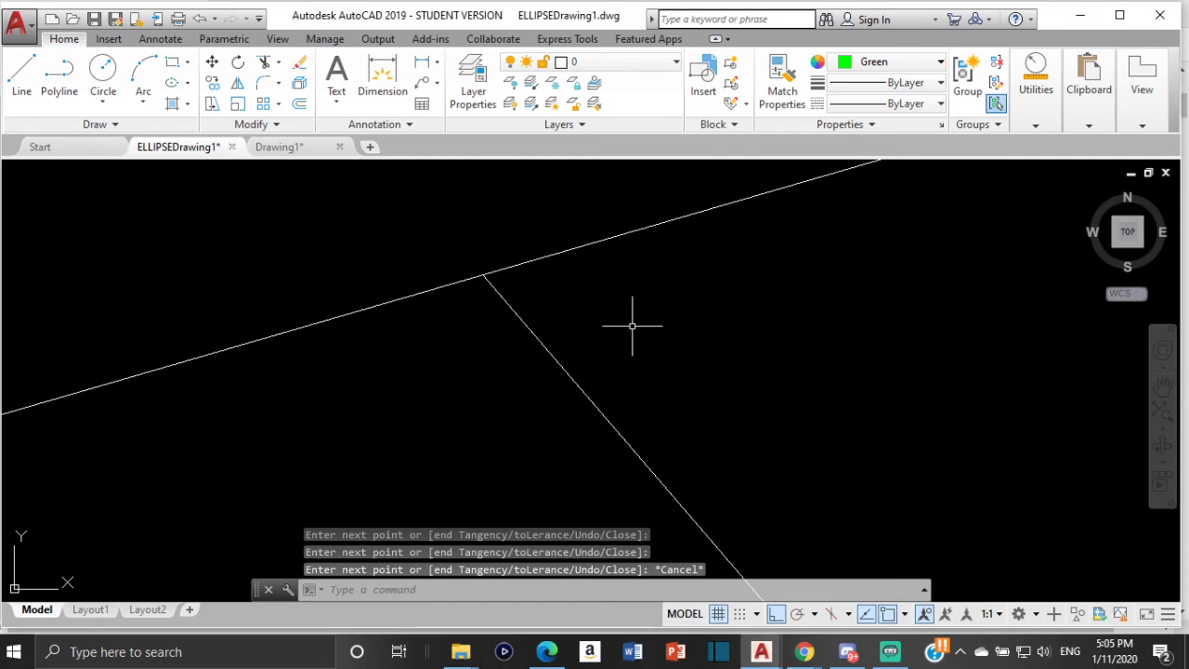
Start a spline at A and run it through the upper construction-line intersections on lines 1 and 2.
{"action": "type", "text": "spl"}
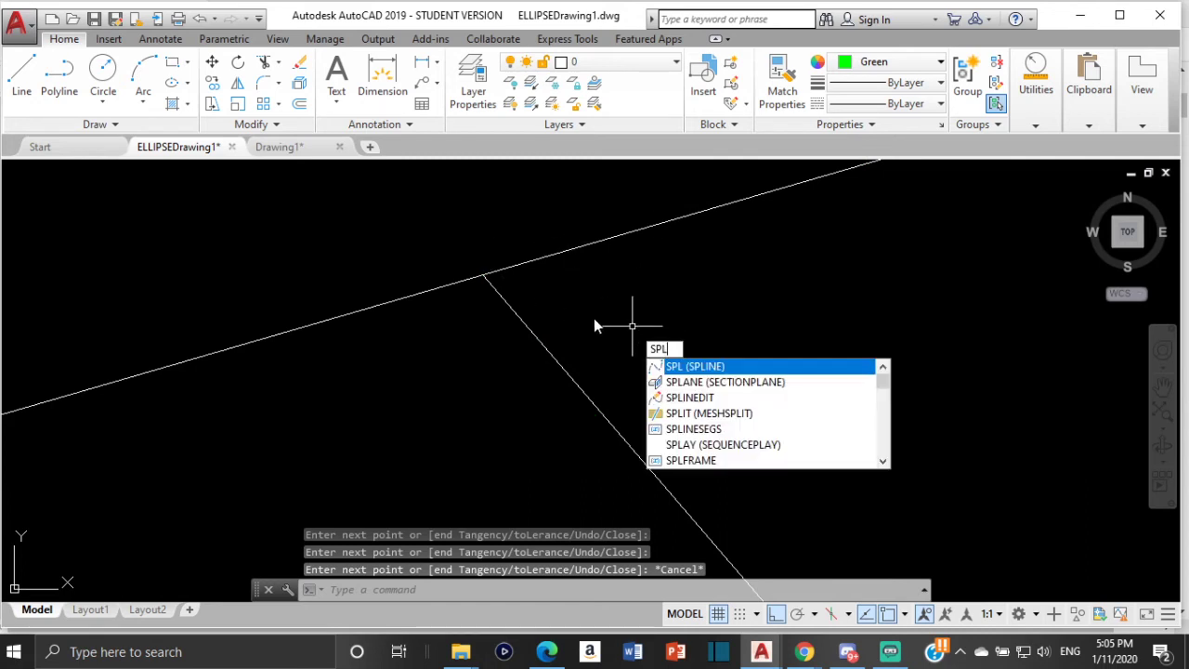
{"action": "left_click", "coordinate": [695, 367]}
{"action": "scroll", "coordinate": [671, 326], "scroll_direction": "down", "scroll_amount": 3}
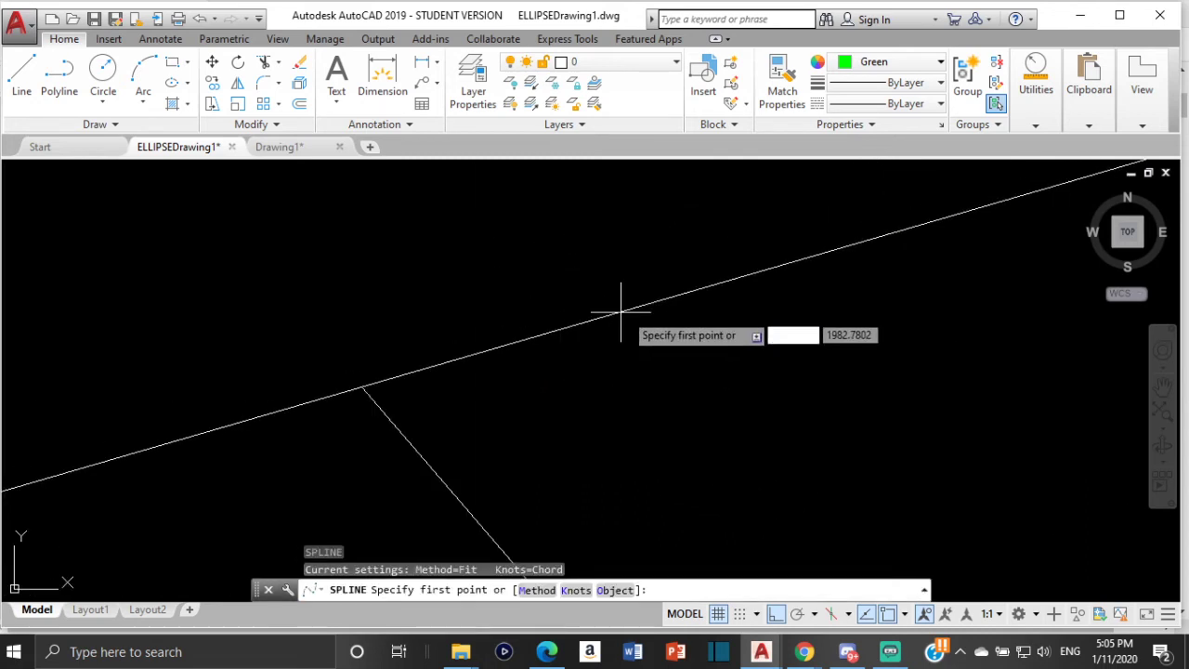
{"action": "scroll", "coordinate": [674, 277], "scroll_direction": "down", "scroll_amount": 3}
{"action": "scroll", "coordinate": [576, 357], "scroll_direction": "up", "scroll_amount": 8}
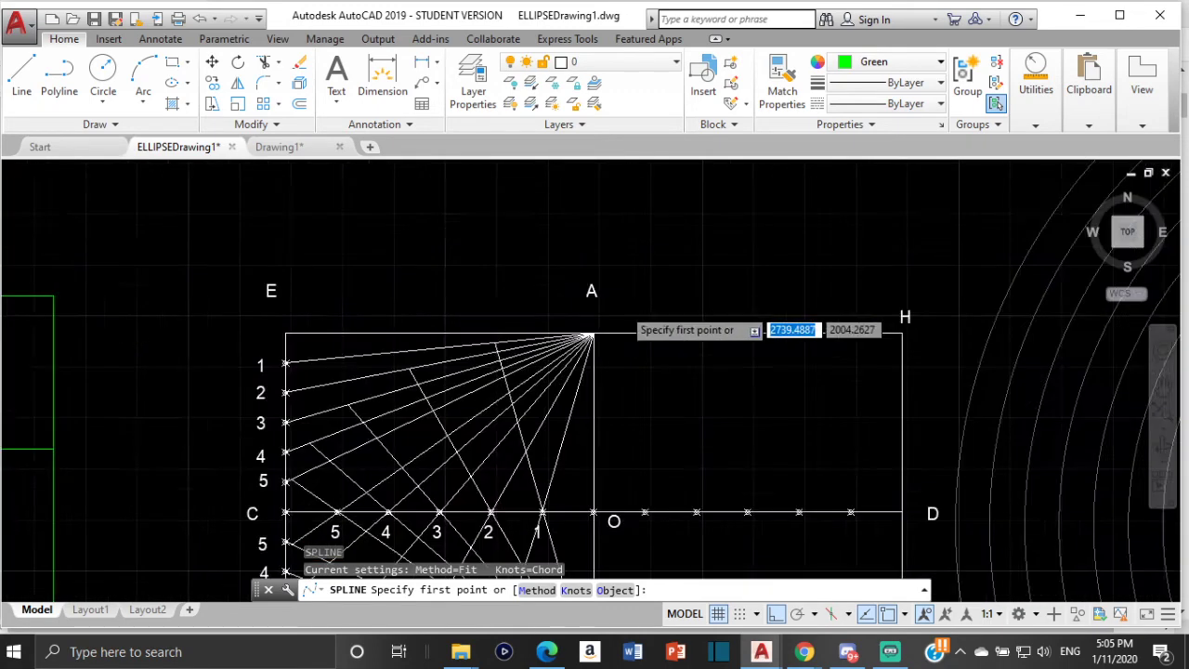
{"action": "scroll", "coordinate": [572, 359], "scroll_direction": "up", "scroll_amount": 1}
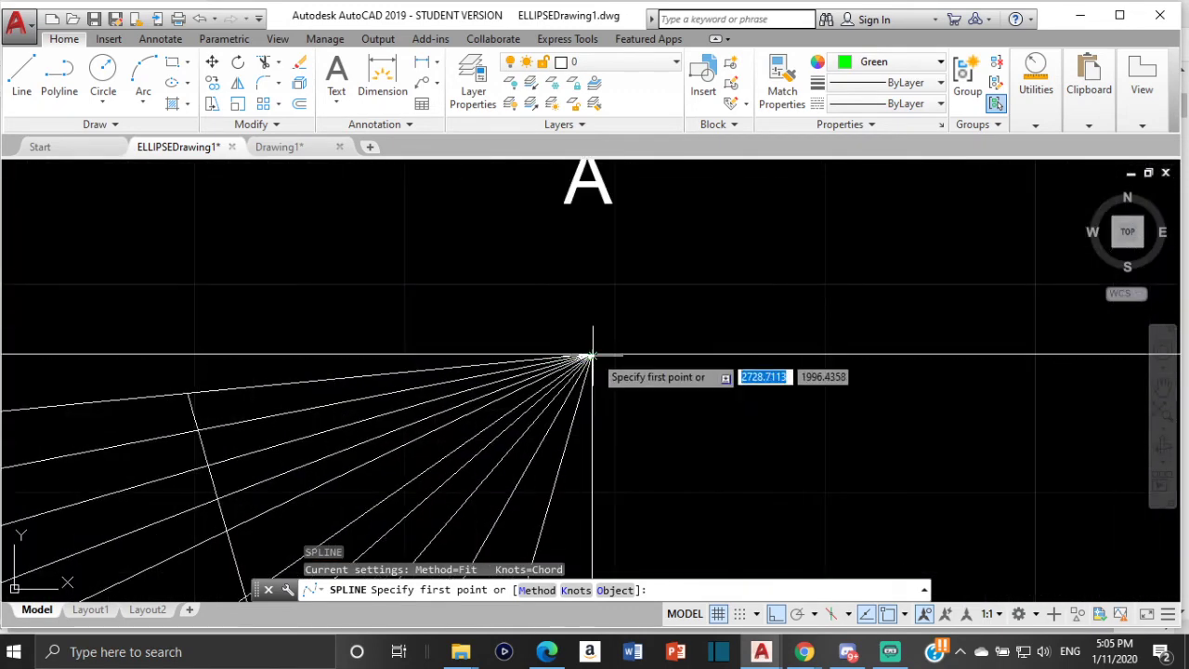
{"action": "left_click", "coordinate": [591, 354]}
{"action": "scroll", "coordinate": [591, 356], "scroll_direction": "down", "scroll_amount": 2}
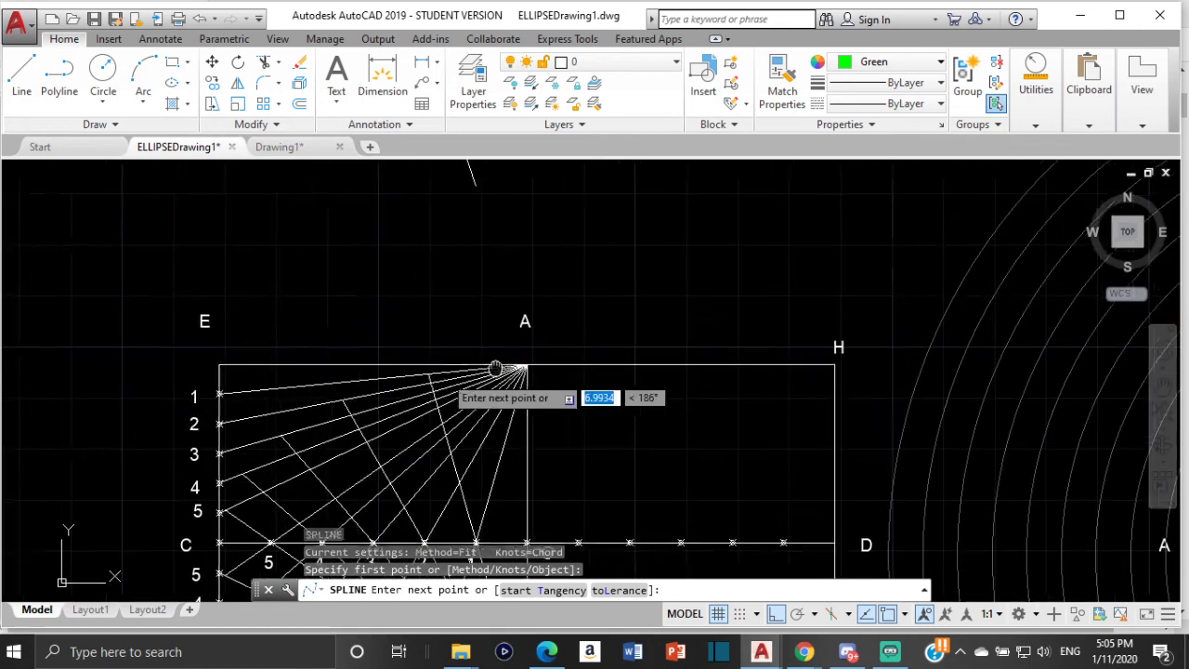
{"action": "scroll", "coordinate": [420, 377], "scroll_direction": "up", "scroll_amount": 5}
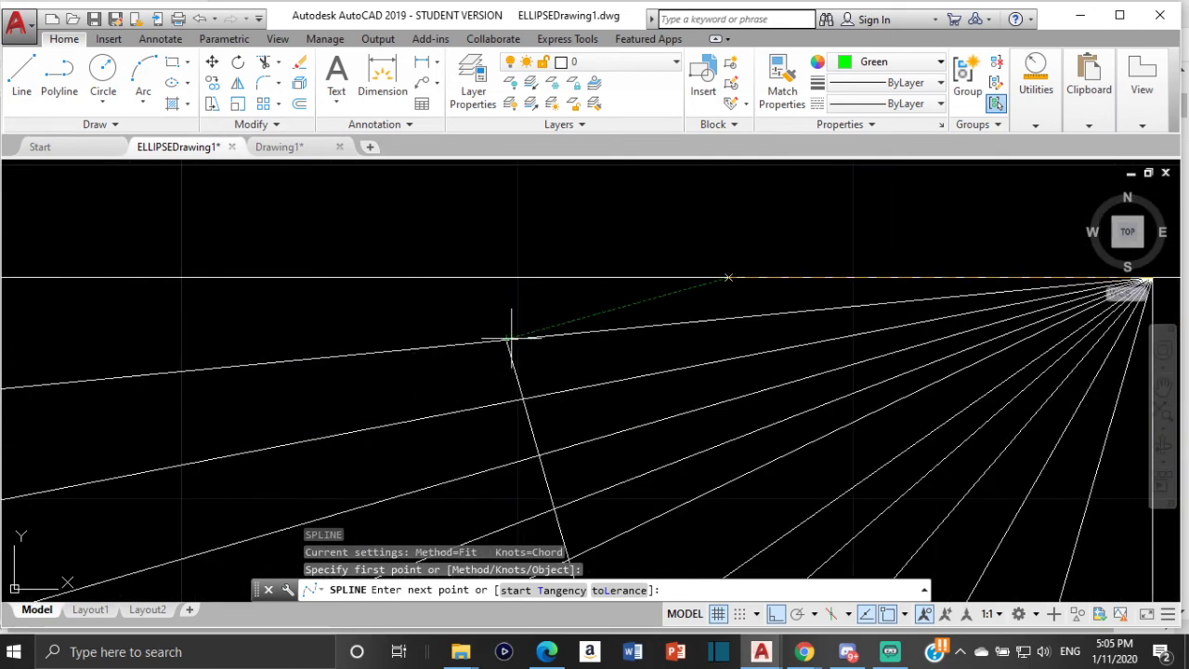
{"action": "scroll", "coordinate": [506, 340], "scroll_direction": "down", "scroll_amount": 3}
{"action": "left_click", "coordinate": [330, 285]}
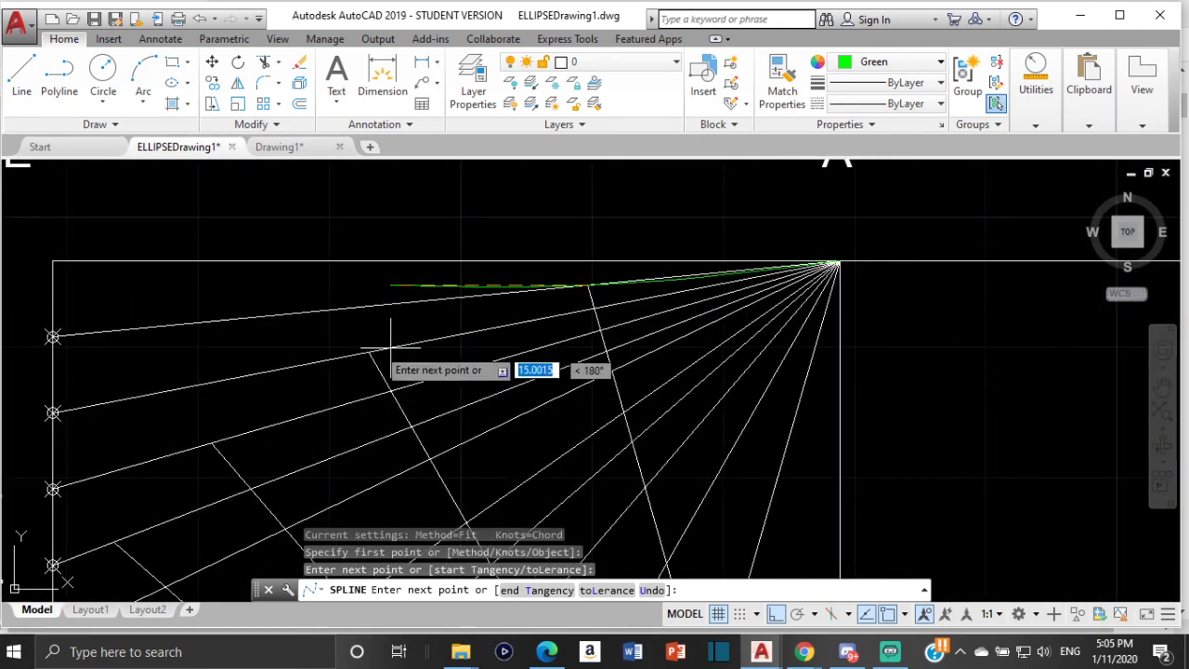
{"action": "left_click", "coordinate": [372, 351]}
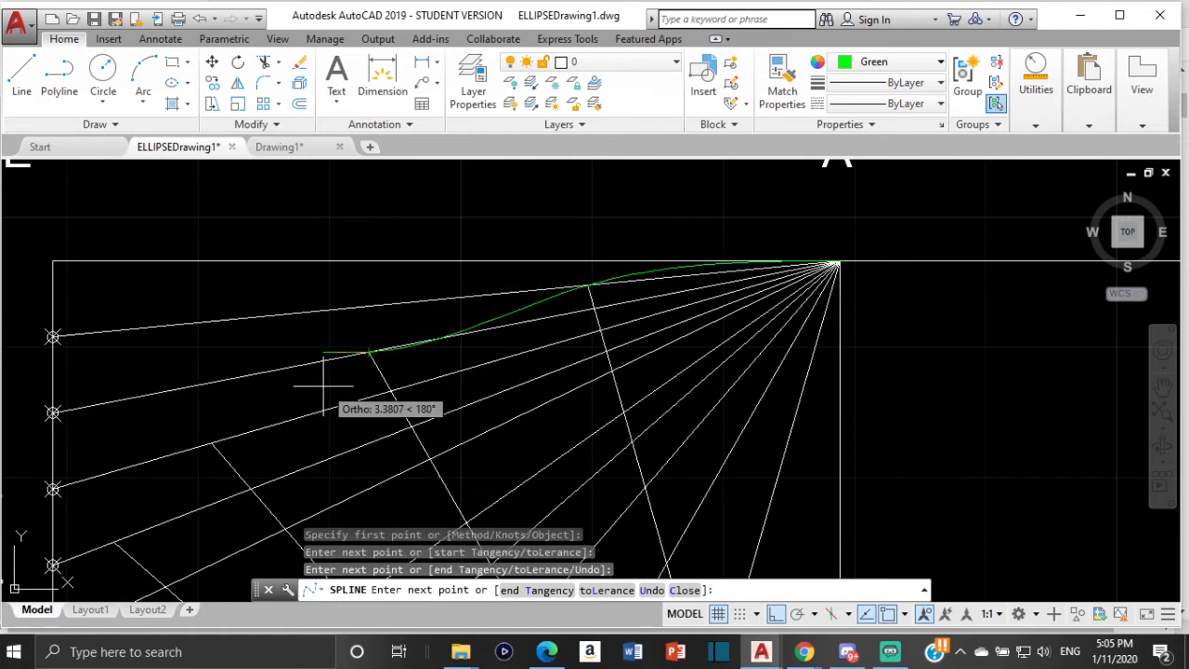
Continue the spline through the upper intersections on lines 3, 4 and 5 to point C.
{"action": "scroll", "coordinate": [330, 373], "scroll_direction": "down", "scroll_amount": 3}
{"action": "scroll", "coordinate": [327, 382], "scroll_direction": "up", "scroll_amount": 3}
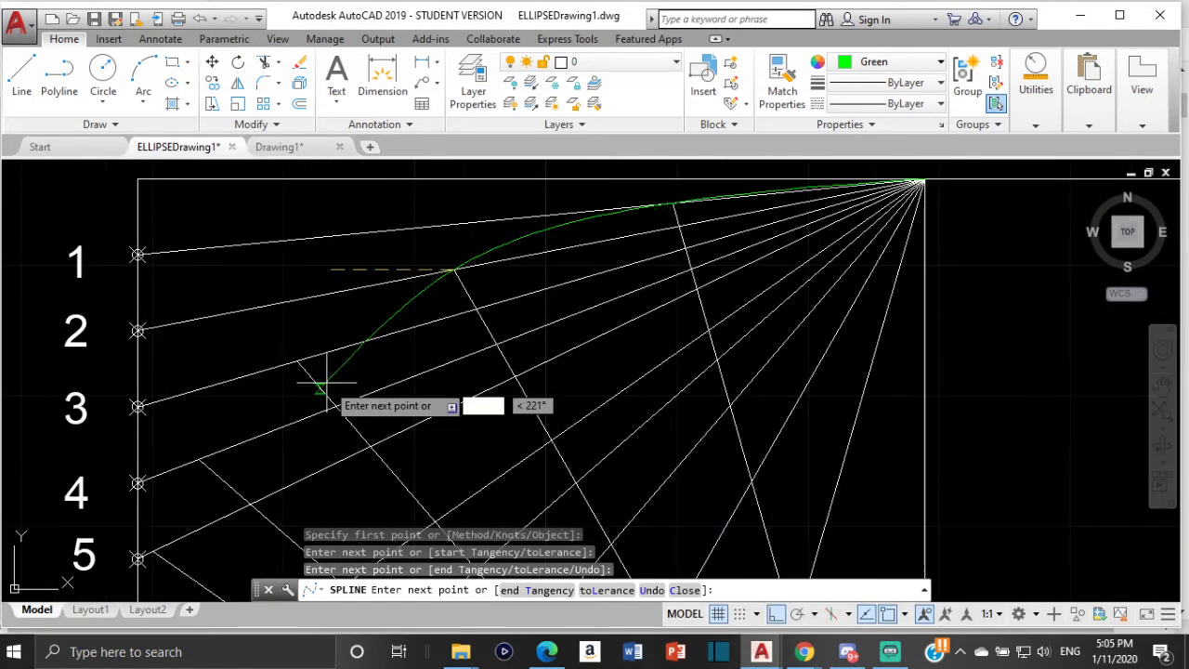
{"action": "left_click", "coordinate": [297, 362]}
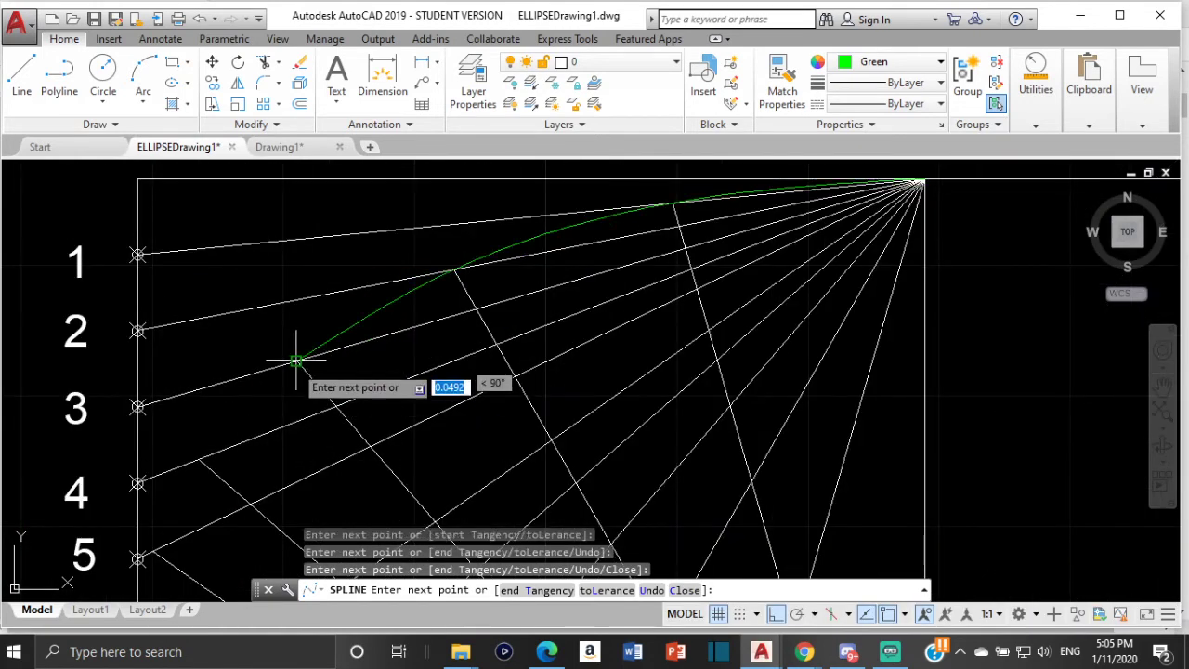
{"action": "left_click", "coordinate": [198, 459]}
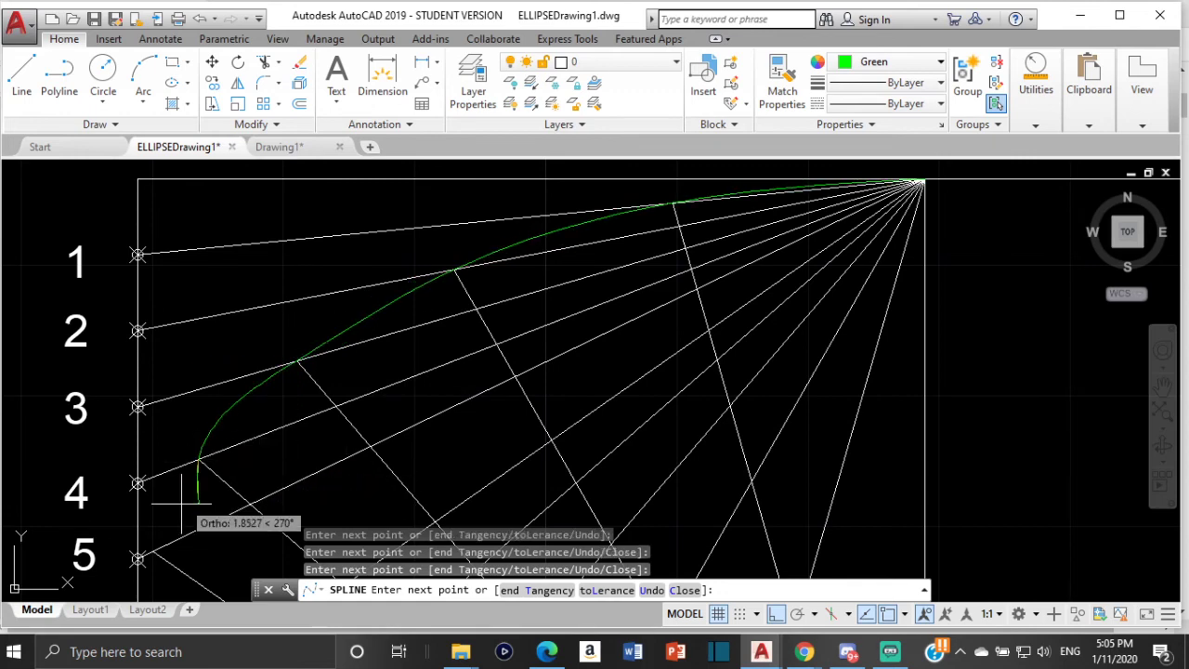
{"action": "left_click", "coordinate": [153, 552]}
{"action": "scroll", "coordinate": [152, 552], "scroll_direction": "down", "scroll_amount": 3}
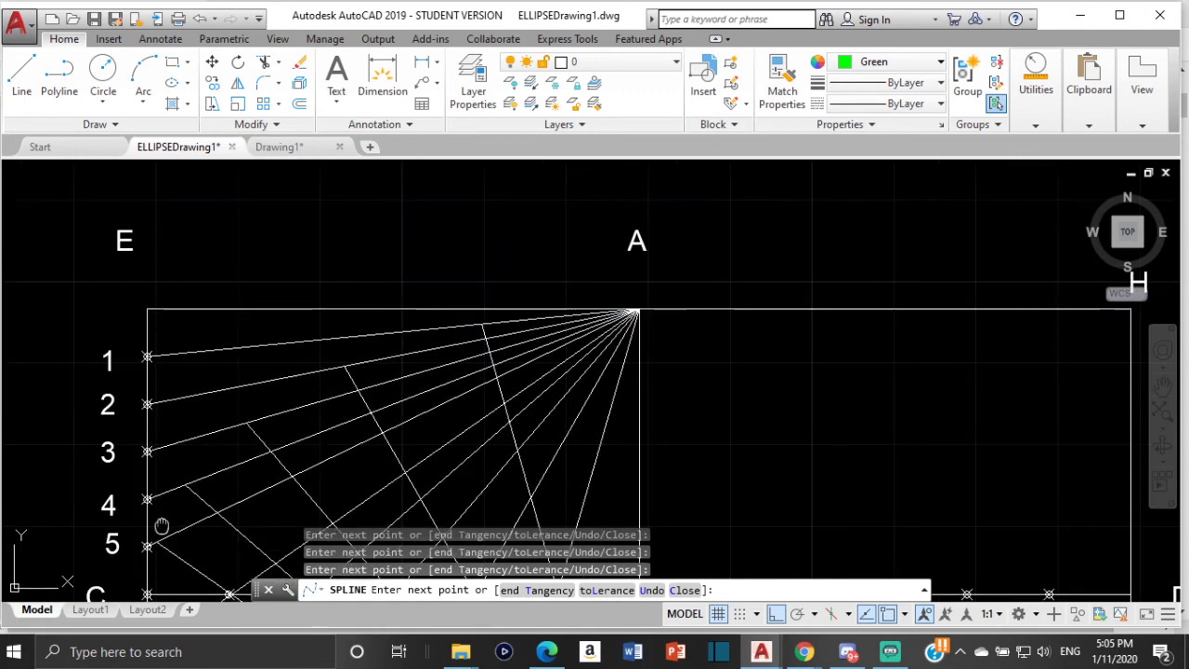
{"action": "scroll", "coordinate": [246, 381], "scroll_direction": "up", "scroll_amount": 2}
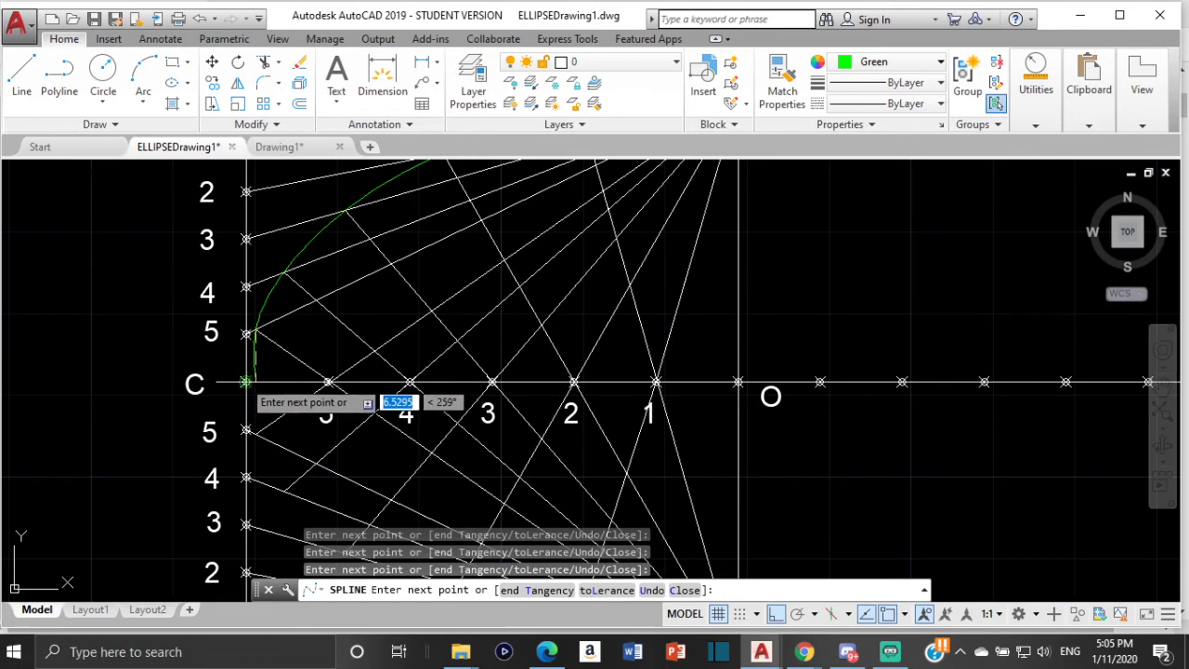
{"action": "scroll", "coordinate": [246, 382], "scroll_direction": "up", "scroll_amount": 6}
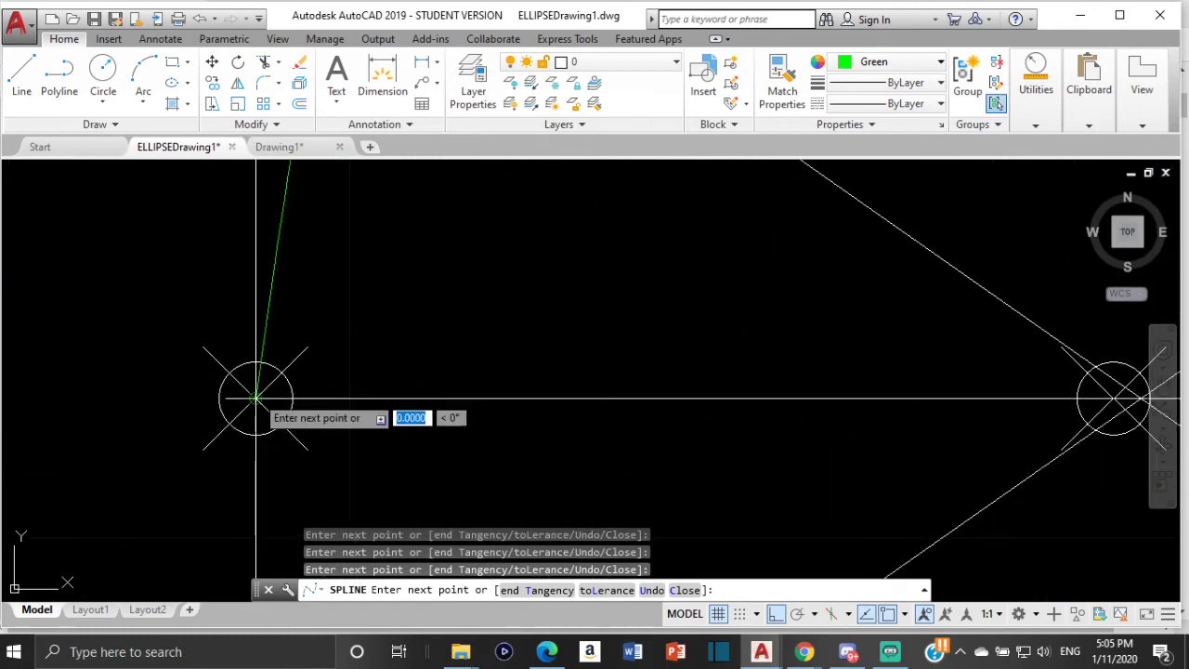
Continue the spline from C through the lower intersections on lines 5 to 1 and finish it at B.
{"action": "scroll", "coordinate": [255, 400], "scroll_direction": "down", "scroll_amount": 4}
{"action": "middle_click_drag", "start_coordinate": [256, 400], "coordinate": [308, 221]}
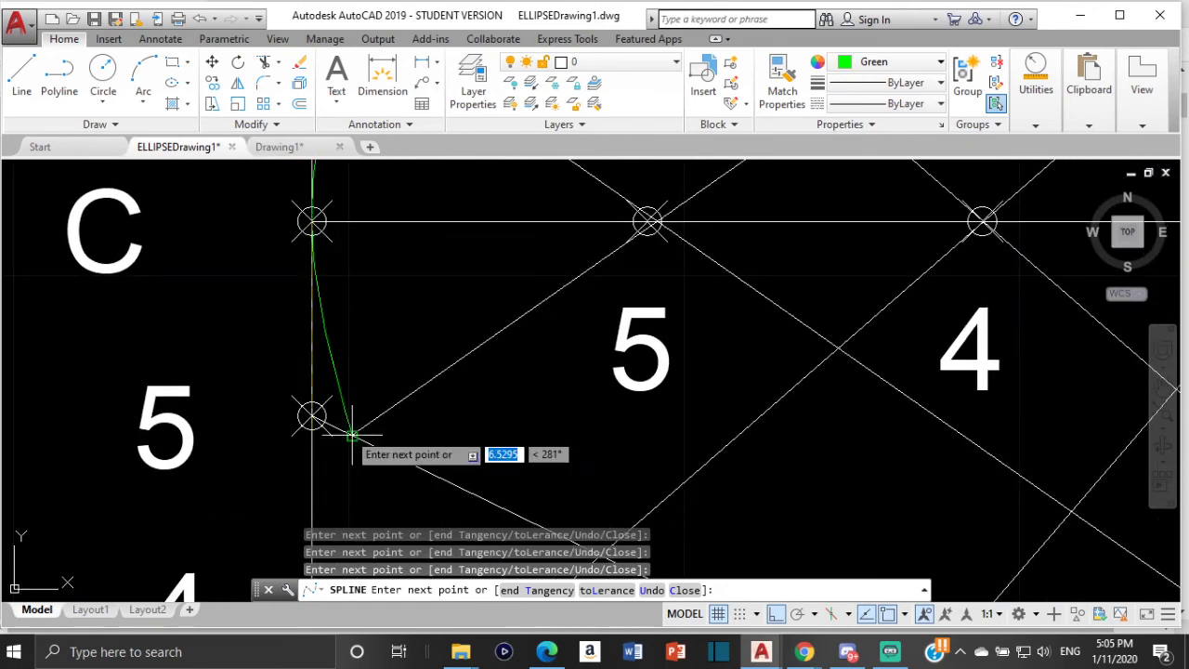
{"action": "scroll", "coordinate": [347, 433], "scroll_direction": "down", "scroll_amount": 5}
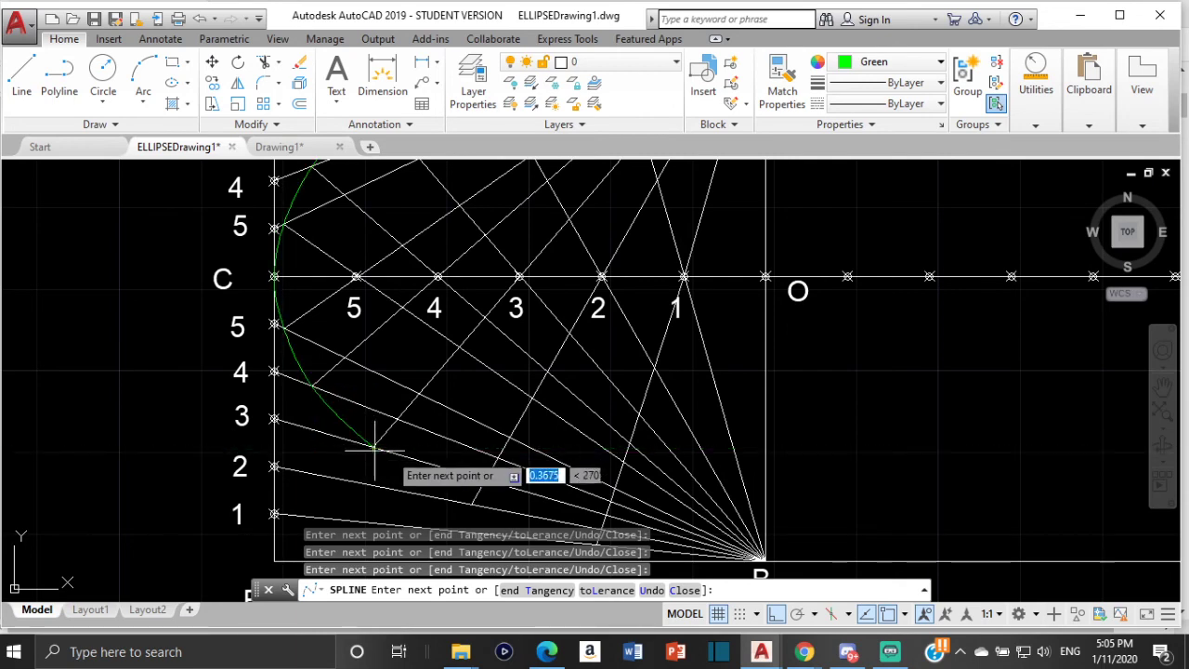
{"action": "scroll", "coordinate": [374, 450], "scroll_direction": "down", "scroll_amount": 2}
{"action": "middle_click_drag", "start_coordinate": [384, 446], "coordinate": [320, 378]}
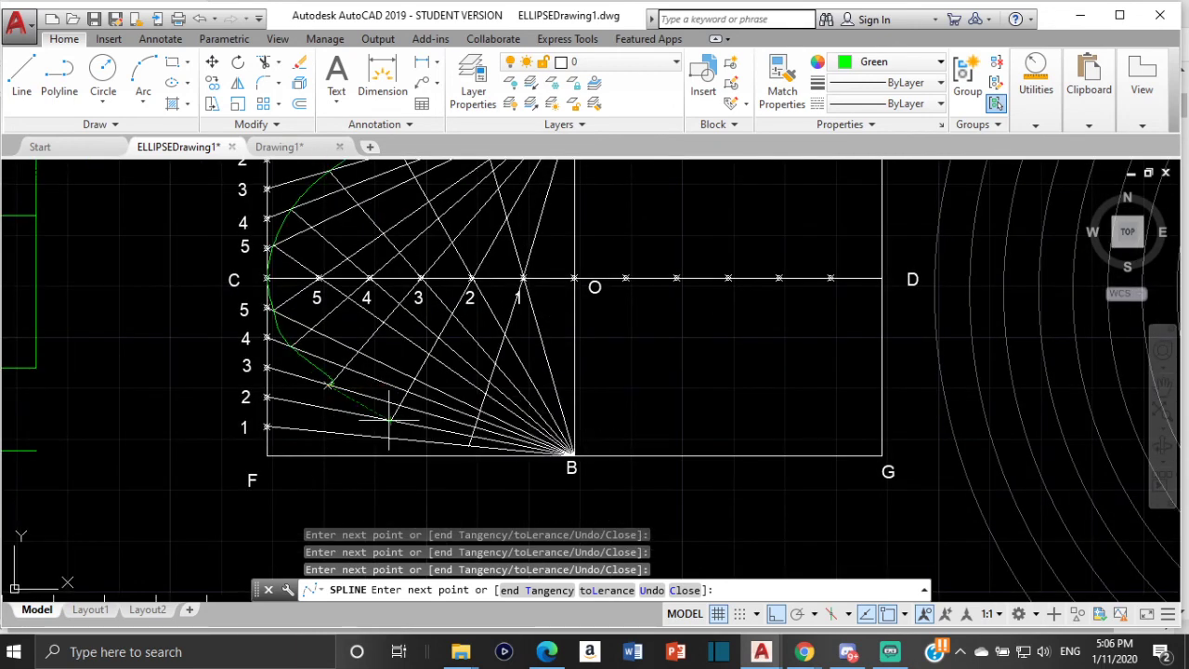
{"action": "left_click", "coordinate": [469, 446]}
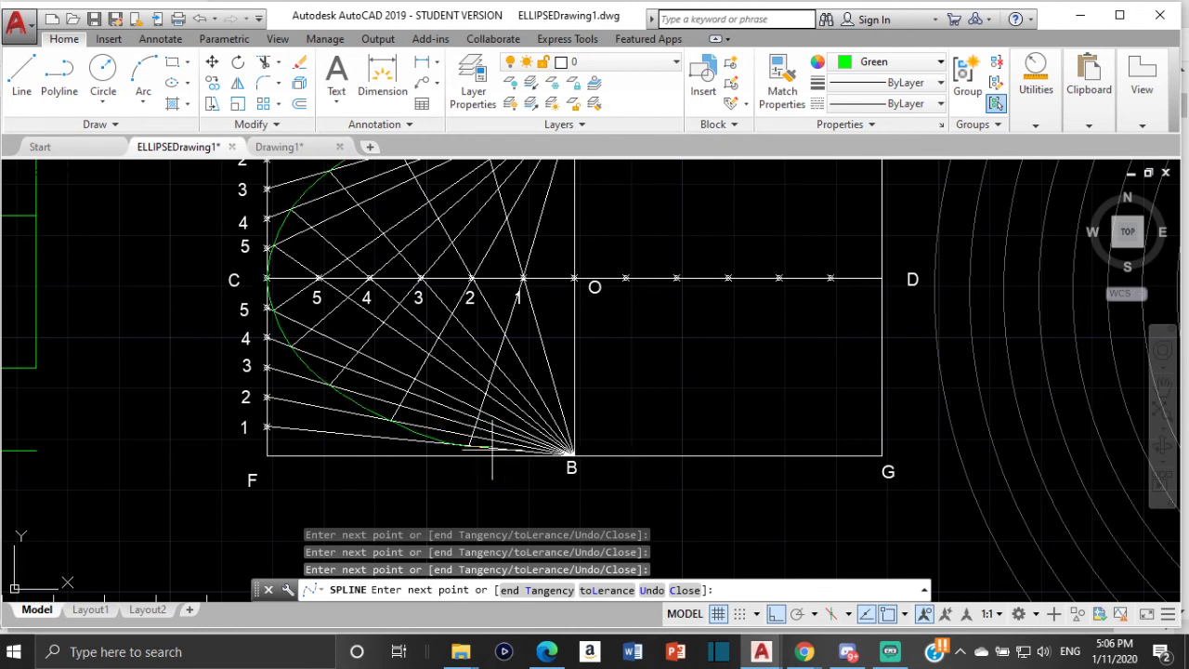
{"action": "left_click", "coordinate": [572, 453]}
{"action": "key", "text": "Return"}
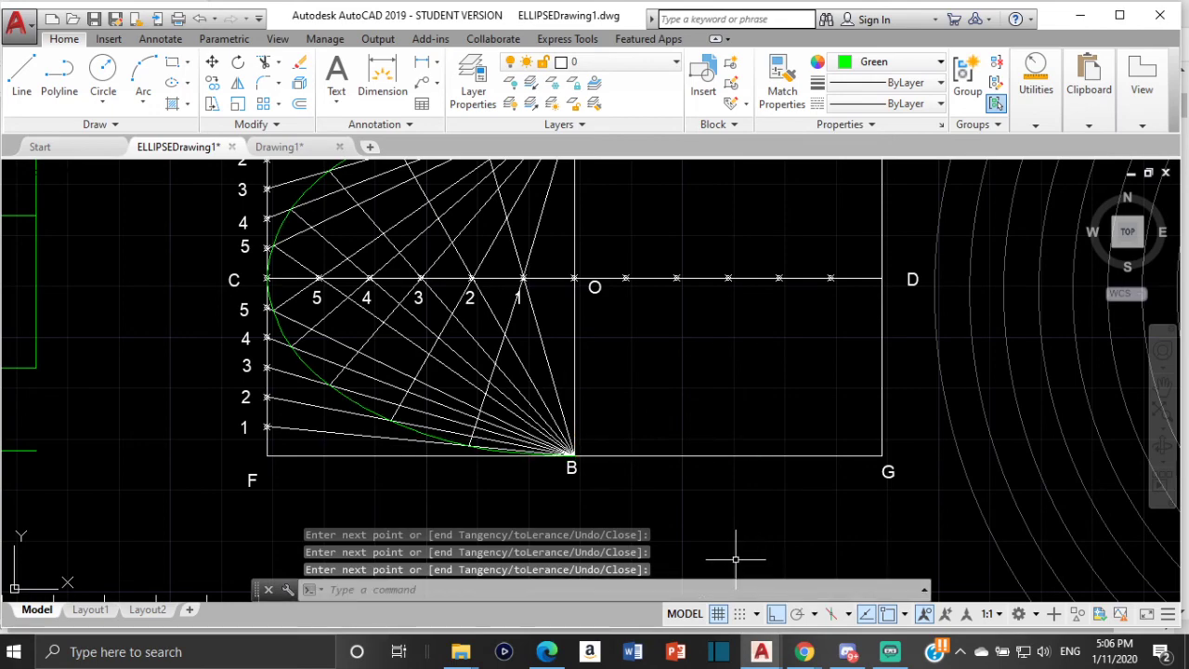
Mirror the left half-ellipse spline about the vertical axis through A and B, keeping the source spline.
{"action": "scroll", "coordinate": [652, 262], "scroll_direction": "down", "scroll_amount": 2}
{"action": "middle_click_drag", "start_coordinate": [652, 262], "coordinate": [413, 473]}
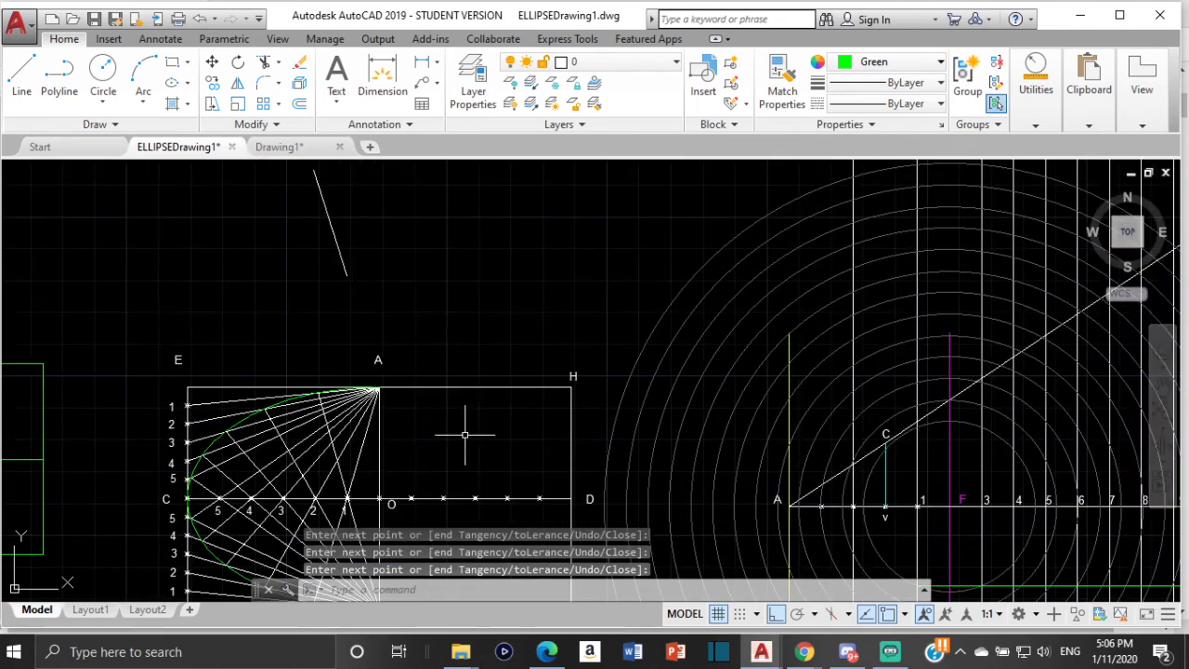
{"action": "middle_click_drag", "start_coordinate": [467, 430], "coordinate": [537, 303]}
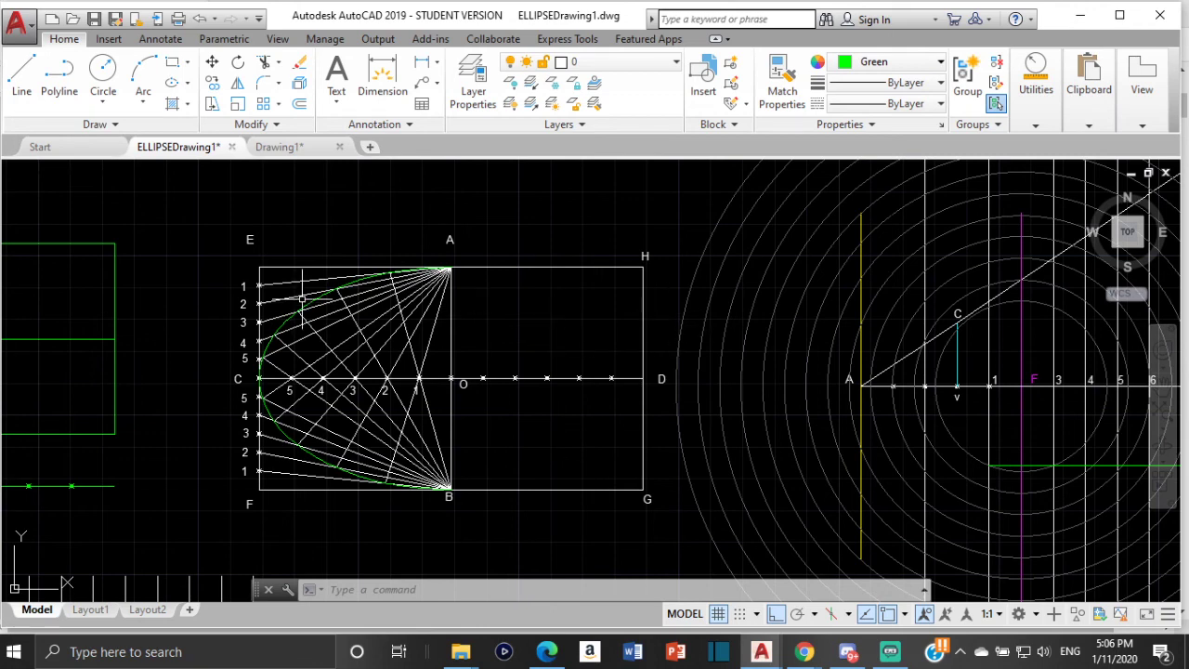
{"action": "scroll", "coordinate": [357, 298], "scroll_direction": "up", "scroll_amount": 5}
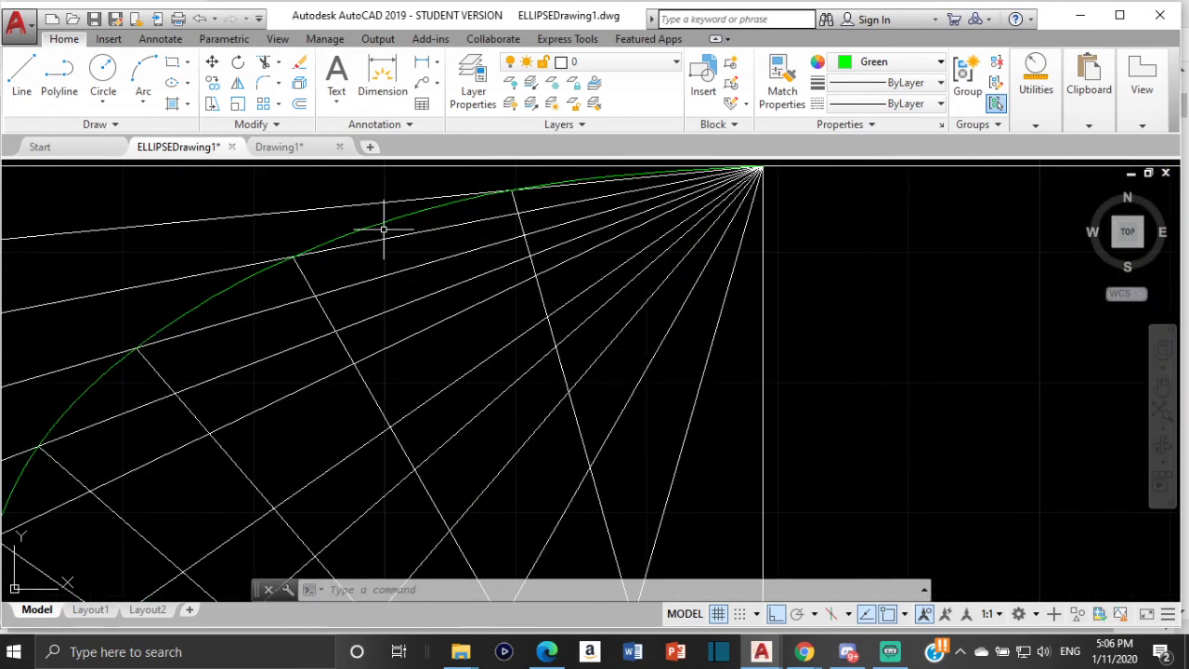
{"action": "left_click", "coordinate": [376, 226]}
{"action": "scroll", "coordinate": [633, 332], "scroll_direction": "down", "scroll_amount": 2}
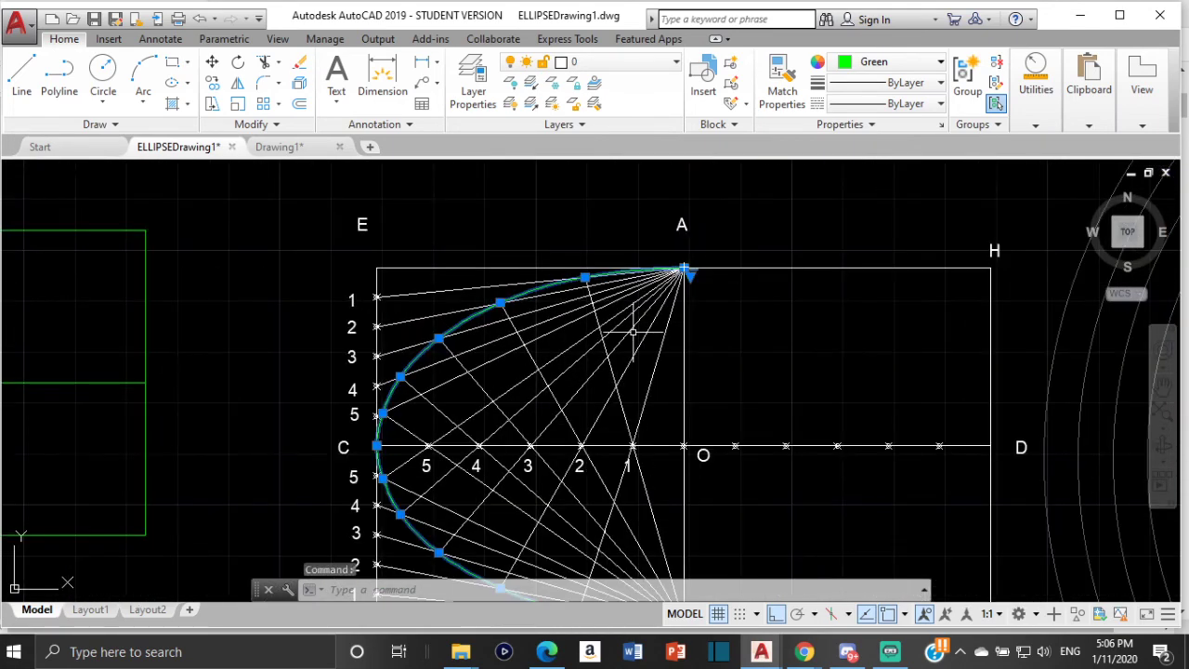
{"action": "scroll", "coordinate": [760, 342], "scroll_direction": "down", "scroll_amount": 2}
{"action": "middle_click_drag", "start_coordinate": [735, 338], "coordinate": [644, 331]}
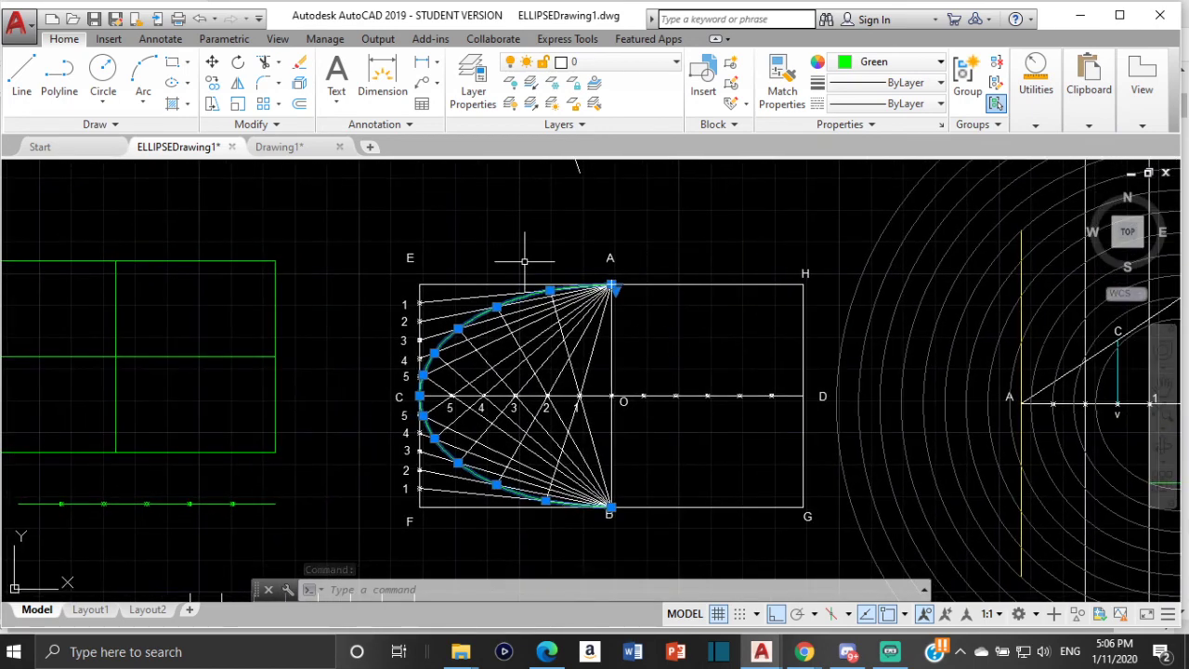
{"action": "left_click", "coordinate": [239, 84]}
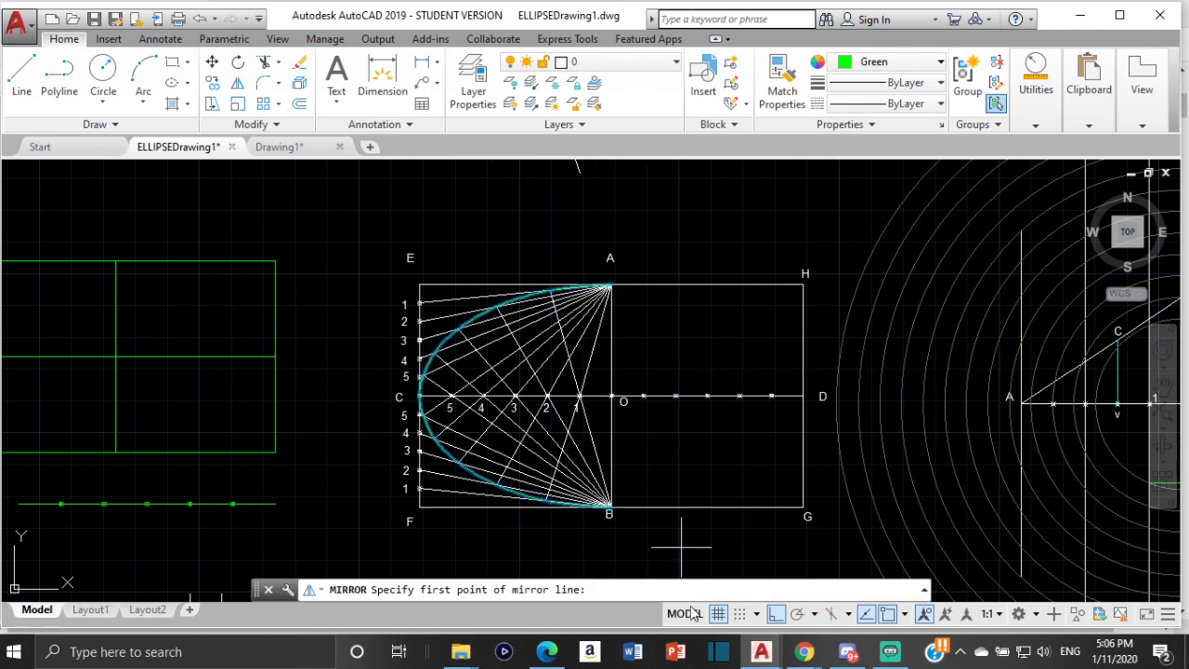
{"action": "scroll", "coordinate": [590, 307], "scroll_direction": "up", "scroll_amount": 4}
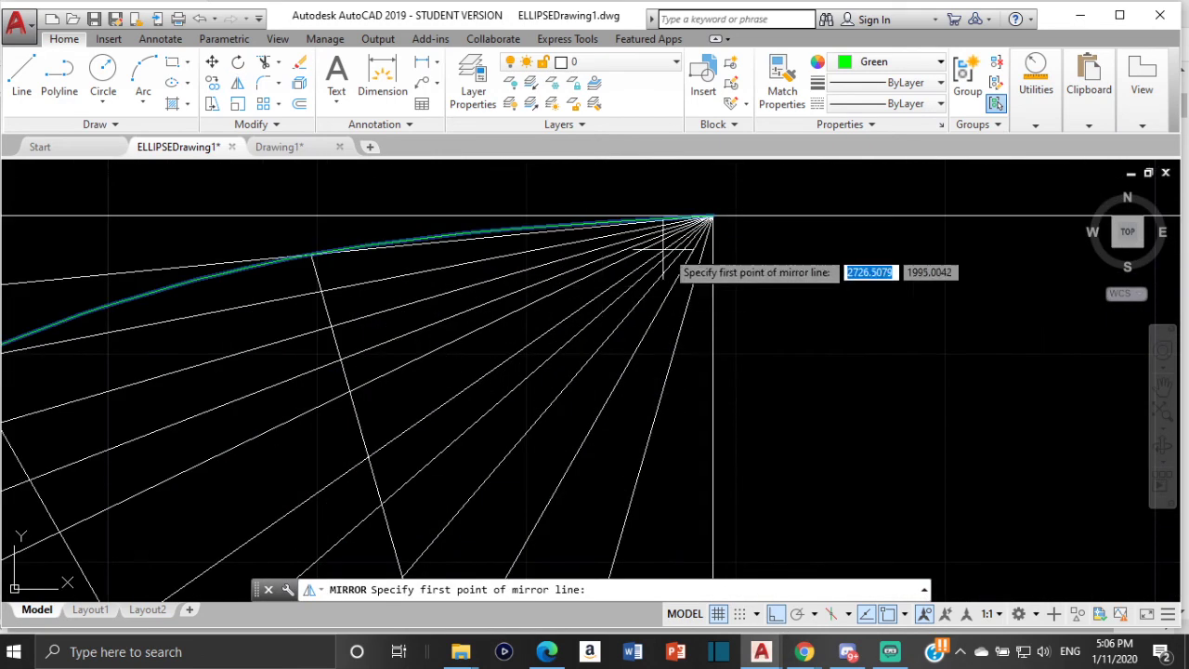
{"action": "left_click", "coordinate": [710, 217]}
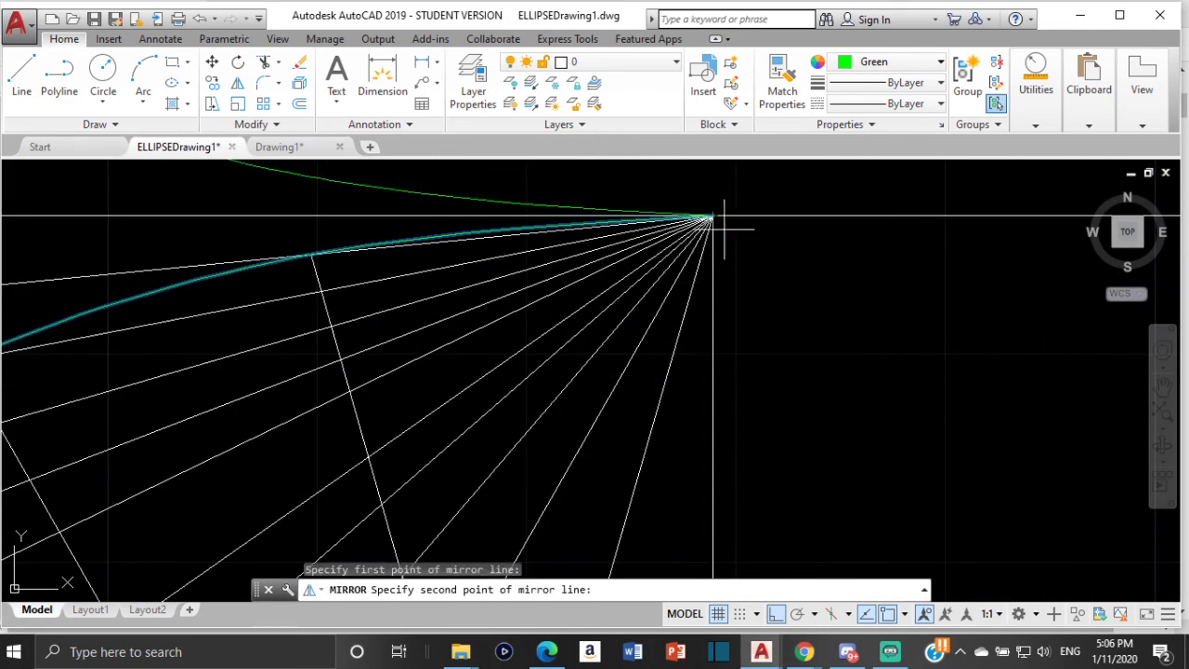
{"action": "scroll", "coordinate": [748, 344], "scroll_direction": "down", "scroll_amount": 5}
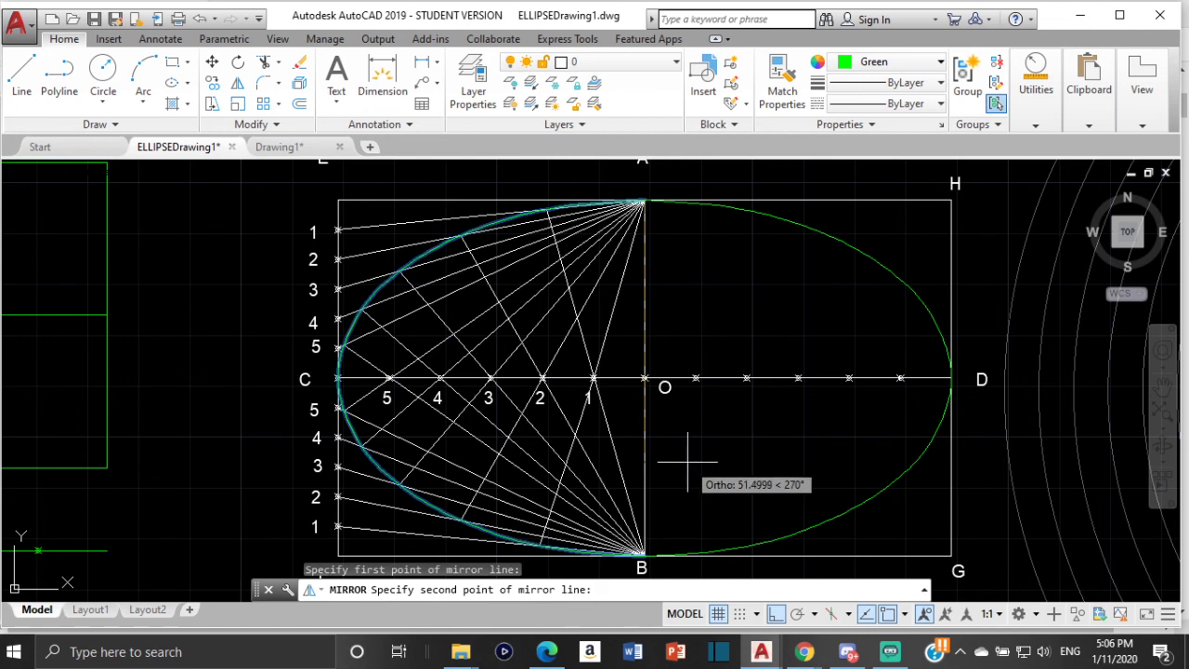
{"action": "left_click", "coordinate": [688, 461]}
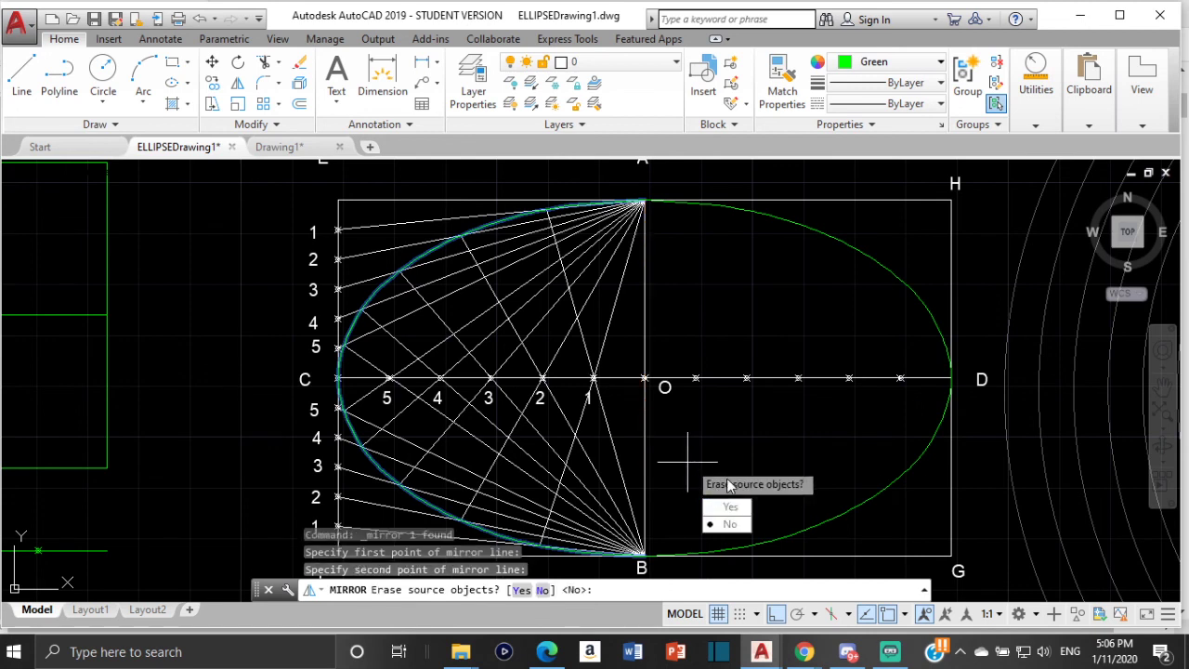
{"action": "left_click", "coordinate": [729, 525]}
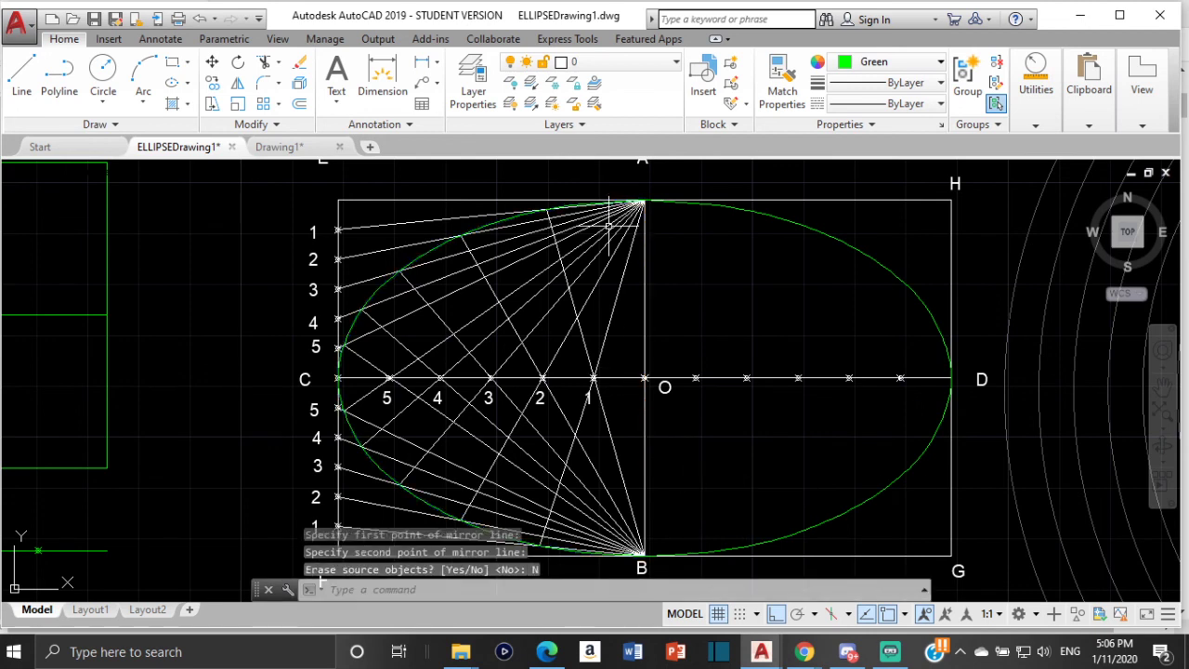
{"action": "scroll", "coordinate": [706, 369], "scroll_direction": "down", "scroll_amount": 2}
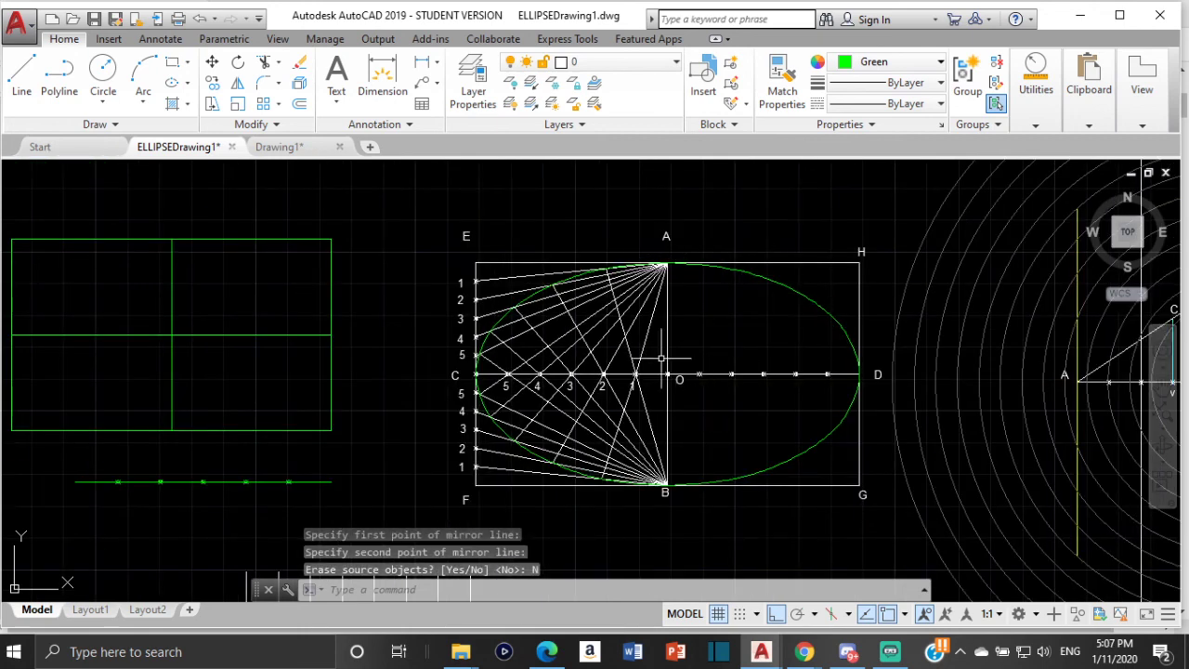
{"action": "scroll", "coordinate": [661, 358], "scroll_direction": "up", "scroll_amount": 2}
{"action": "mouse_move", "coordinate": [616, 362]}
{"action": "middle_mouse_down"}
{"action": "mouse_move", "coordinate": [485, 334]}
{"action": "mouse_move", "coordinate": [489, 366]}
{"action": "mouse_move", "coordinate": [563, 350]}
{"action": "mouse_move", "coordinate": [491, 345]}
{"action": "mouse_move", "coordinate": [497, 354]}
{"action": "middle_mouse_up"}
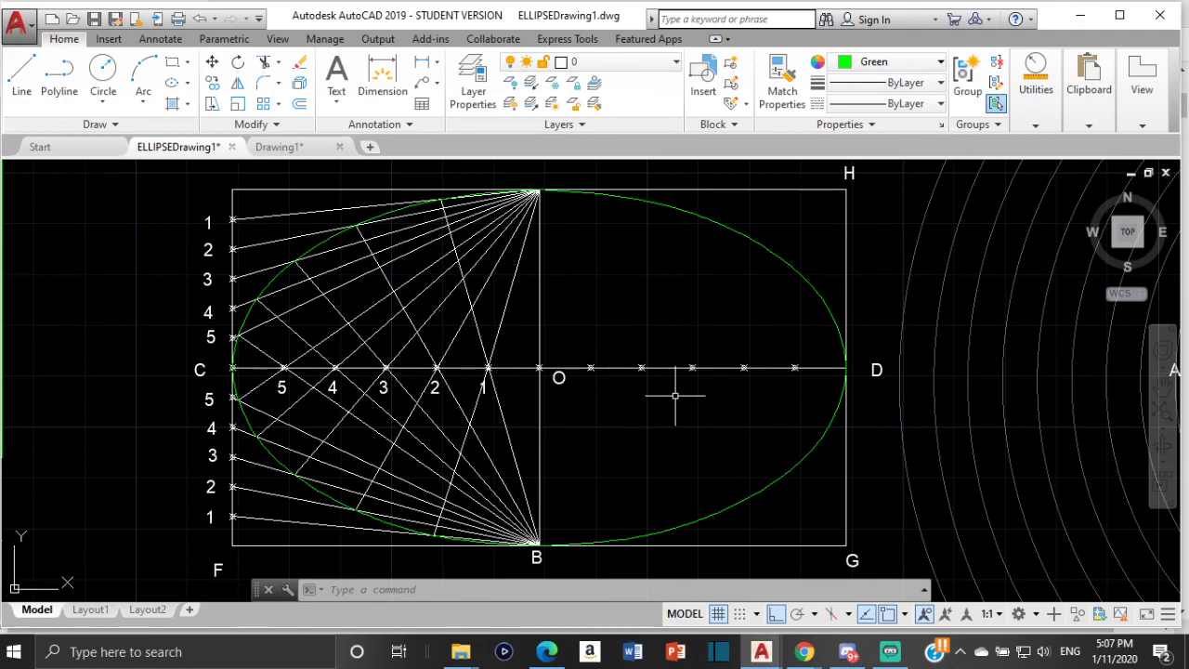